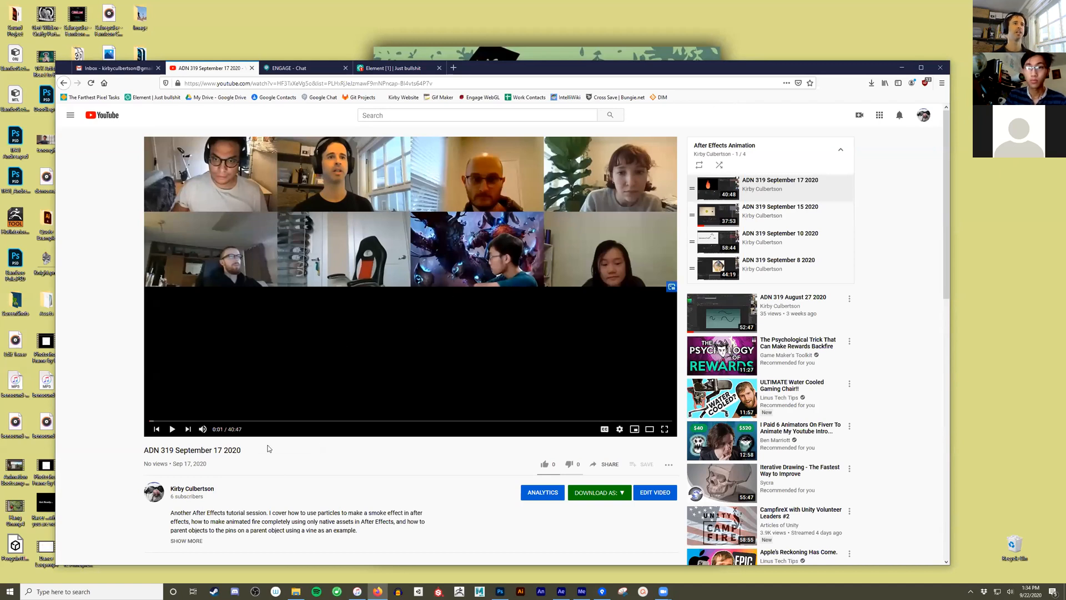
- Skip through the September 17 class recording to about 7:28, minimize the browser, and switch to After Effects
click(181, 420)
click(246, 421)
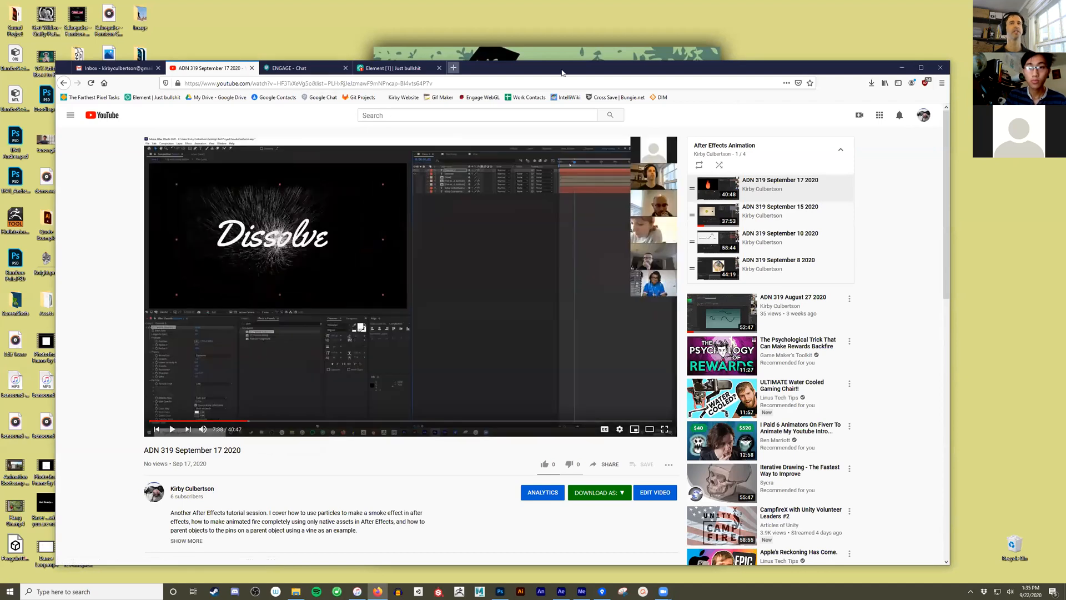
click(901, 68)
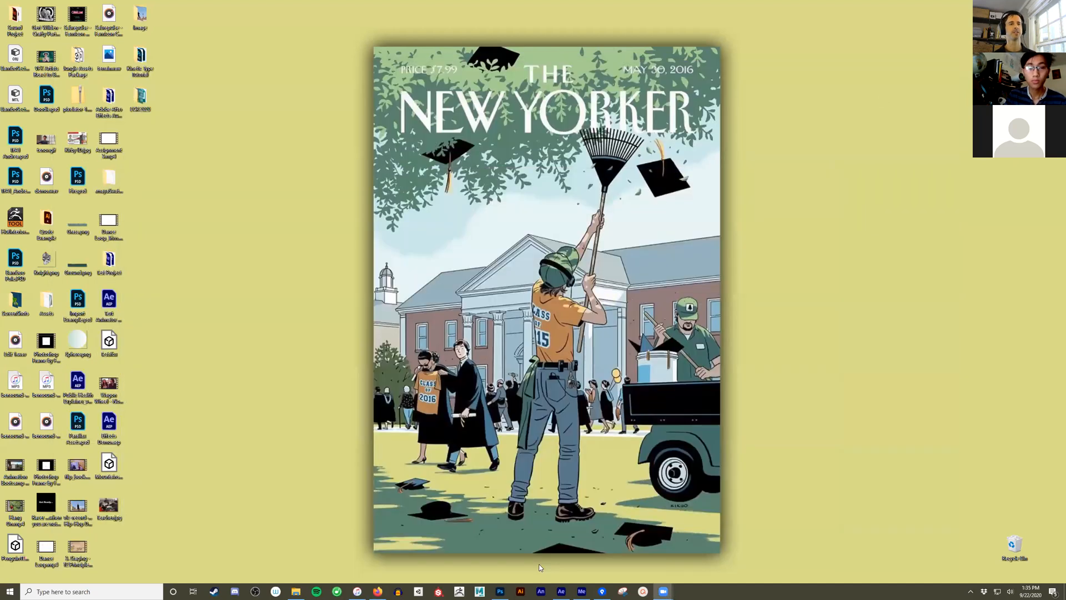
click(561, 590)
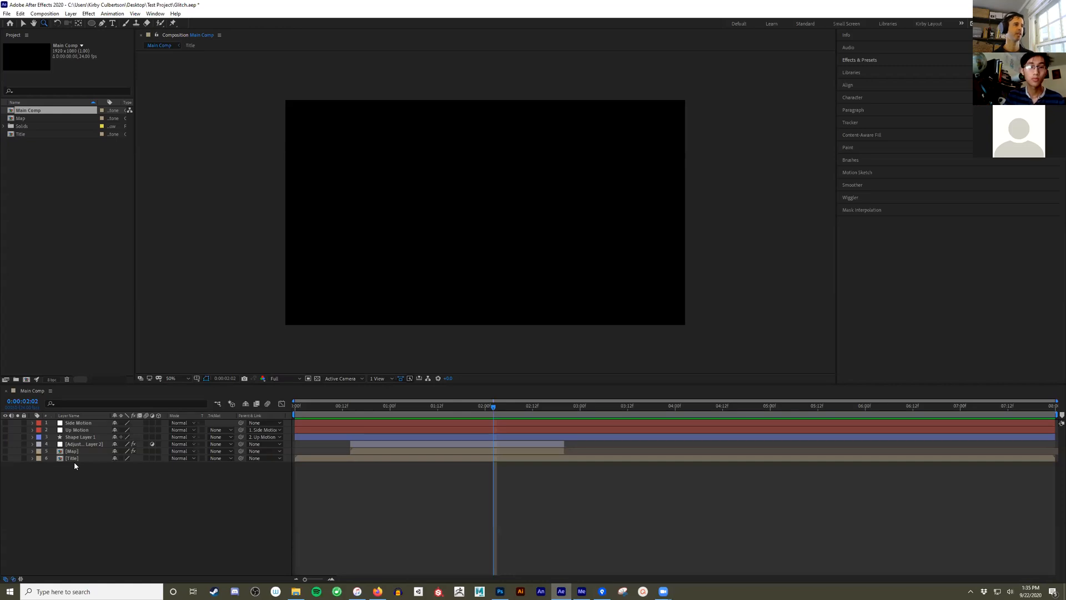
- Make the Side Motion, Up Motion and Shape Layer 1 layers visible in Main Comp and scrub through their animation
drag(5, 422, 5, 430)
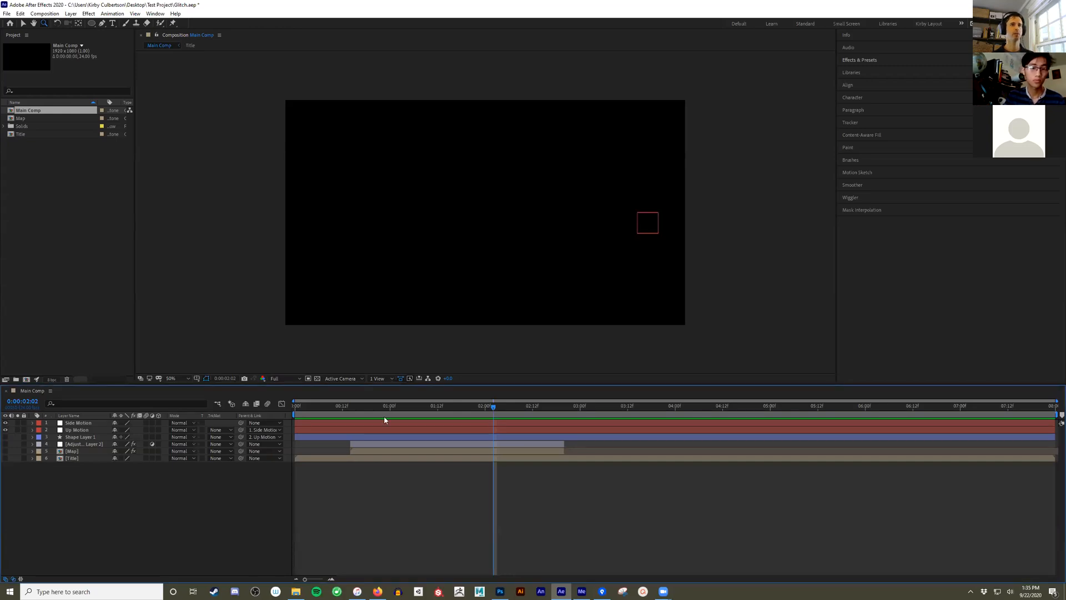
drag(471, 403, 102, 427)
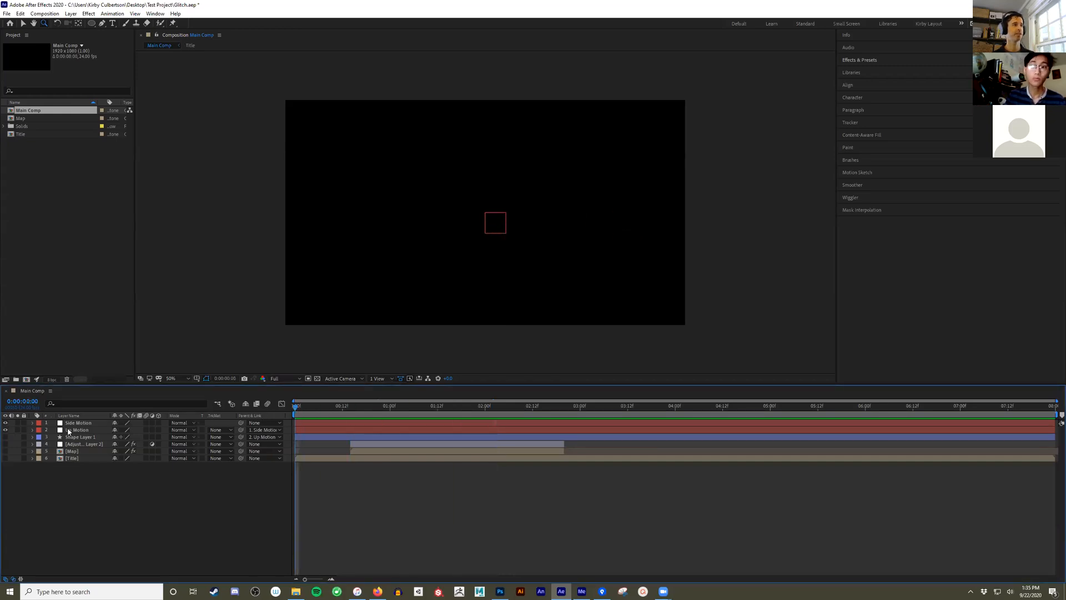
click(5, 437)
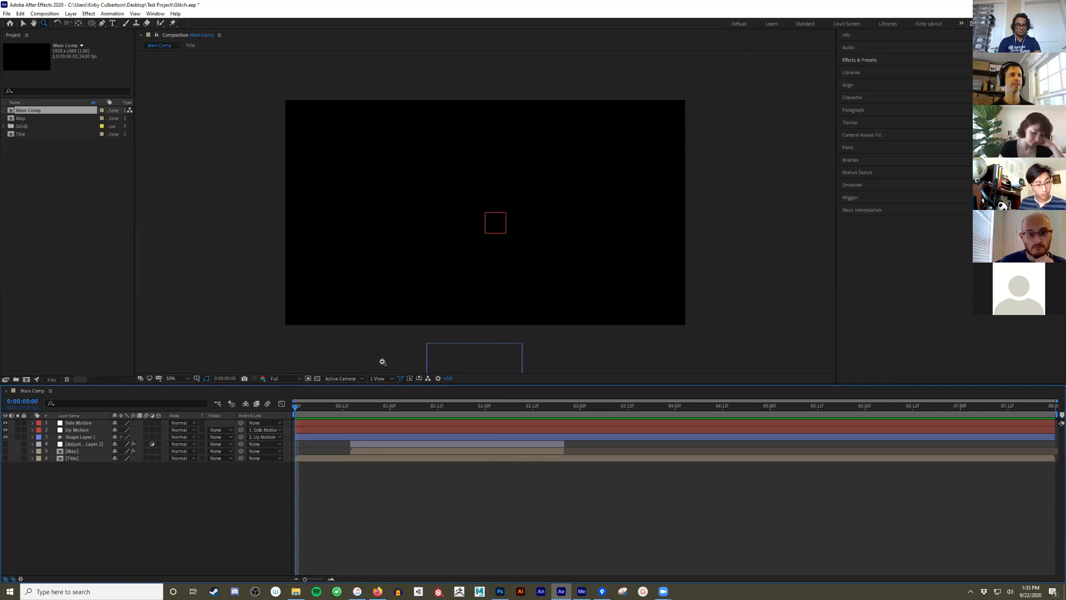
drag(296, 406, 469, 459)
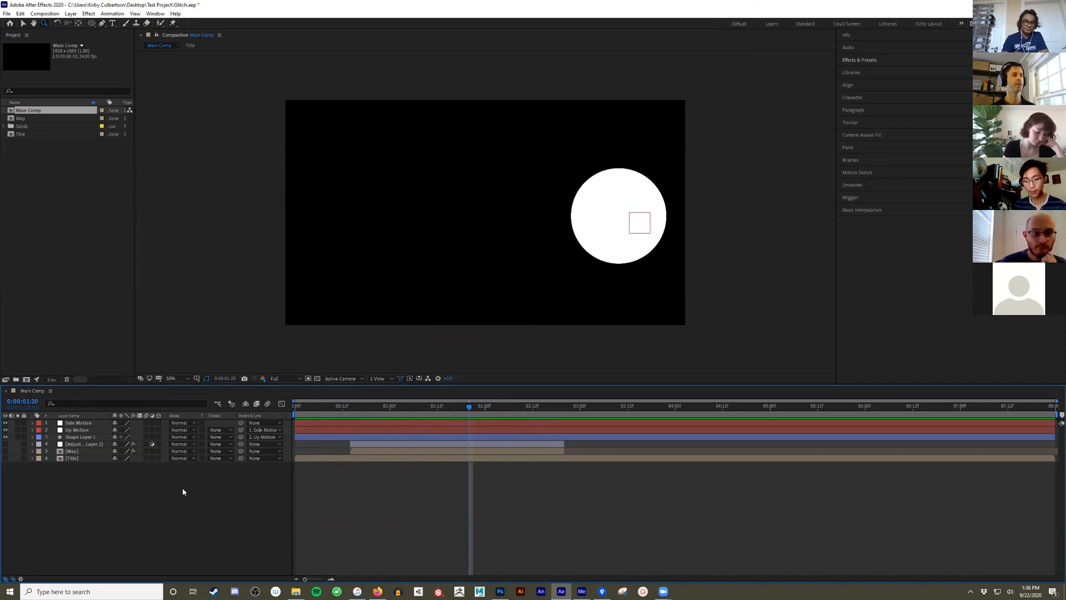
- Look through the Map and Title compositions, return to Main Comp, and rewind it to the first frame
double_click(26, 118)
double_click(32, 133)
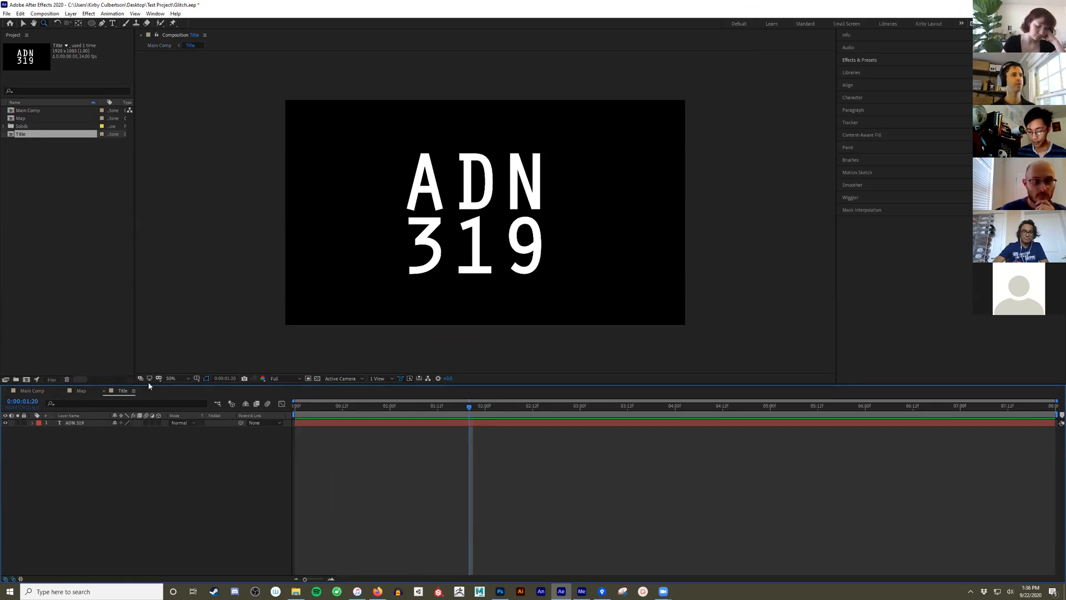
click(81, 391)
click(31, 391)
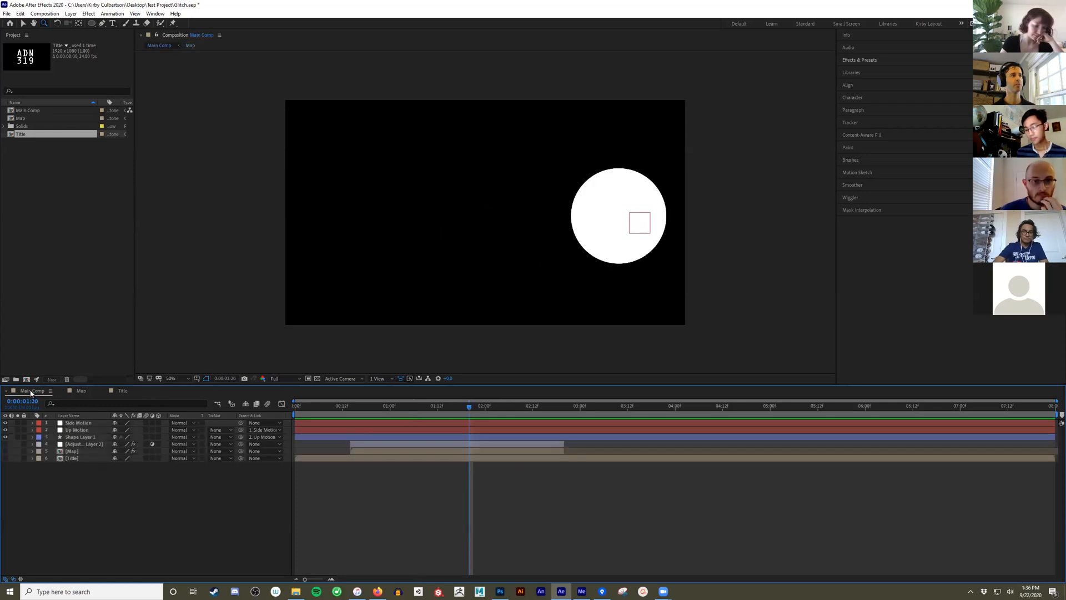
drag(404, 406, 291, 412)
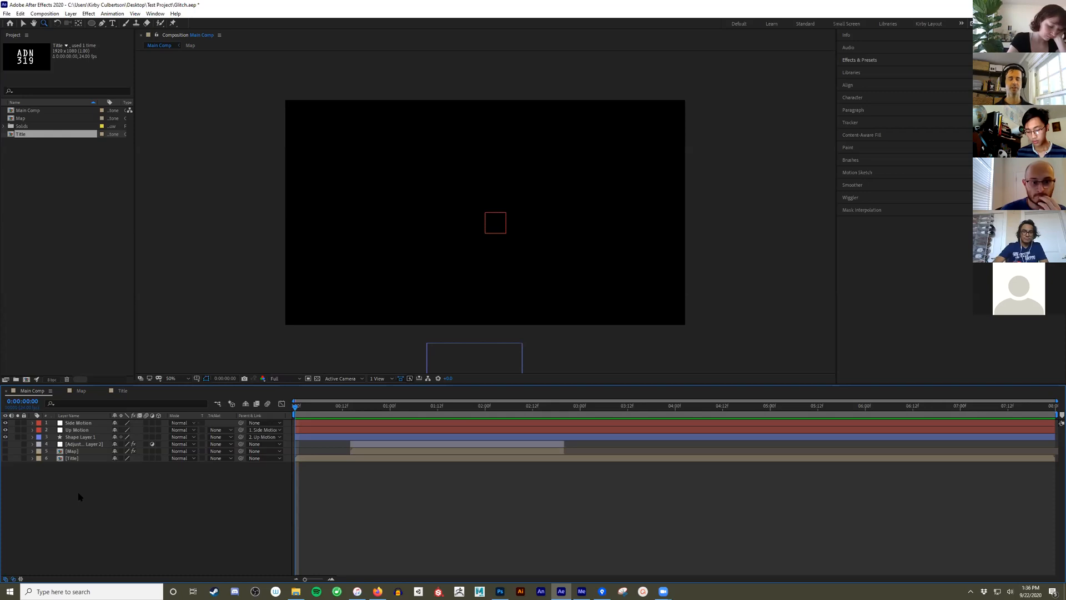
- Try to add Main Comp to the Adobe Media Encoder queue, and reposition the Media Encoder window over the cleared desktop
click(47, 14)
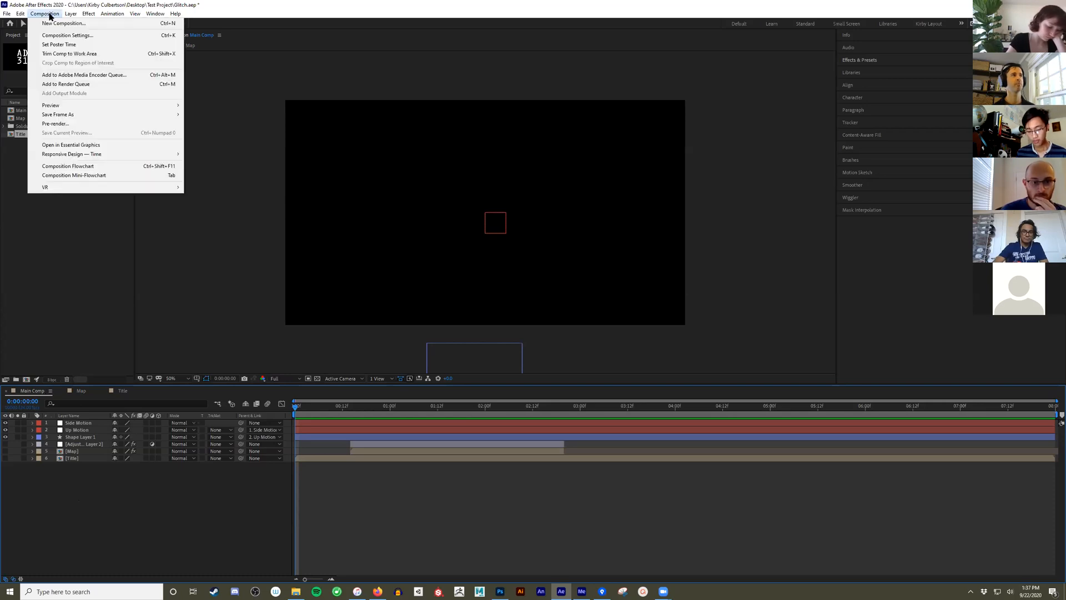
click(77, 76)
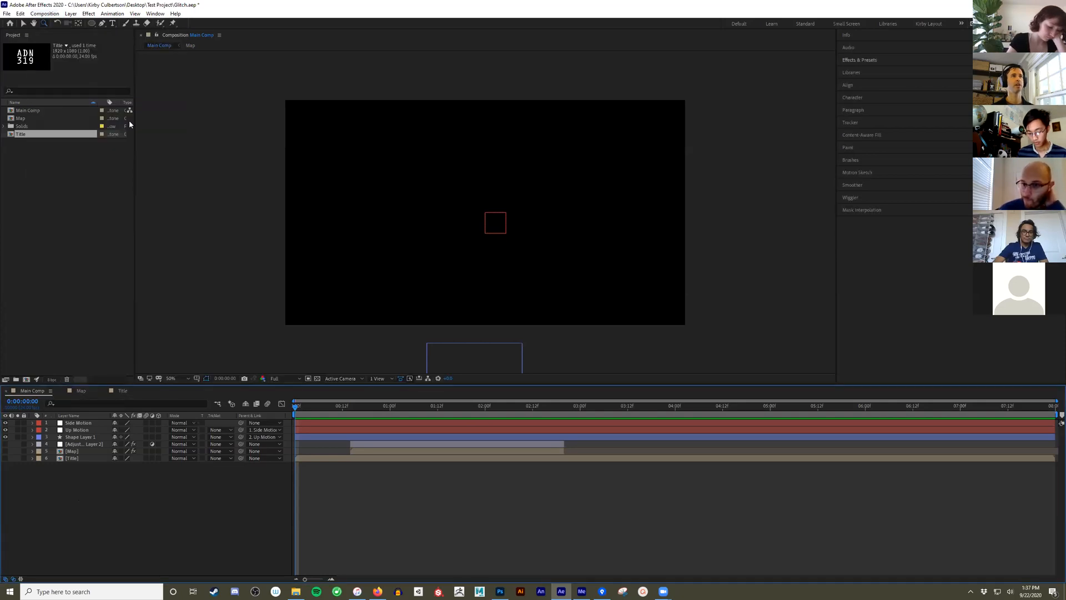
click(583, 590)
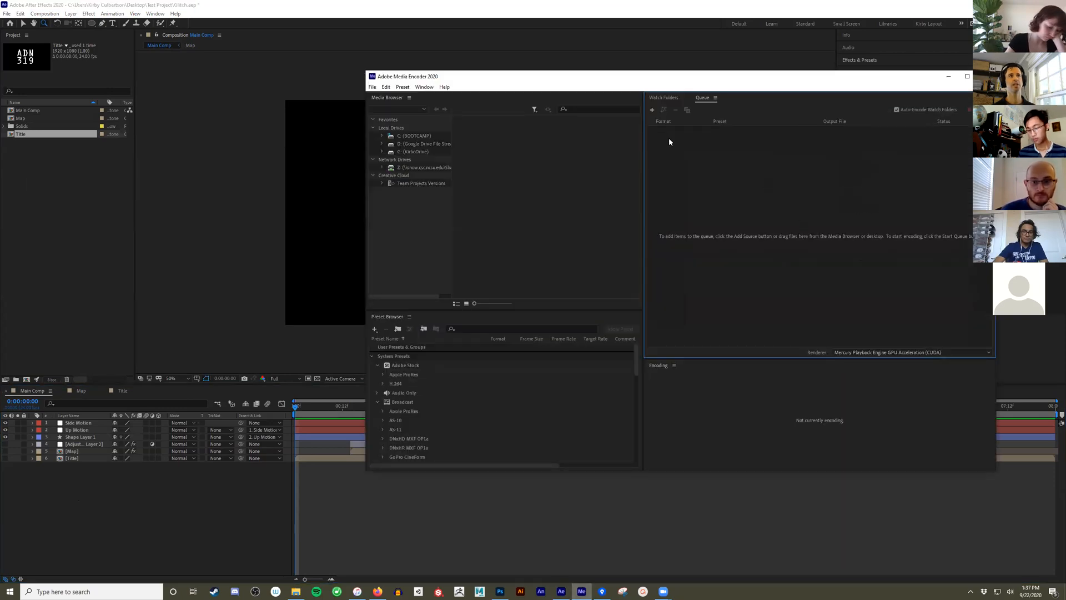
click(823, 64)
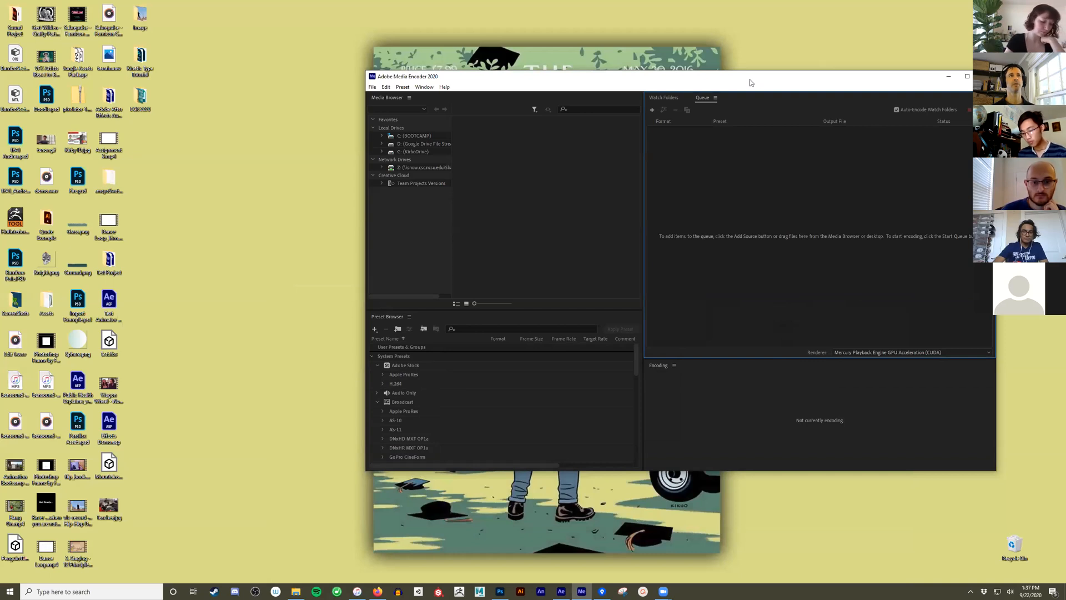
drag(750, 83, 326, 59)
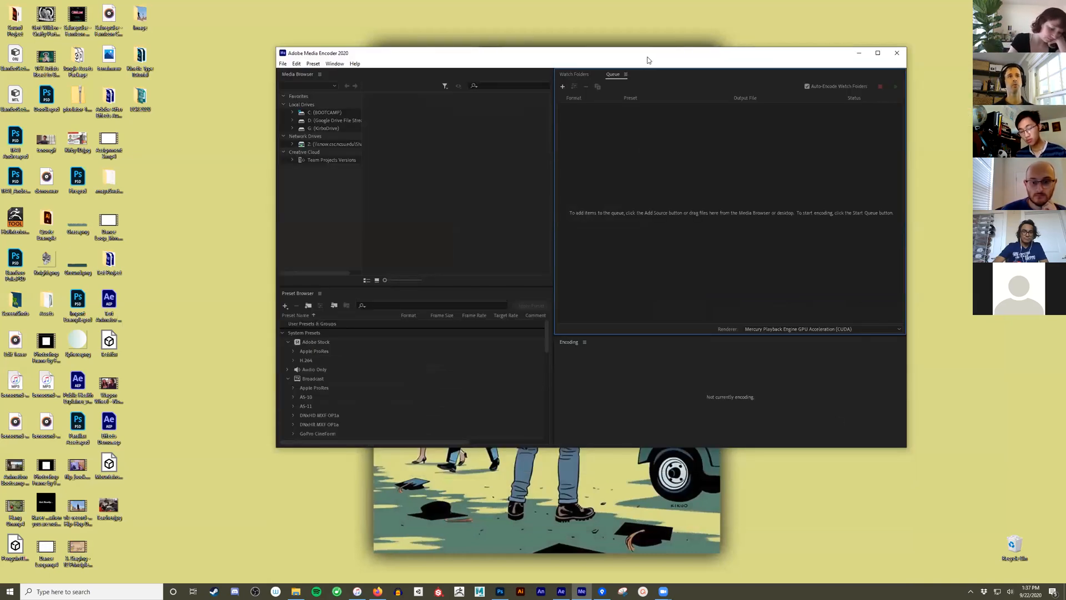
drag(647, 60, 694, 59)
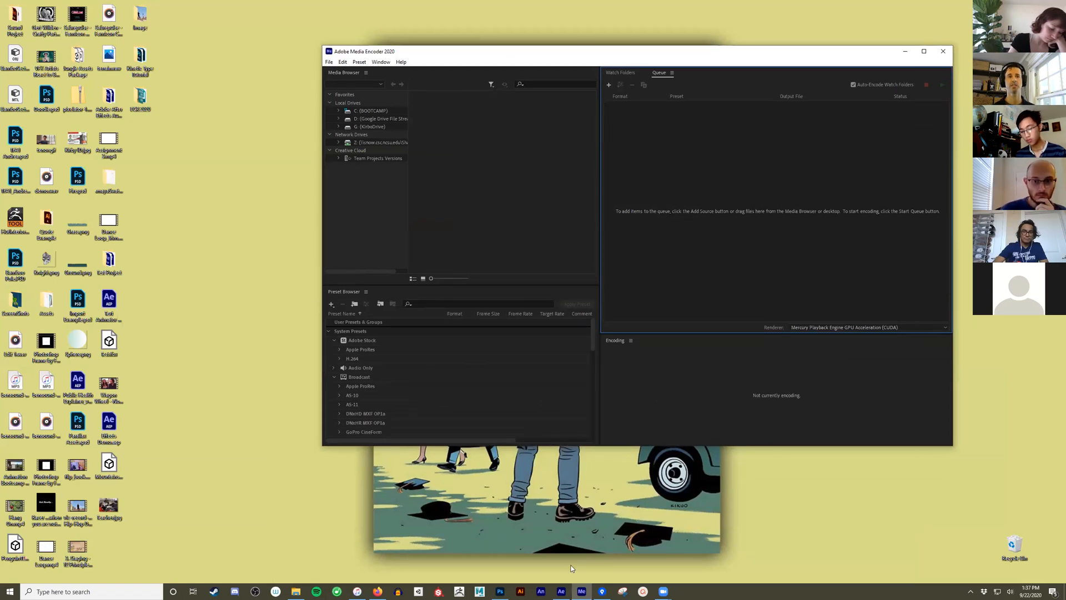
- Return to After Effects and add Main Comp to the Adobe Media Encoder queue, leaving only the encoder window on the desktop
click(561, 591)
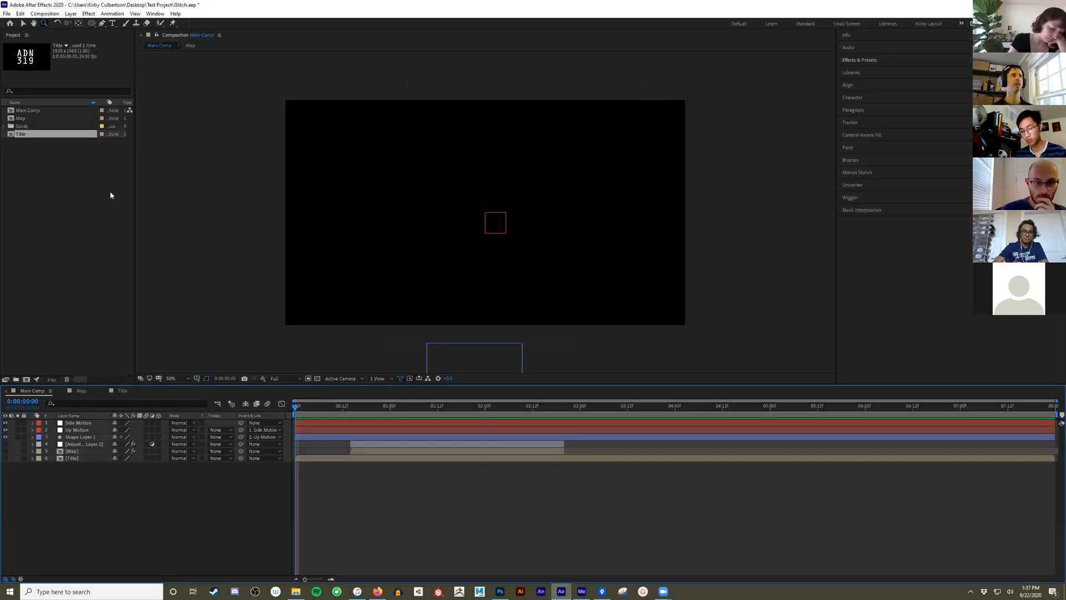
click(54, 15)
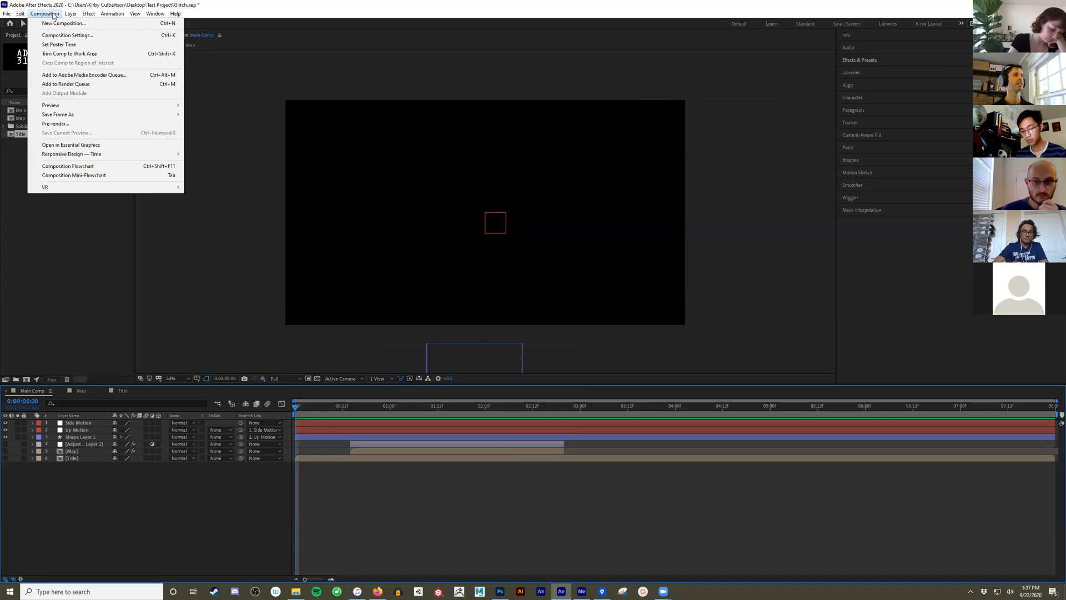
click(78, 76)
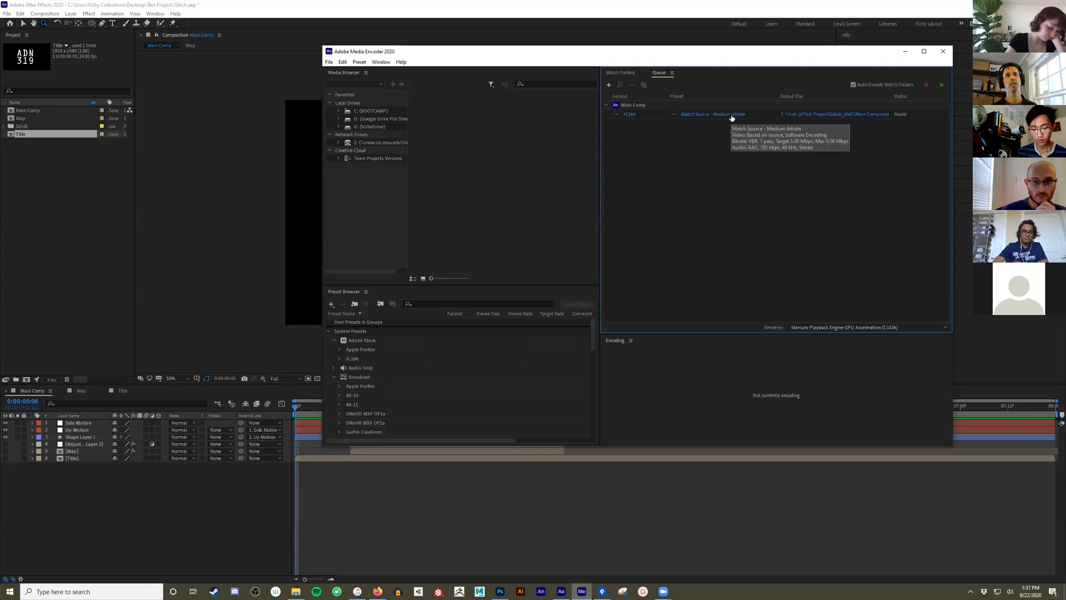
click(1018, 5)
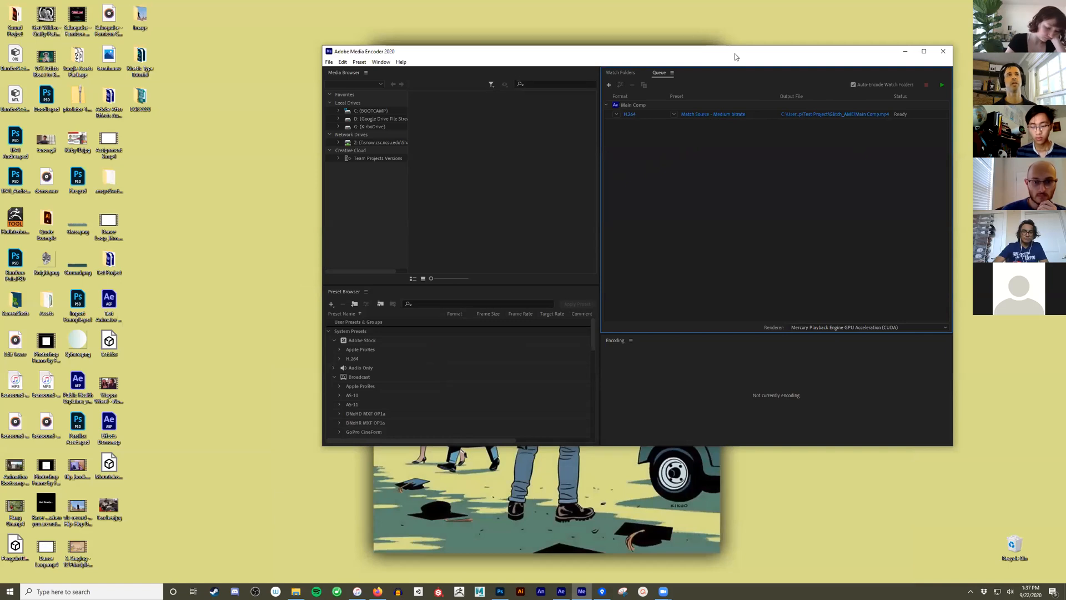
drag(734, 53, 711, 43)
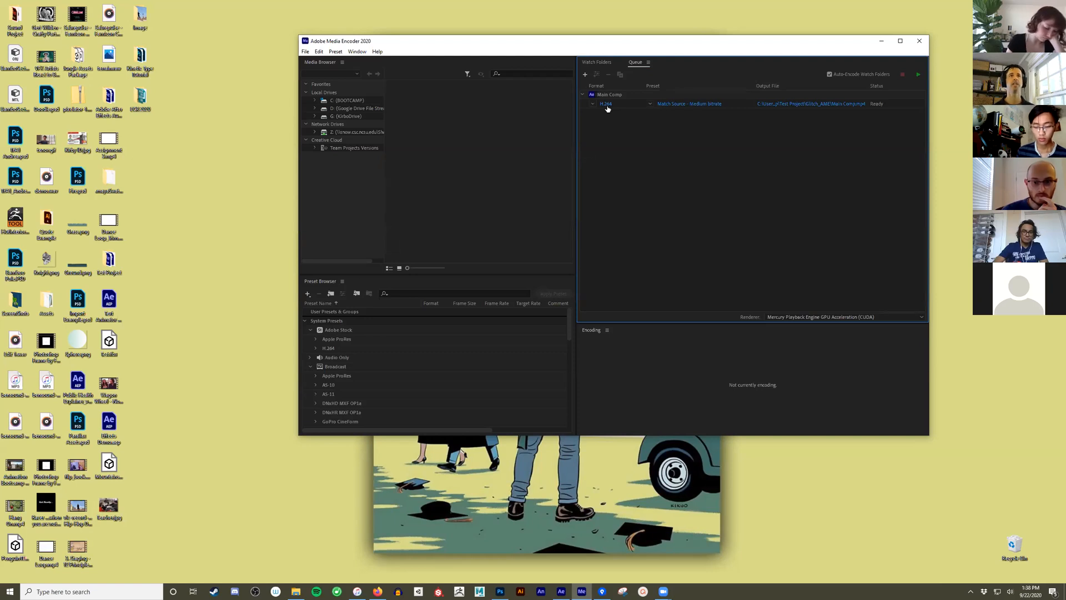
- Open the export settings of the queued Main Comp, browse the available formats, and choose H.264
key(Return)
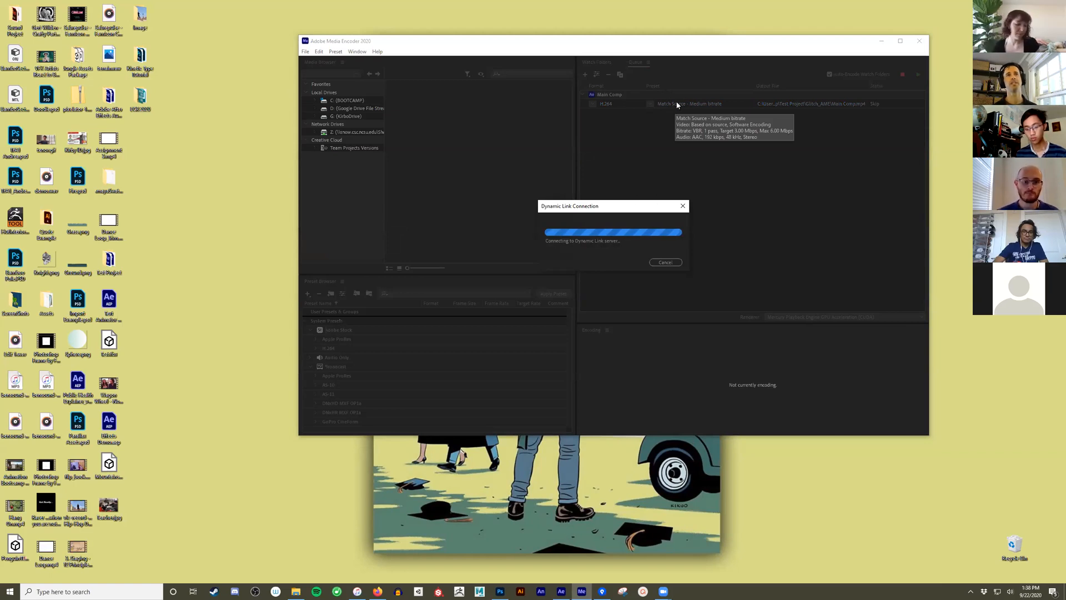
drag(586, 208, 586, 176)
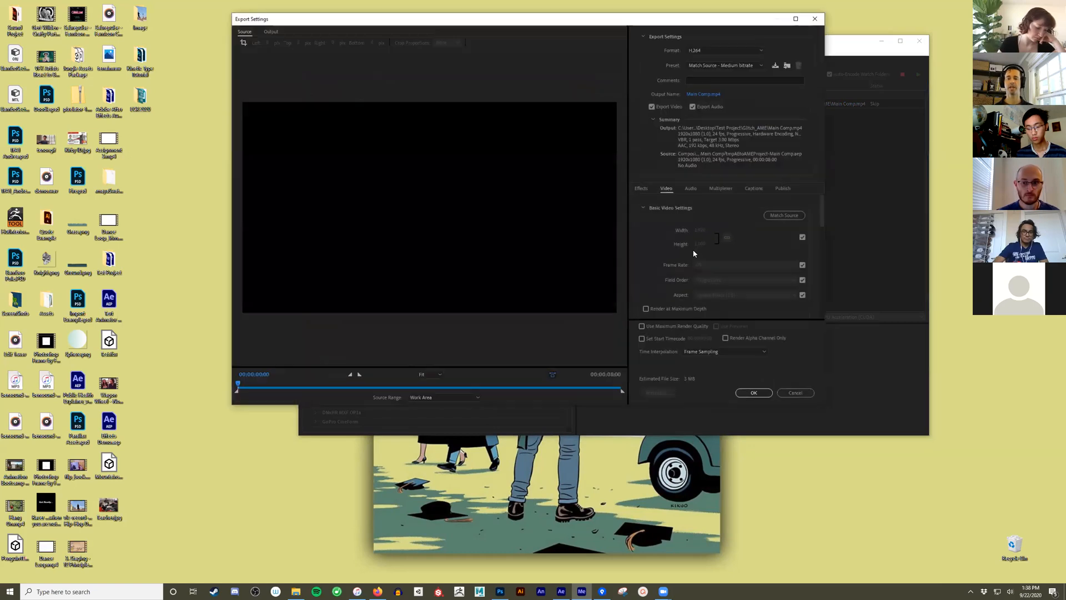
click(705, 52)
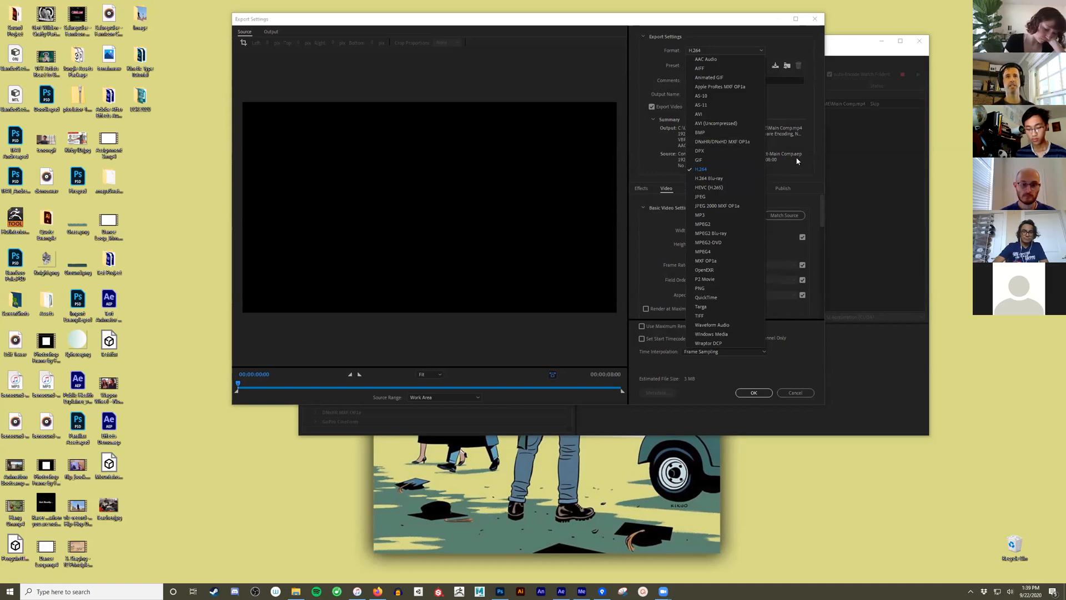
click(773, 152)
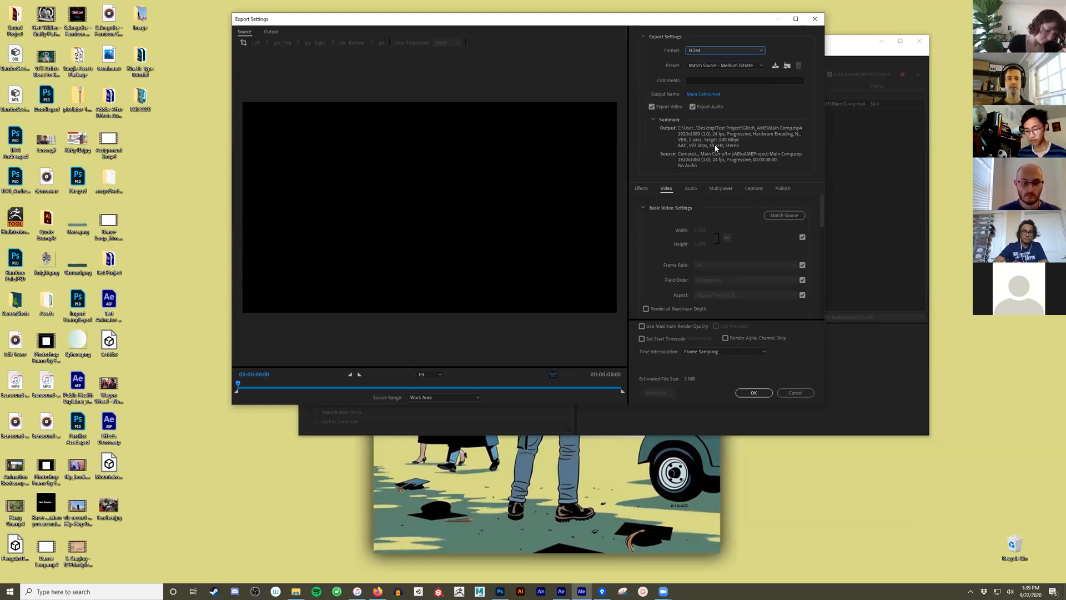
click(715, 51)
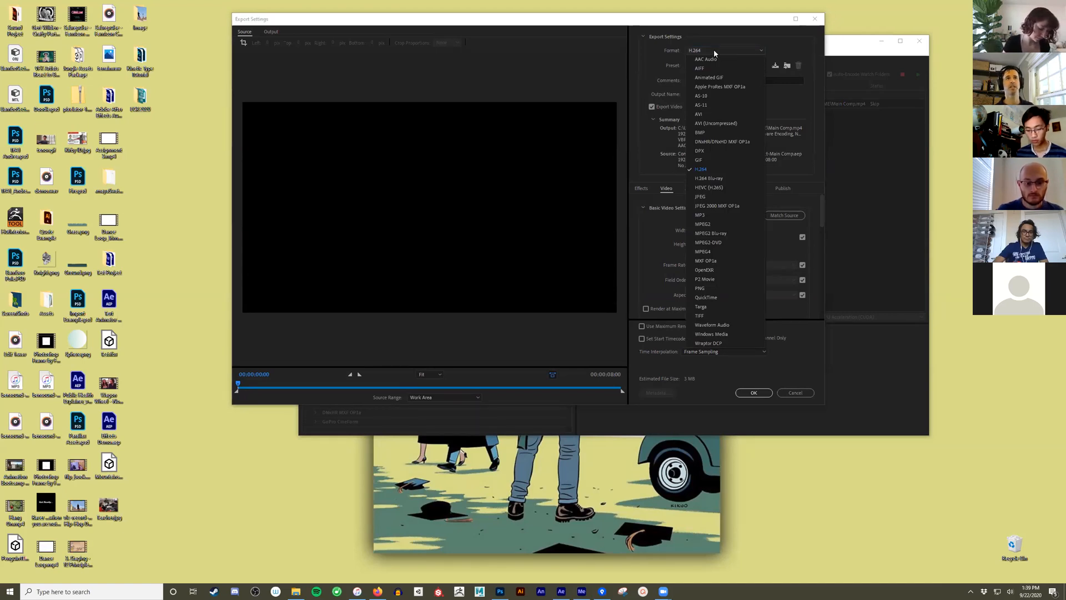
click(714, 170)
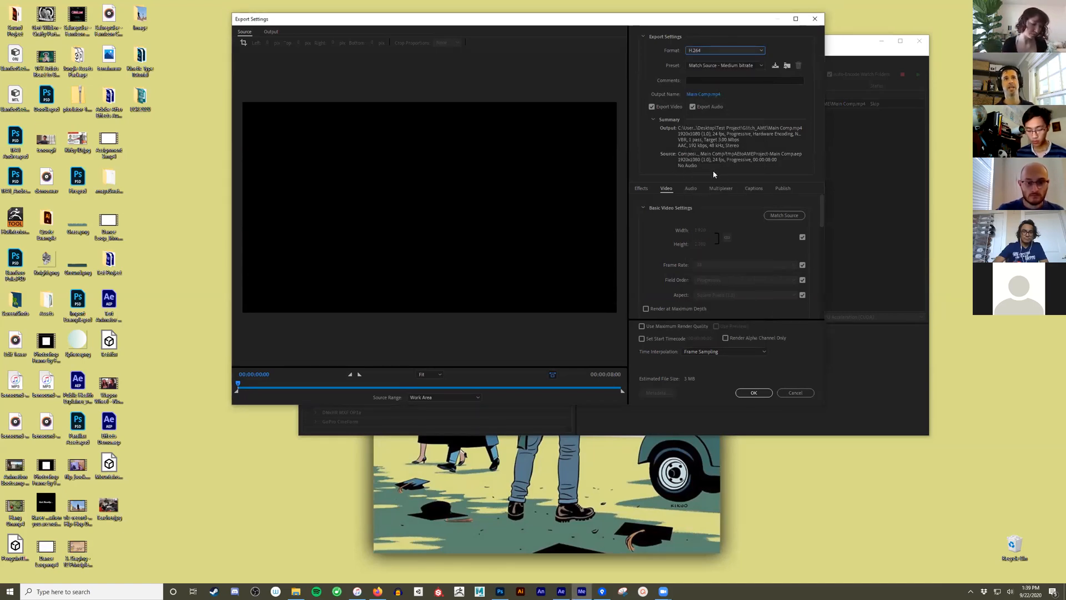
- Try the Match Source - High bitrate preset, switch back to Match Source - Medium bitrate, and review the other presets
click(758, 67)
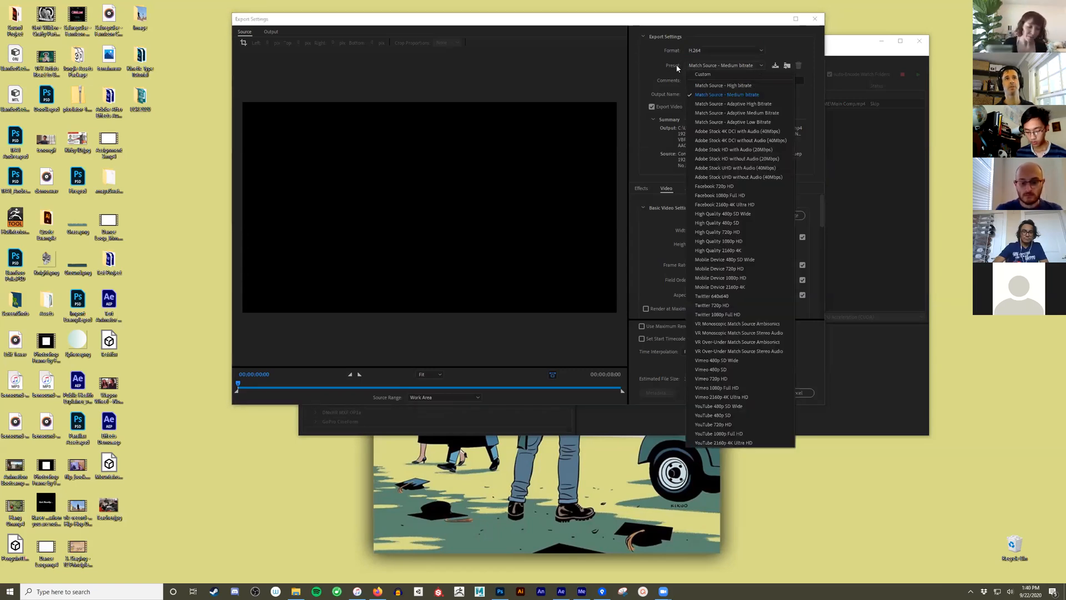
click(742, 86)
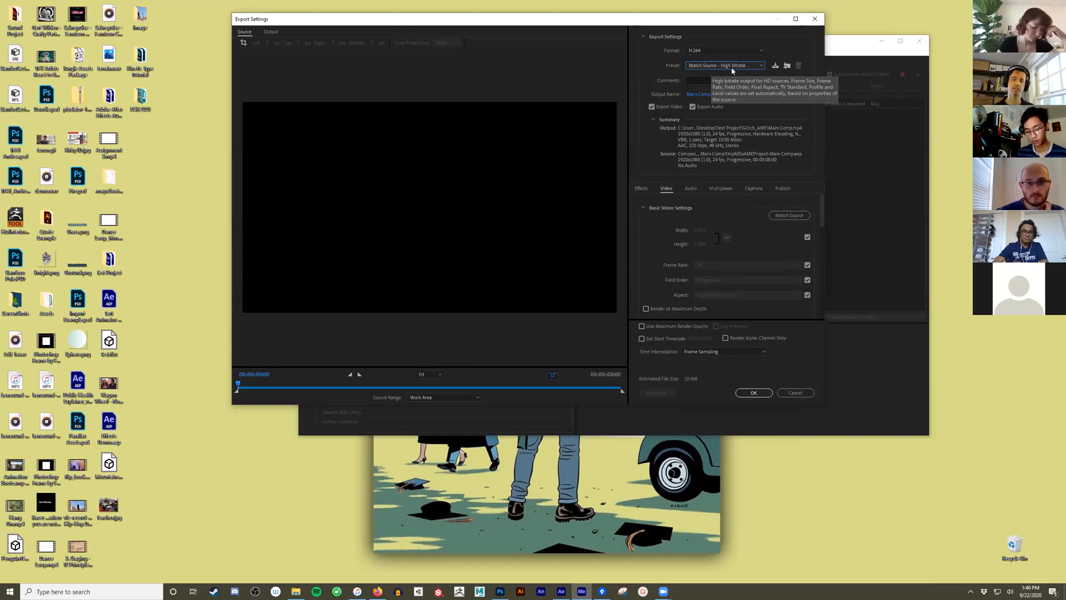
click(739, 66)
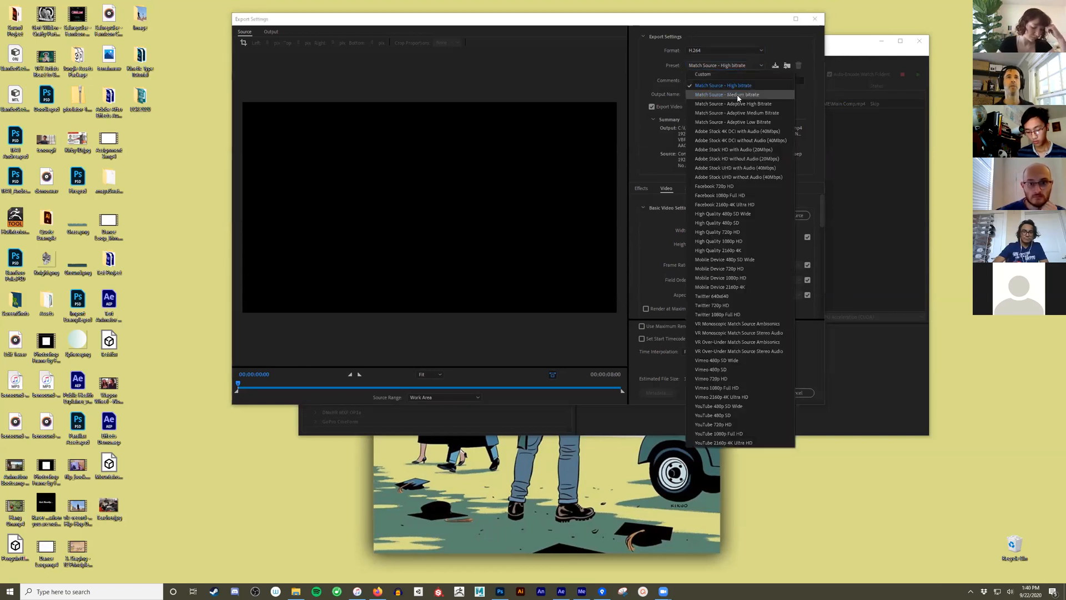
click(737, 93)
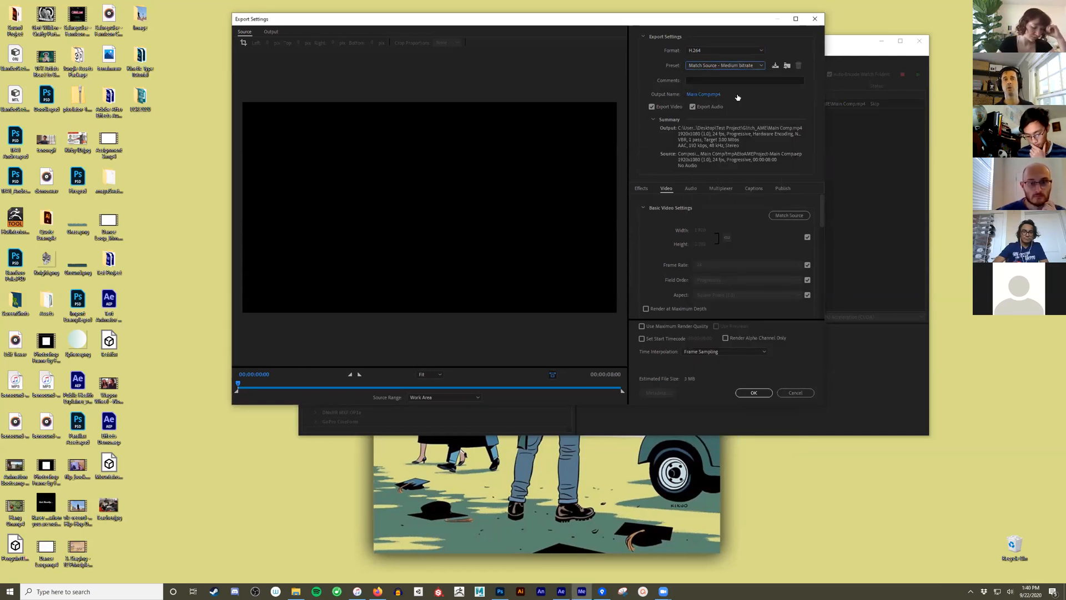
click(747, 68)
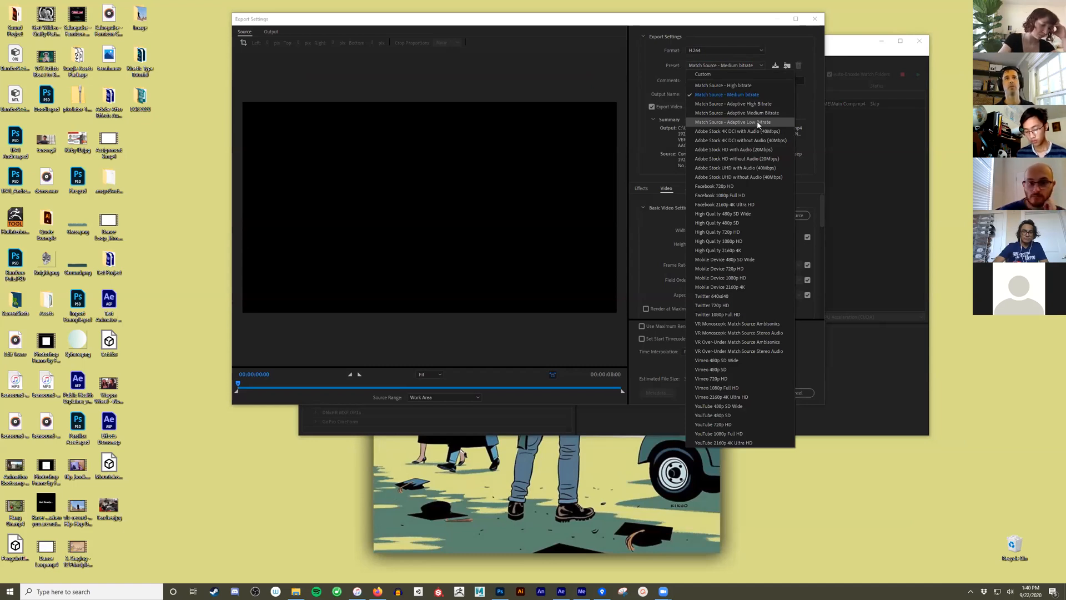
click(747, 28)
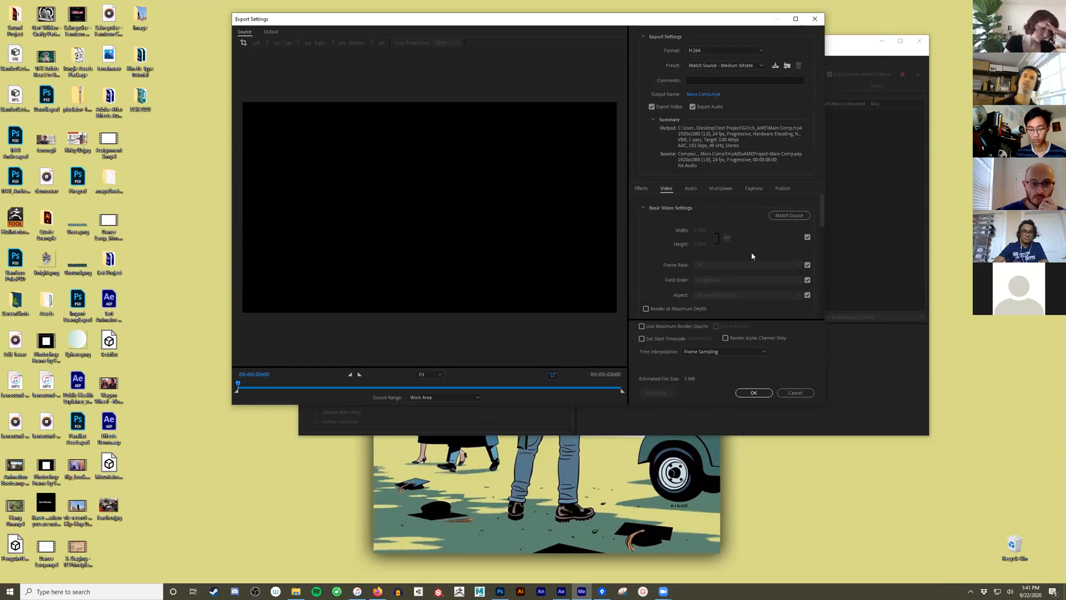
- Examine the audio, multiplexer, publish and basic video settings of the Main Comp export
click(691, 188)
click(721, 188)
click(778, 188)
click(667, 189)
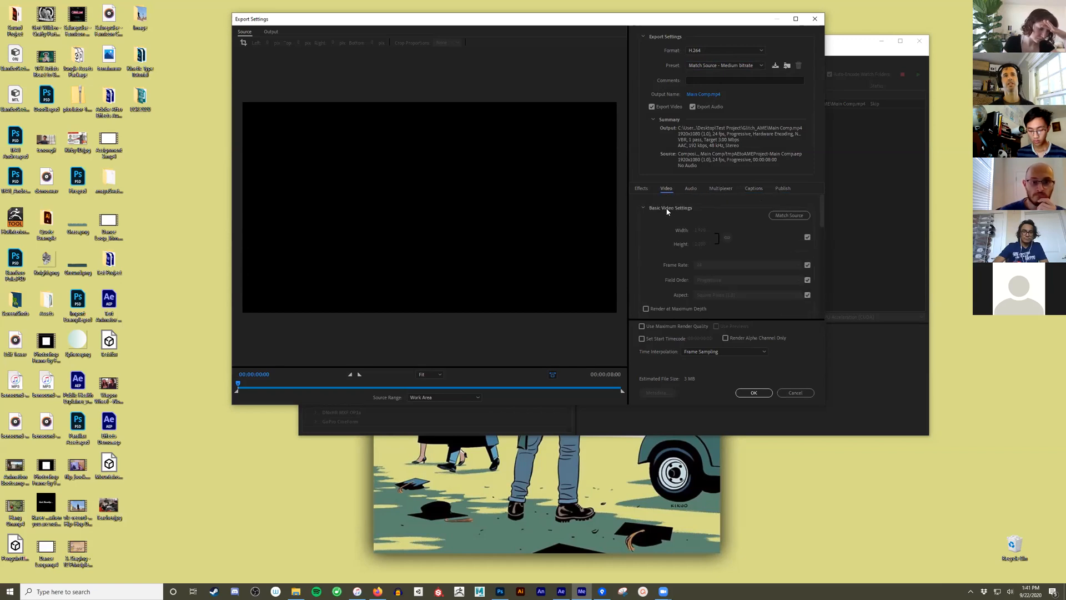
scroll(759, 257, down, 2)
scroll(759, 244, up, 2)
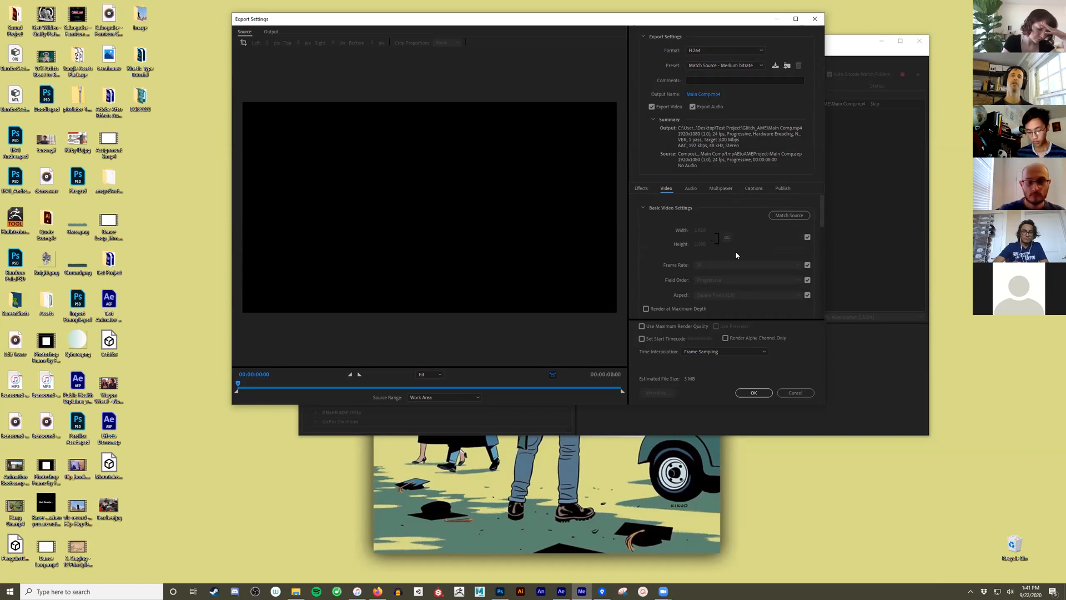
- Stop matching the source frame size and set the output width to 1280, keeping the proportions linked
click(807, 238)
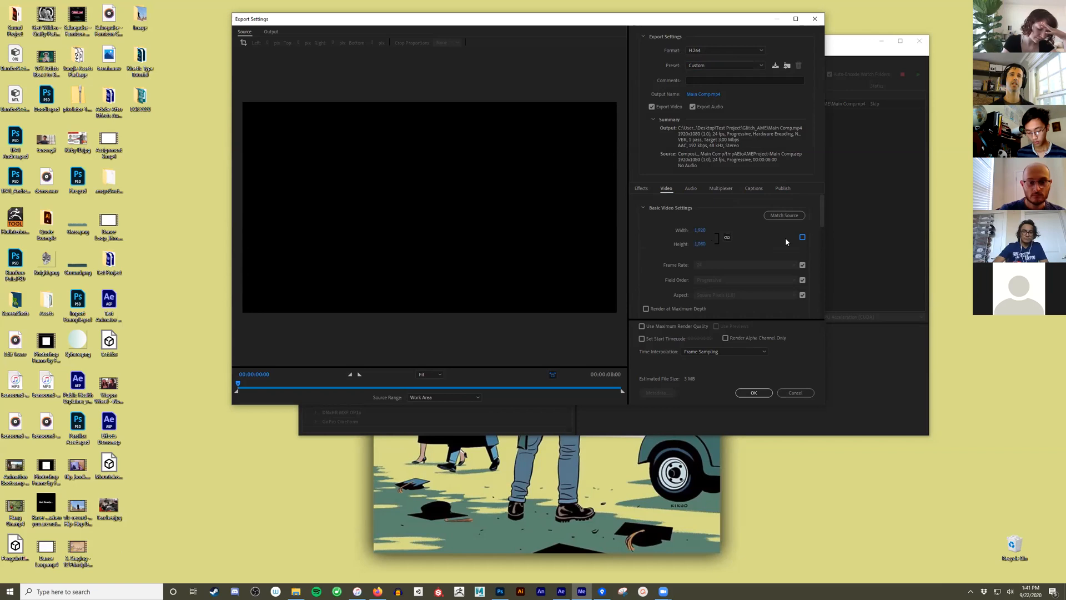
click(700, 230)
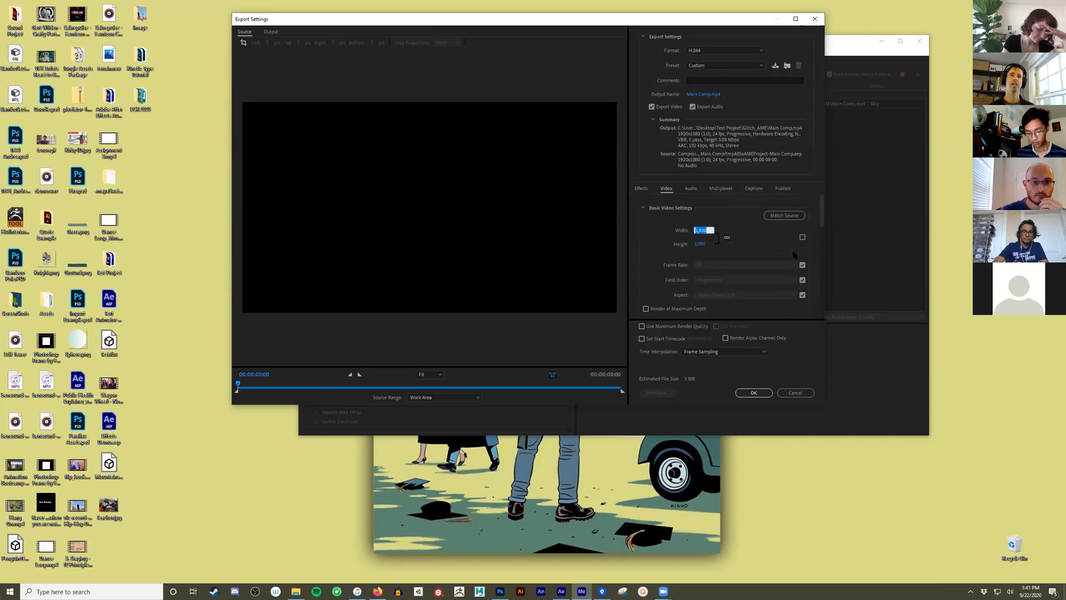
text(1)
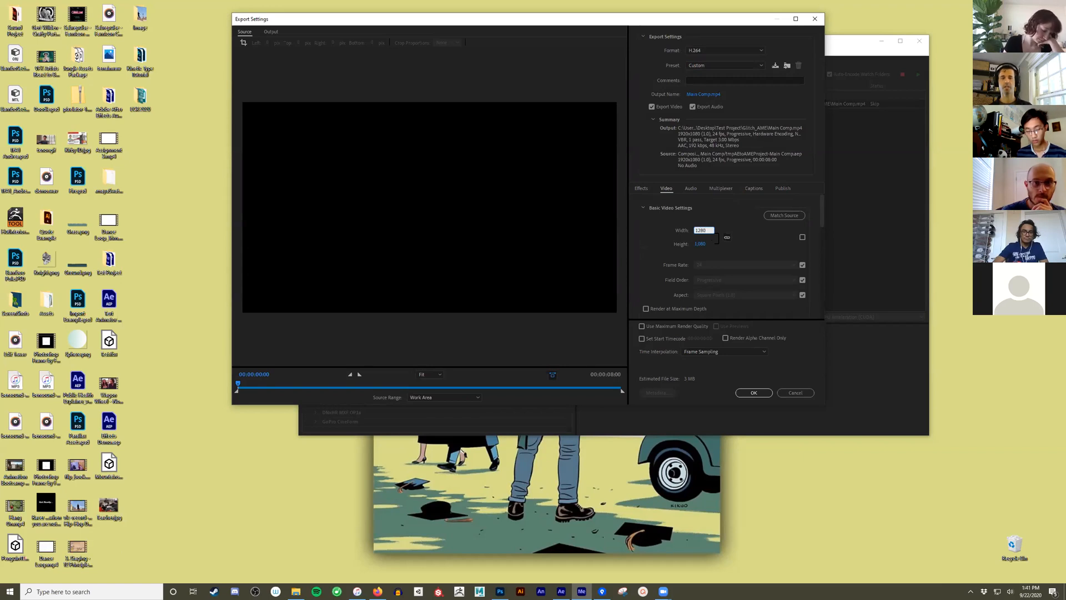
key(Return)
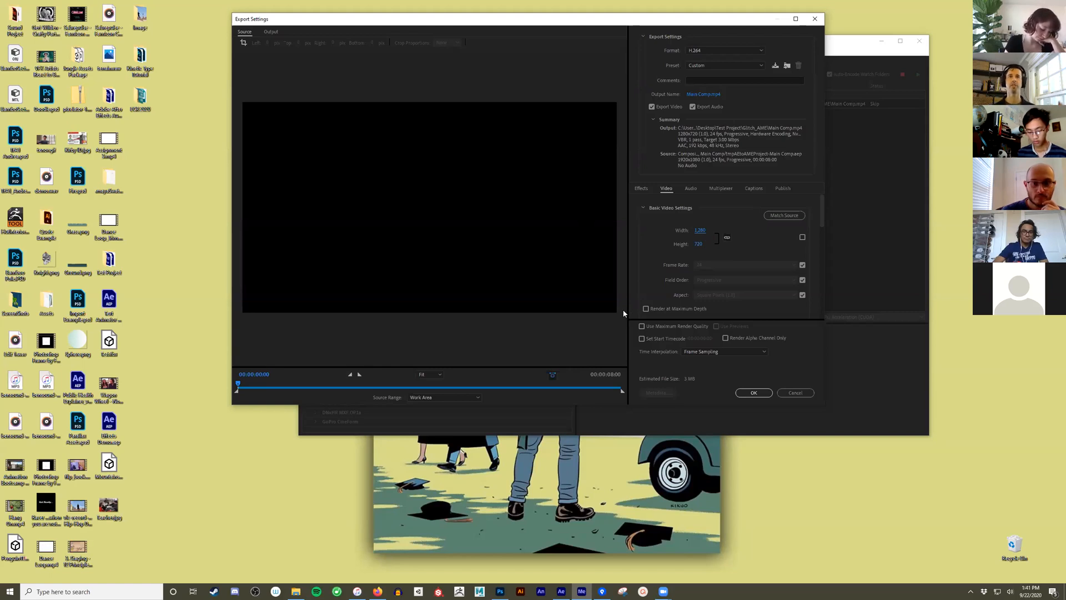
- Set the output width back to 1920 and cancel the export settings changes
click(702, 230)
text(1,)
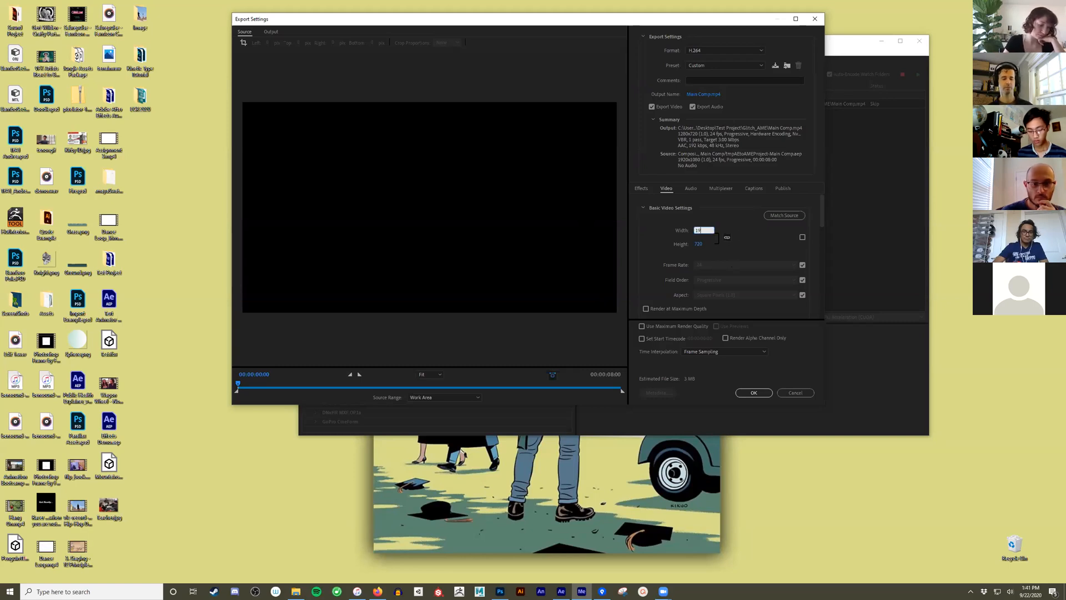
text(920)
key(Return)
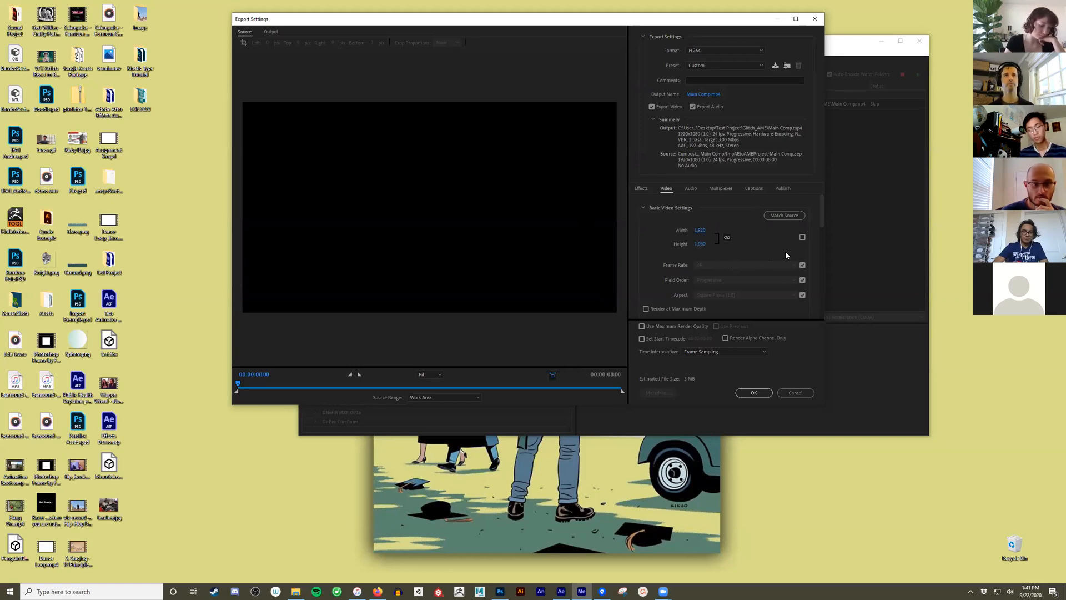
click(792, 393)
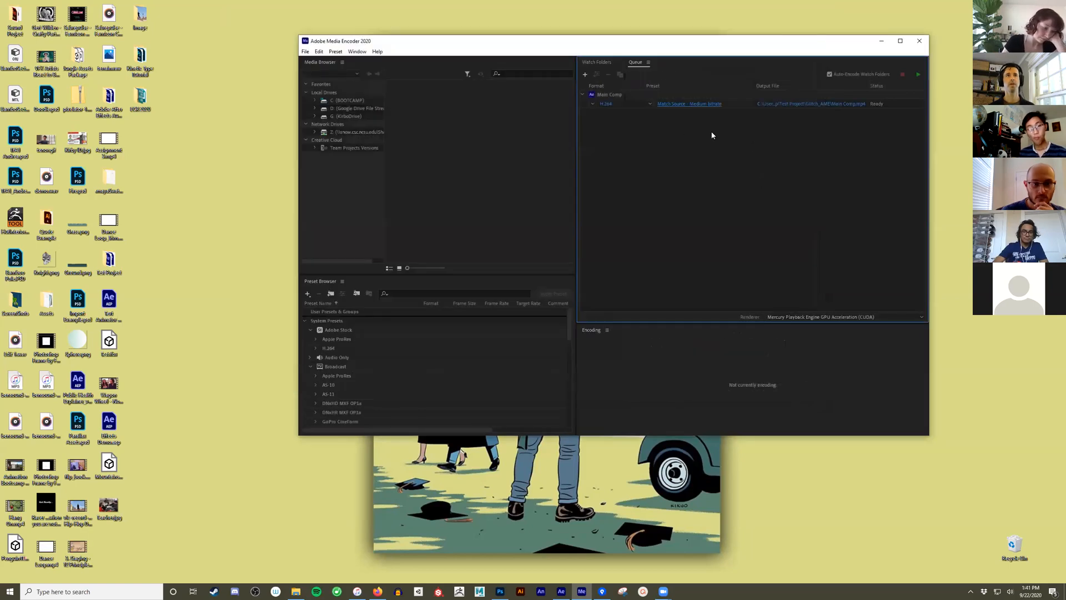
- Name the output file AnimationTest.mp4 in the Glitch_AME folder and start encoding the queue
click(792, 105)
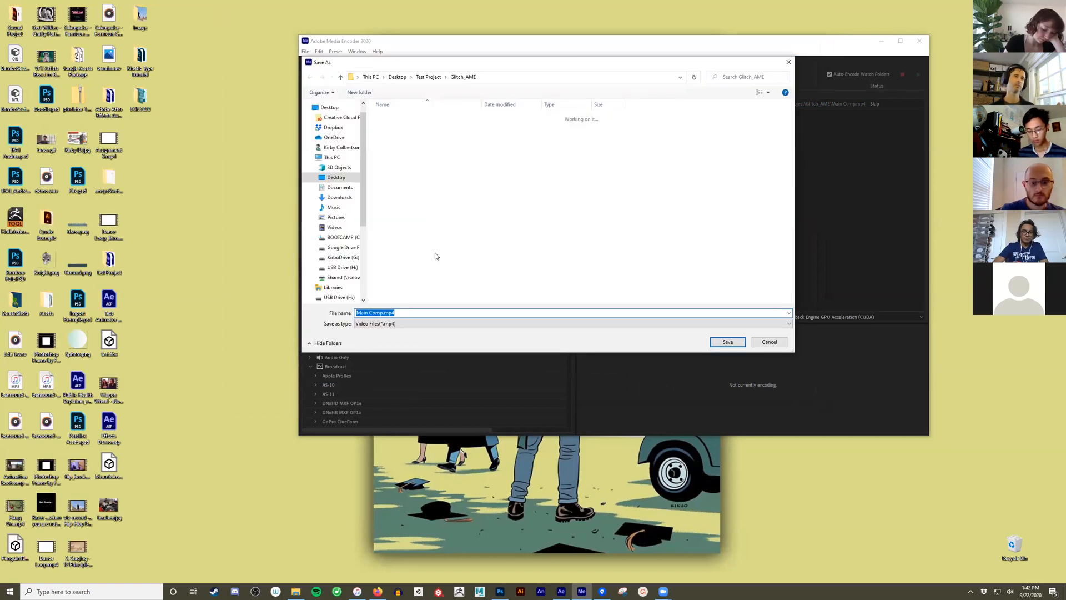
click(380, 313)
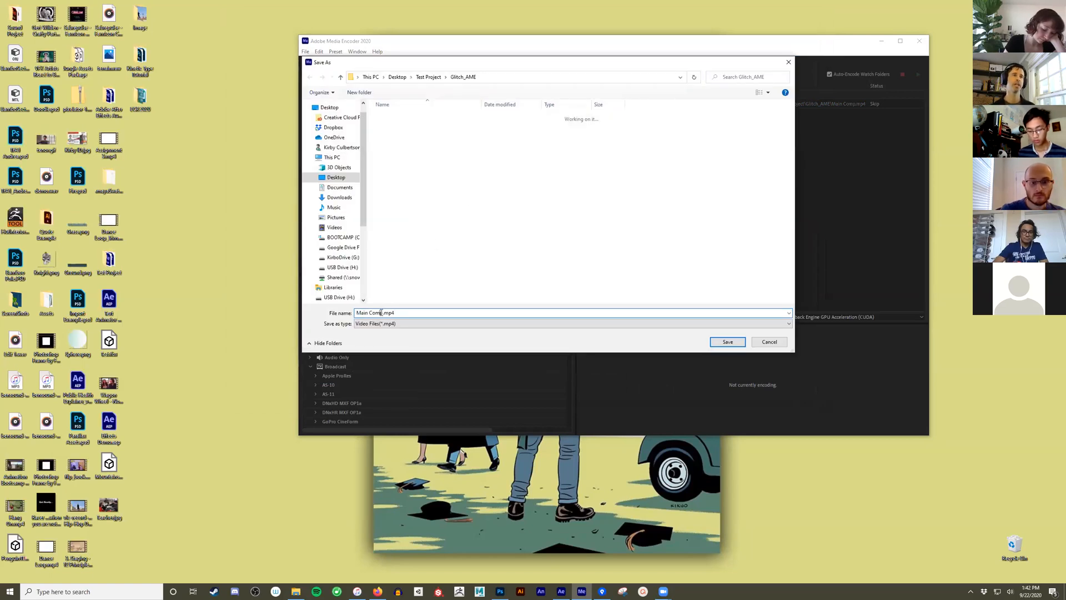
drag(381, 313, 351, 314)
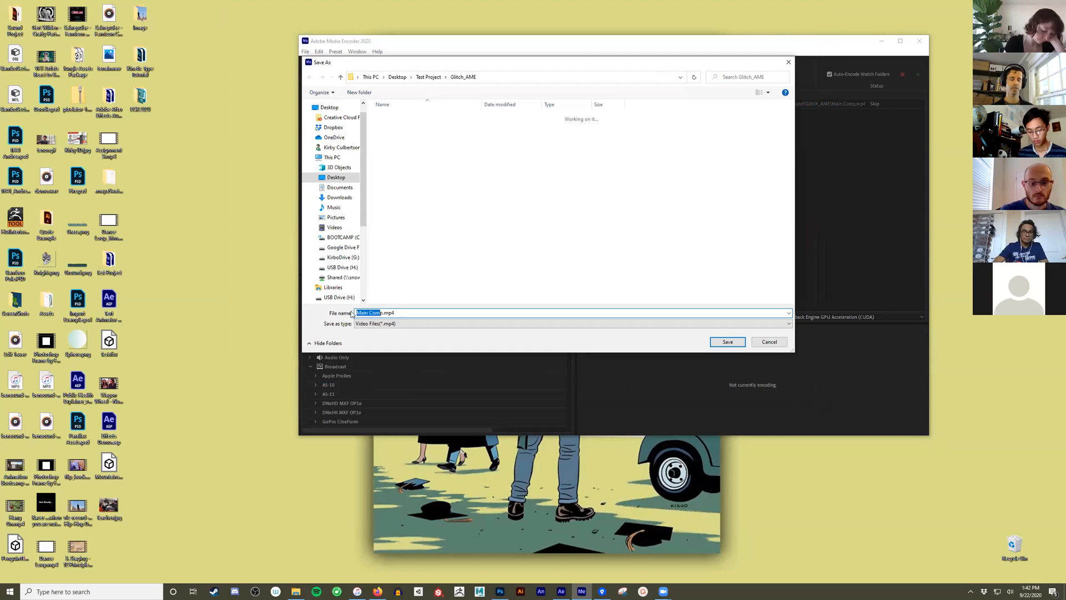
key(BackSpace)
key(Delete)
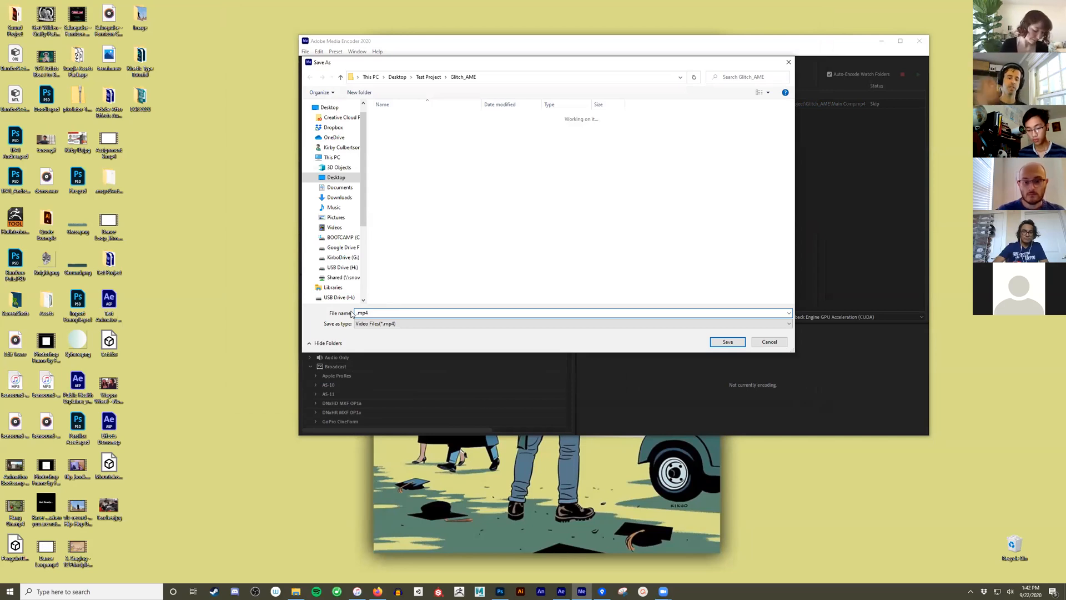
text(N)
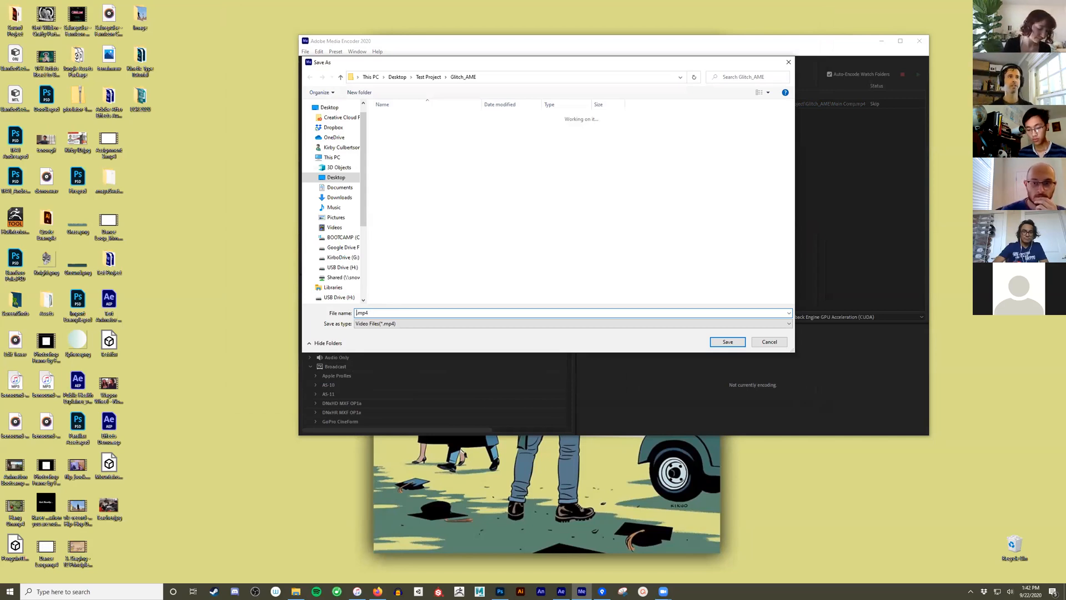
text(AnimationTest)
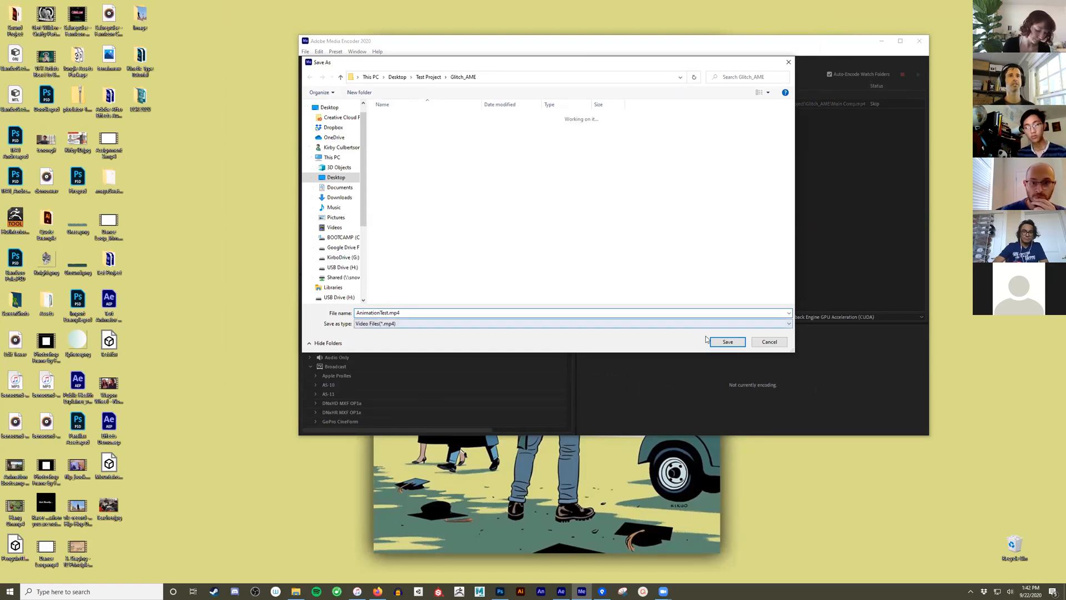
click(727, 342)
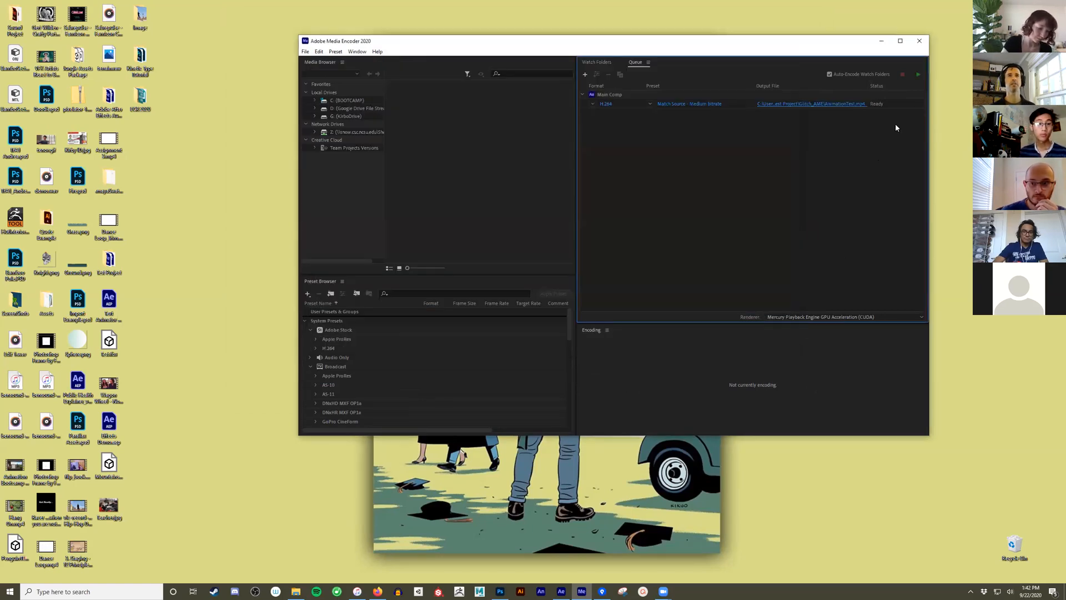
click(919, 74)
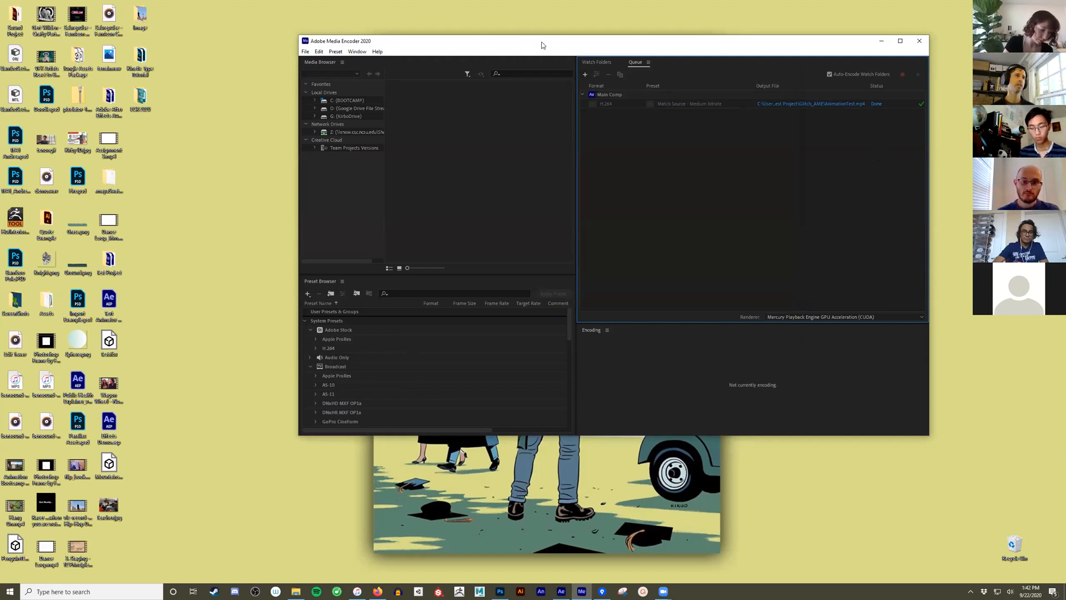
- Minimize the encoder, switch to File Explorer, and inspect the Animation Bootcamp and Dance Loop.mp4 file sizes in the Desktop folder
drag(541, 42, 586, 50)
click(133, 541)
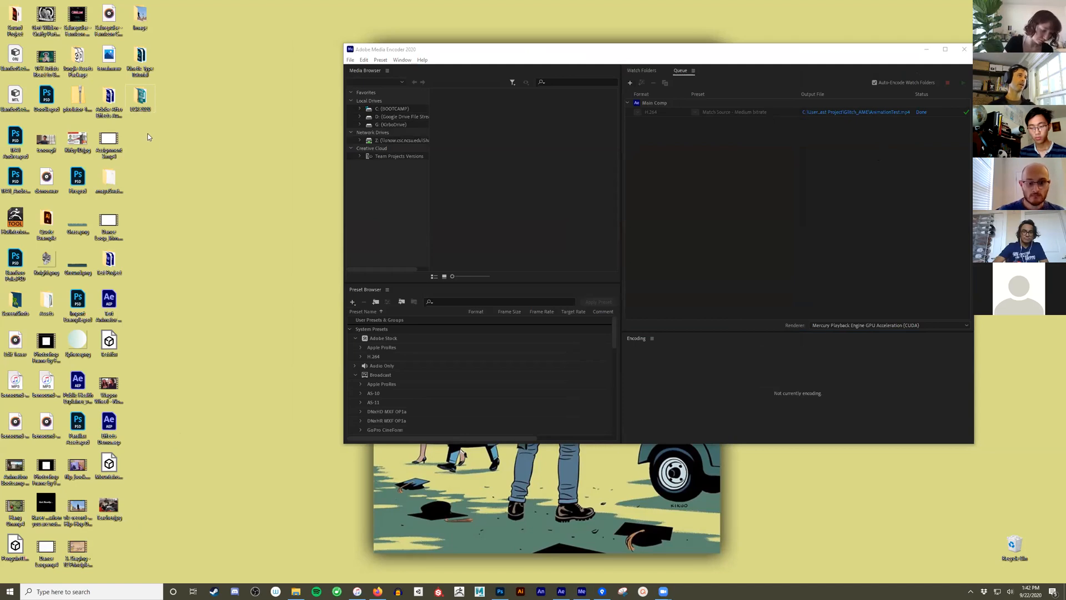
drag(913, 53, 936, 114)
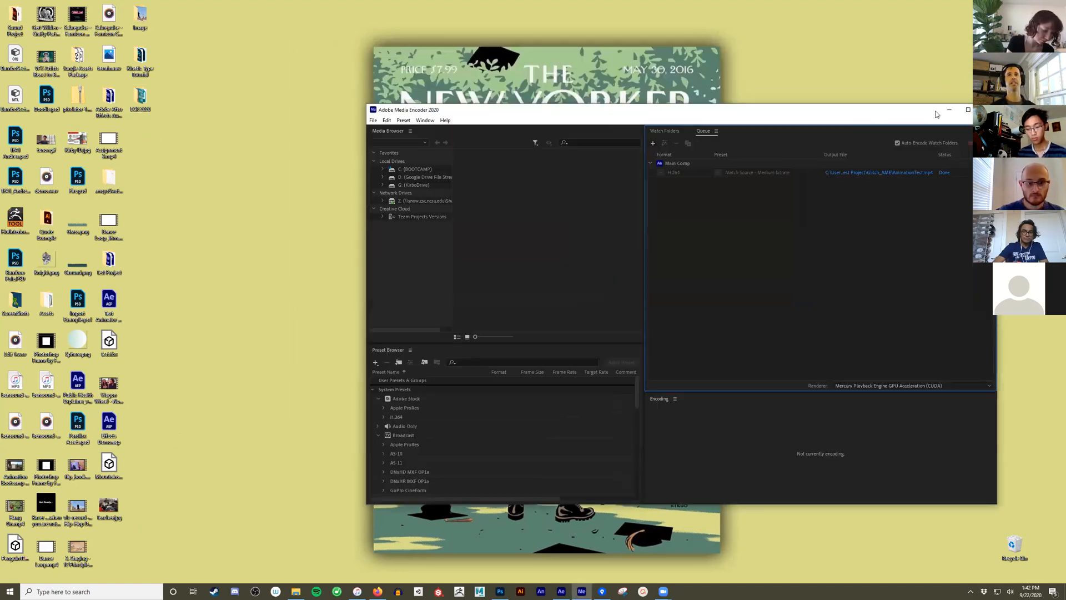
click(947, 110)
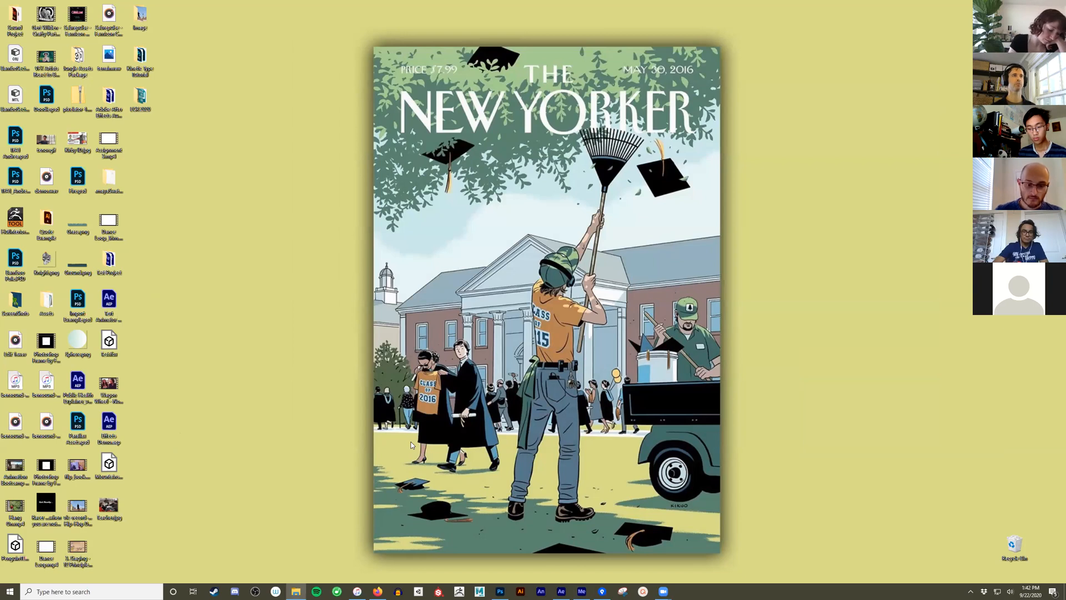
key(alt+Tab)
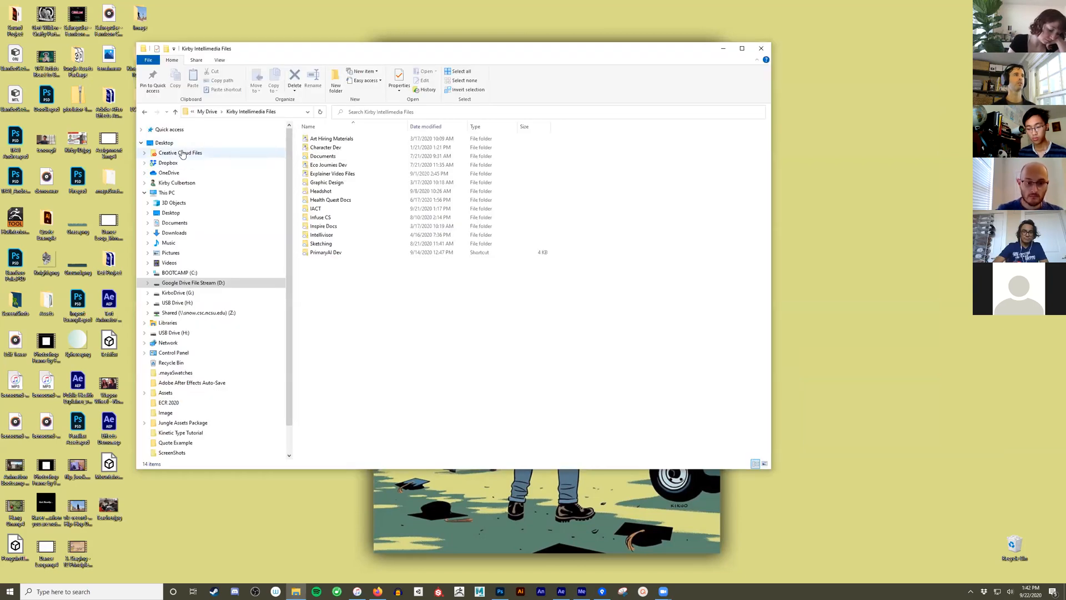
click(176, 143)
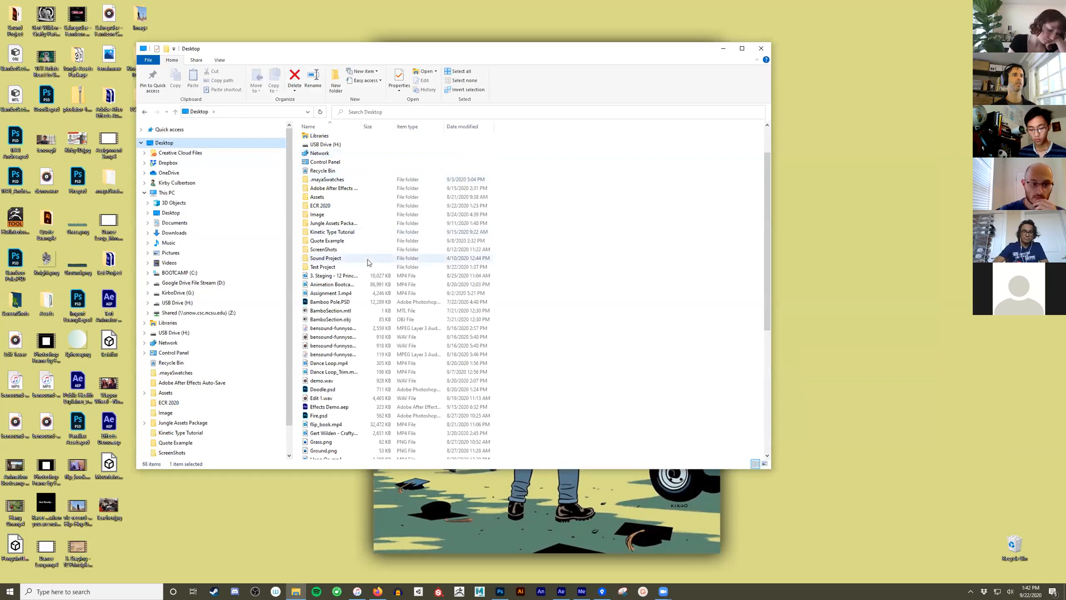
scroll(367, 262, down, 5)
scroll(367, 262, up, 2)
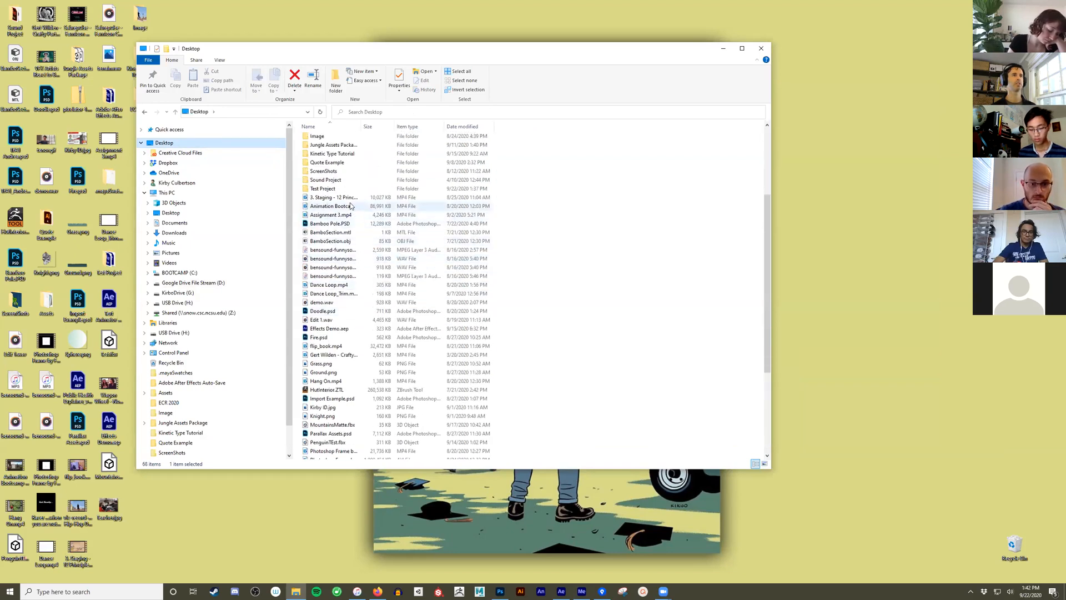
click(340, 207)
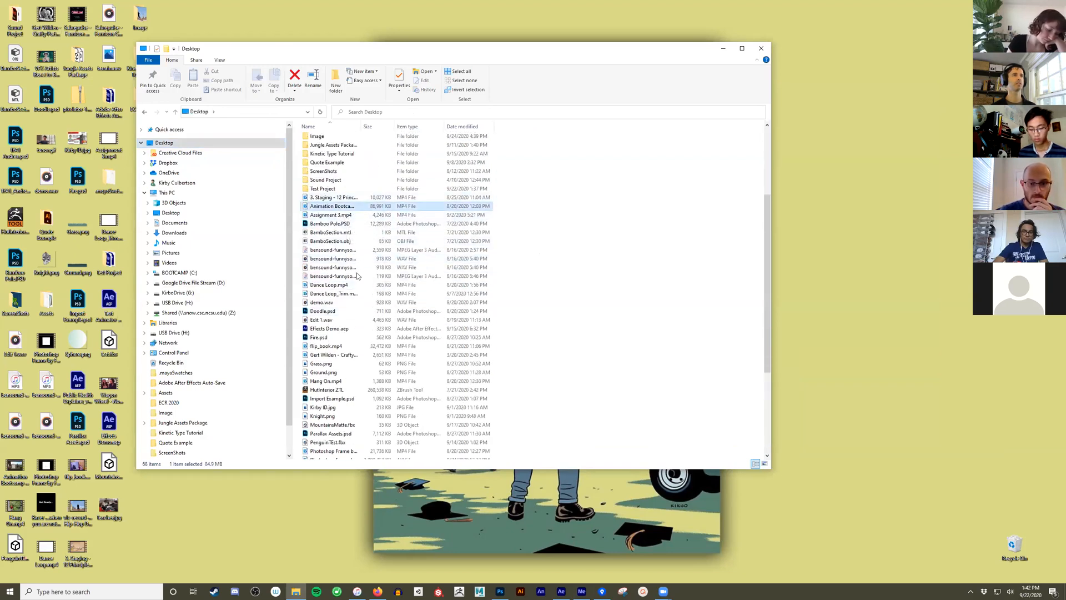
click(339, 284)
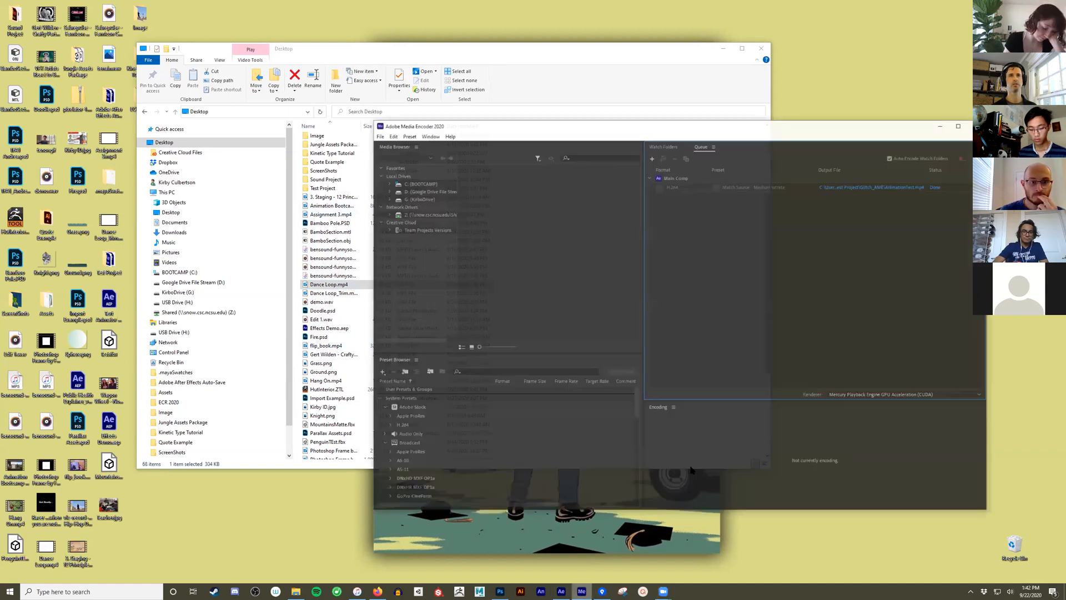
- Return to Media Encoder, open the export's output folder, and check the file size in the properties of AnimationTest.mp4
click(581, 591)
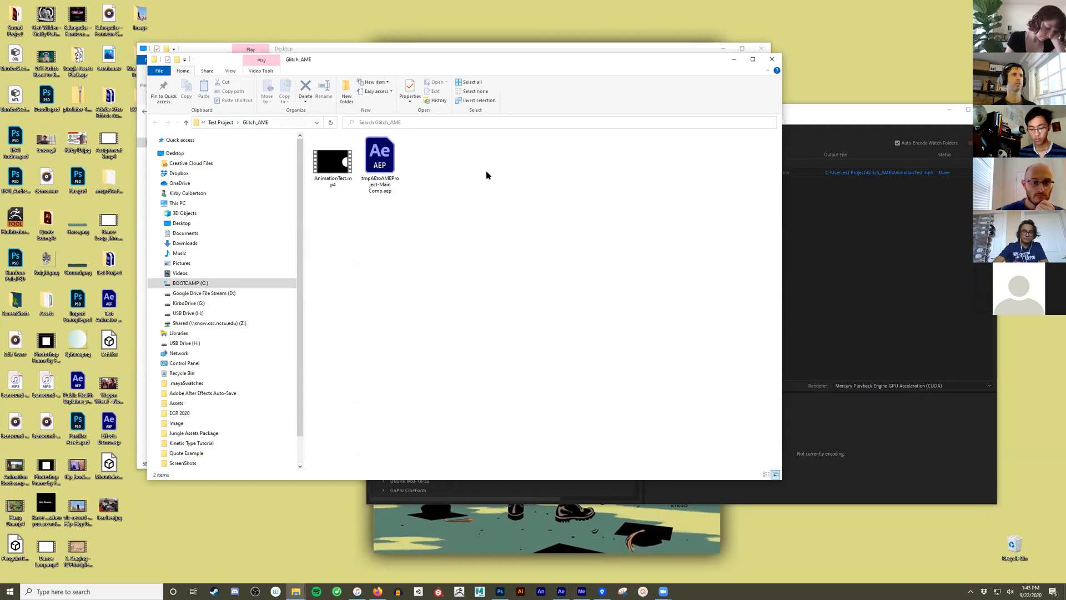
click(331, 166)
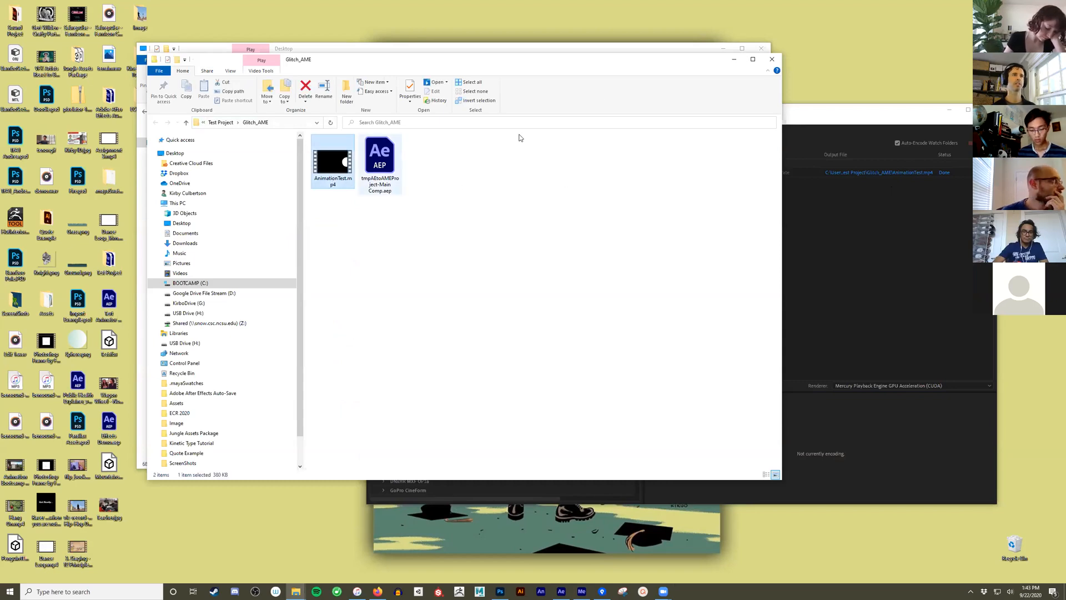
drag(606, 59, 691, 84)
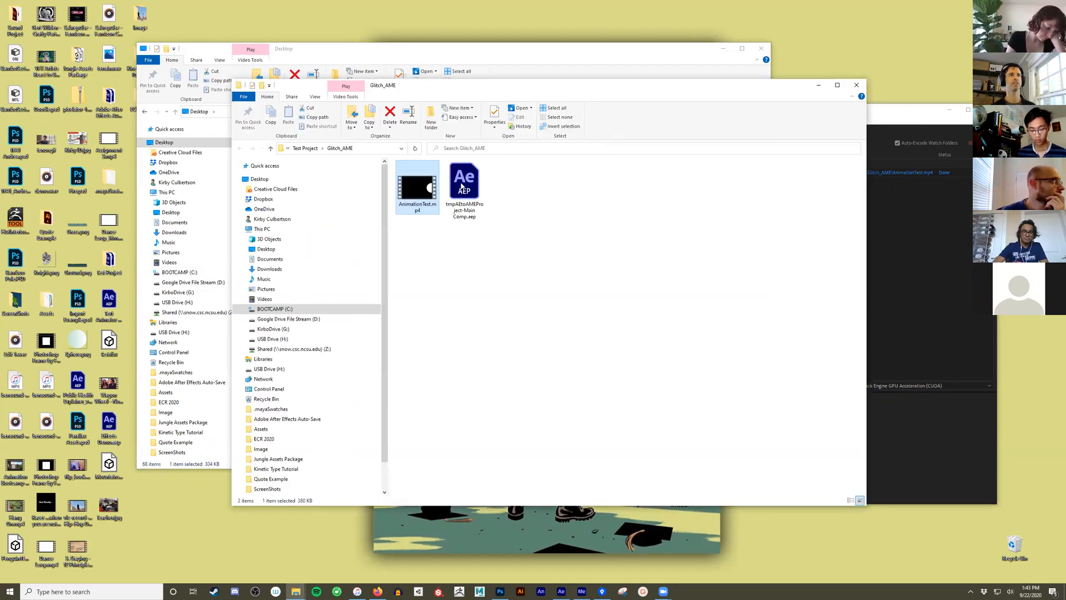
right_click(422, 194)
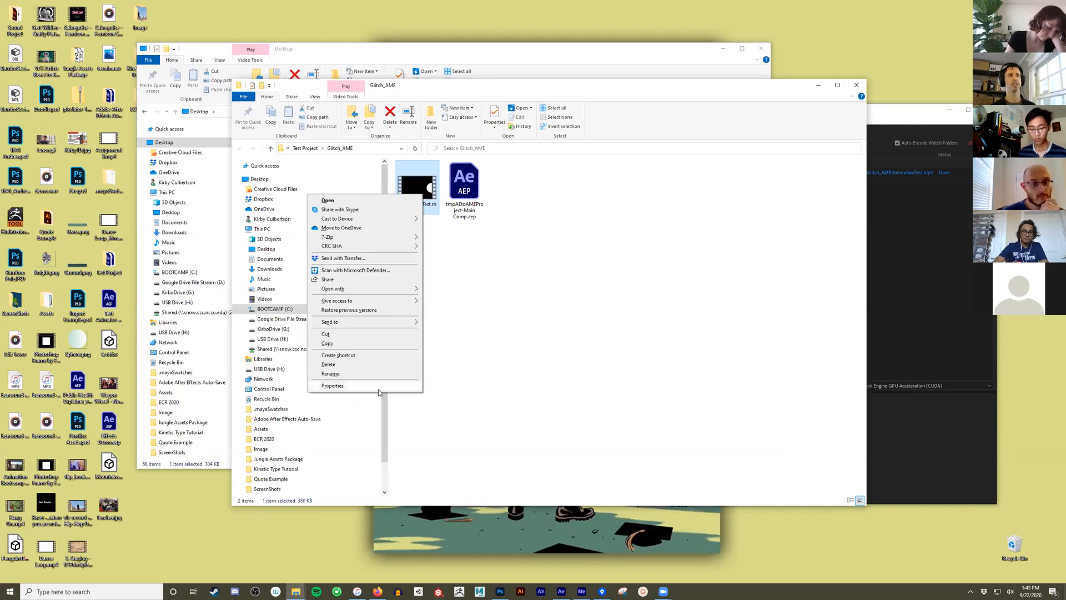
click(378, 387)
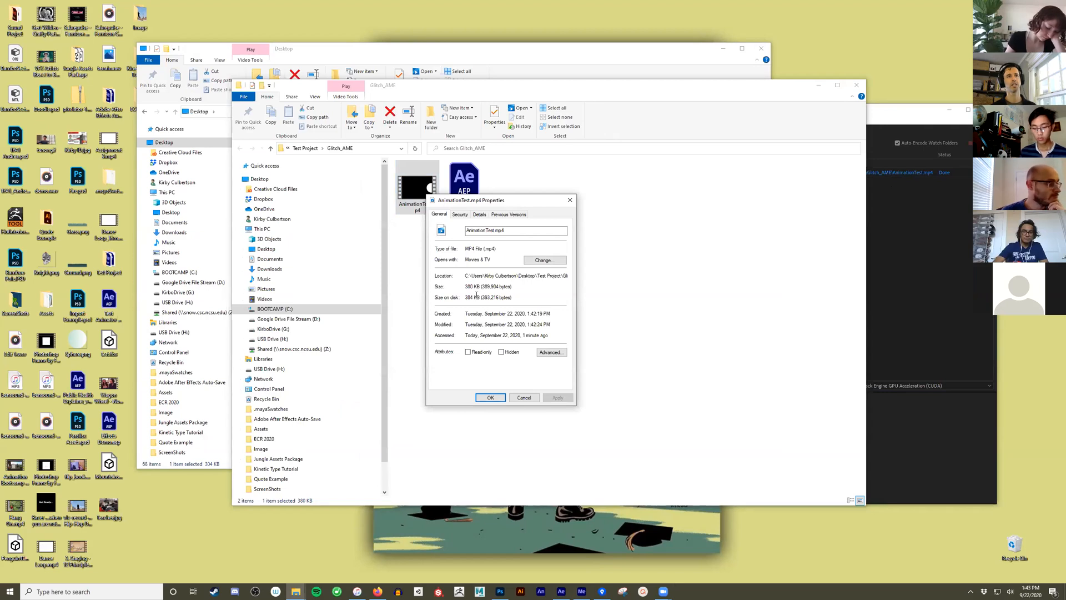
click(537, 398)
- Play AnimationTest.mp4 to review the export, and clear the player, folder and encoder windows from the desktop
key(Return)
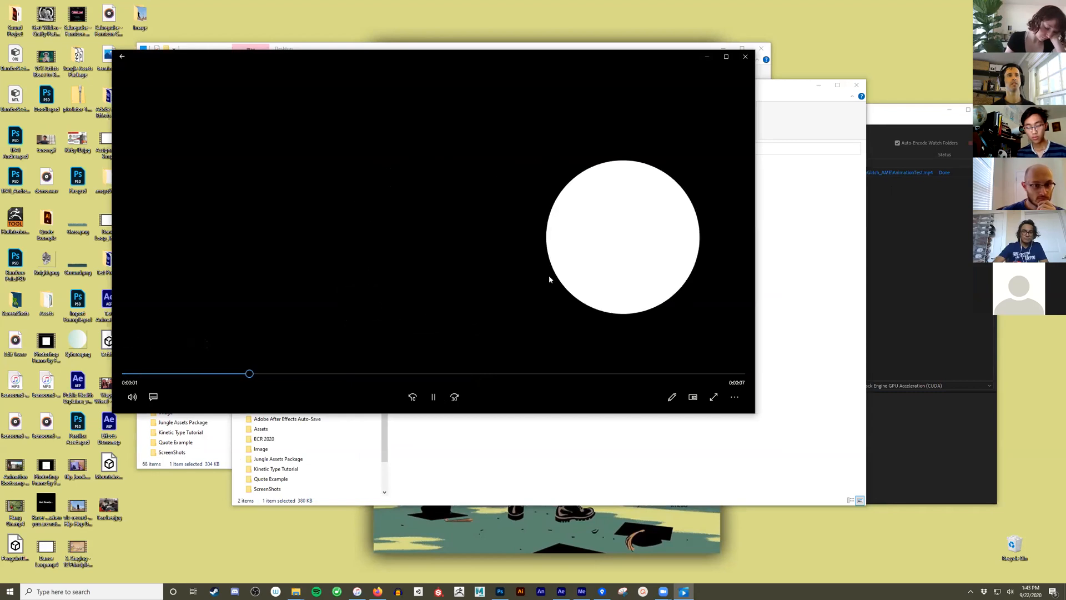
click(745, 56)
click(861, 86)
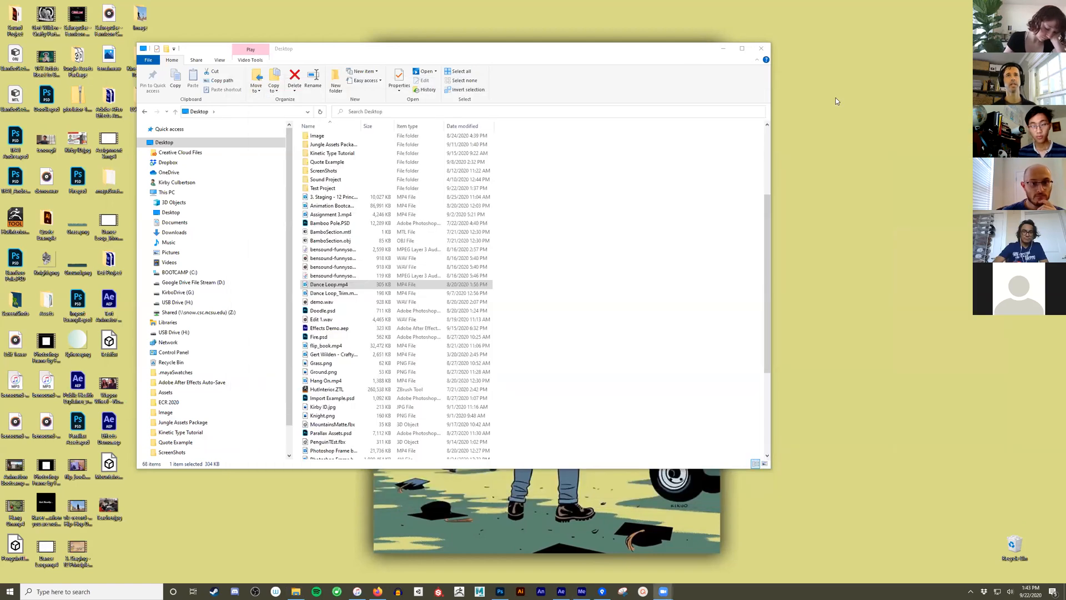
click(835, 99)
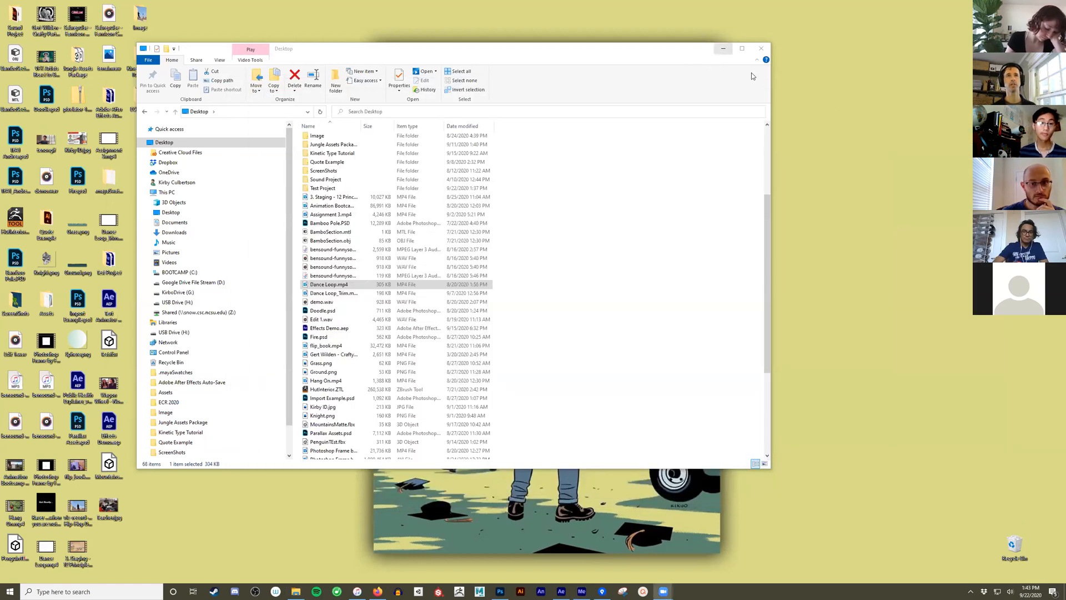
click(721, 49)
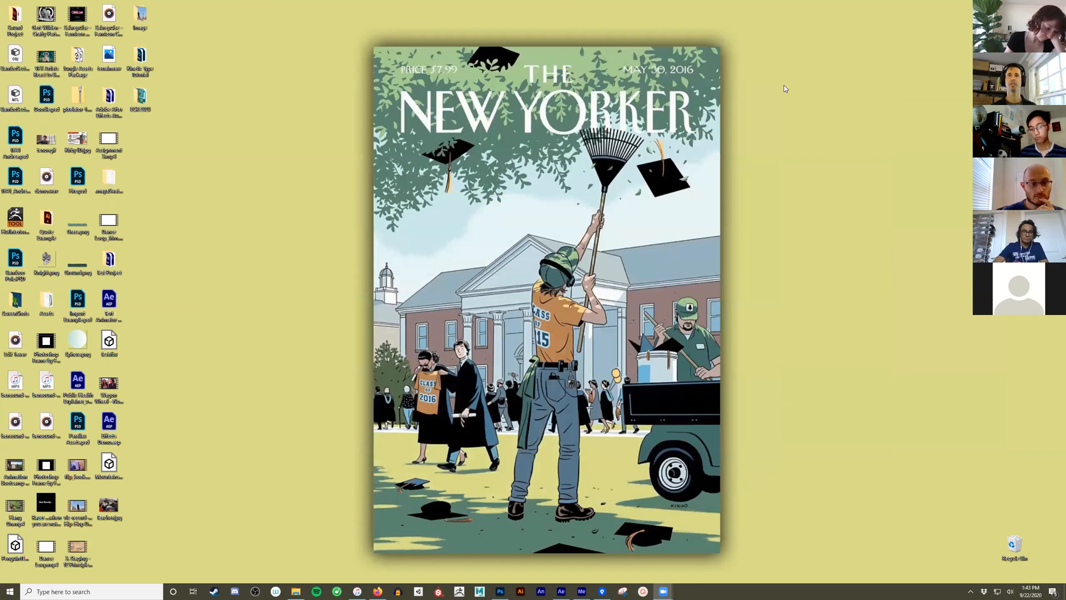
- Switch to After Effects, hide the Side Motion, Up Motion and Shape Layer 1 layers, and show the Title layer
click(561, 590)
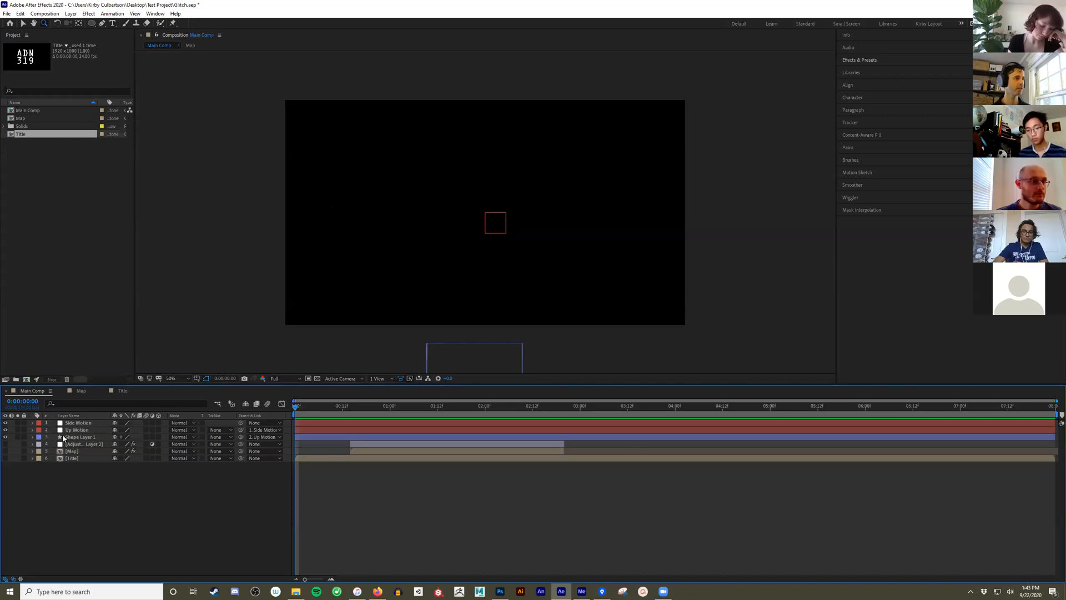
drag(5, 437, 6, 422)
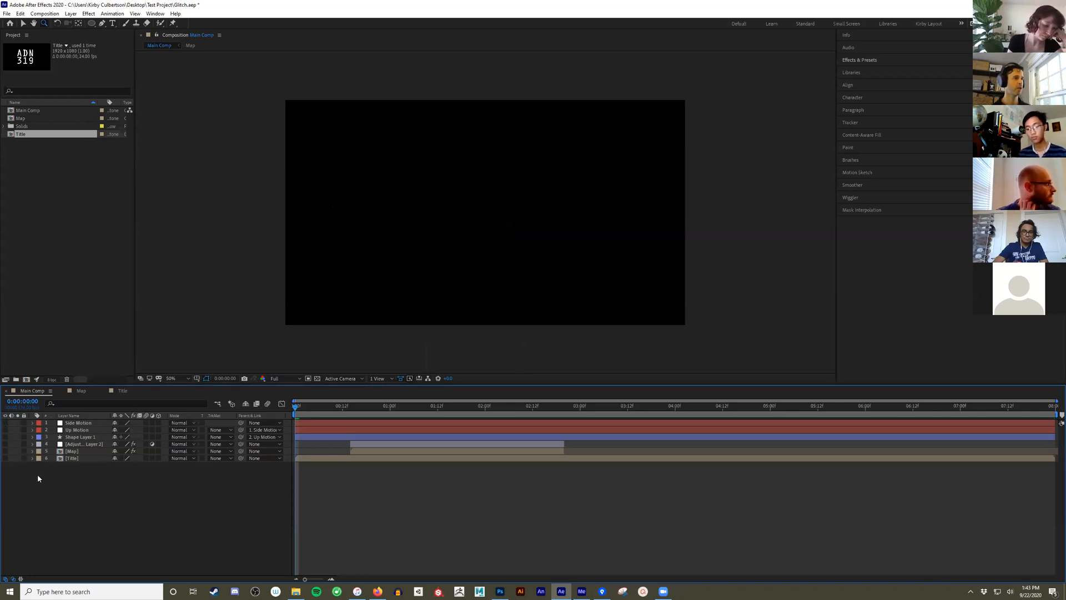
click(6, 458)
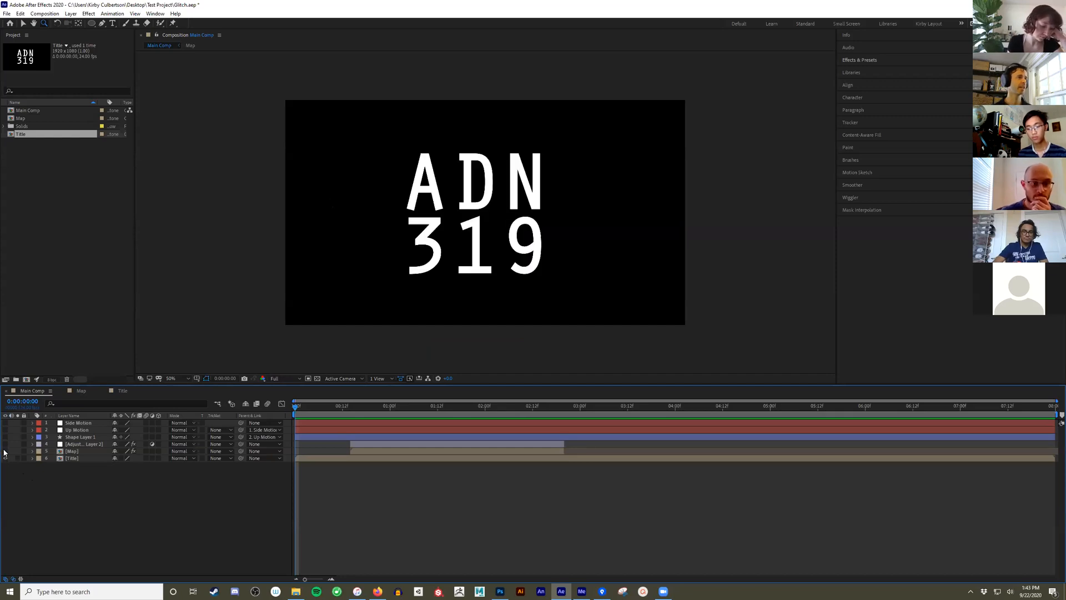
- Show the adjustment layer, preview the glitch on the title, and return the playhead to the first frame
click(5, 444)
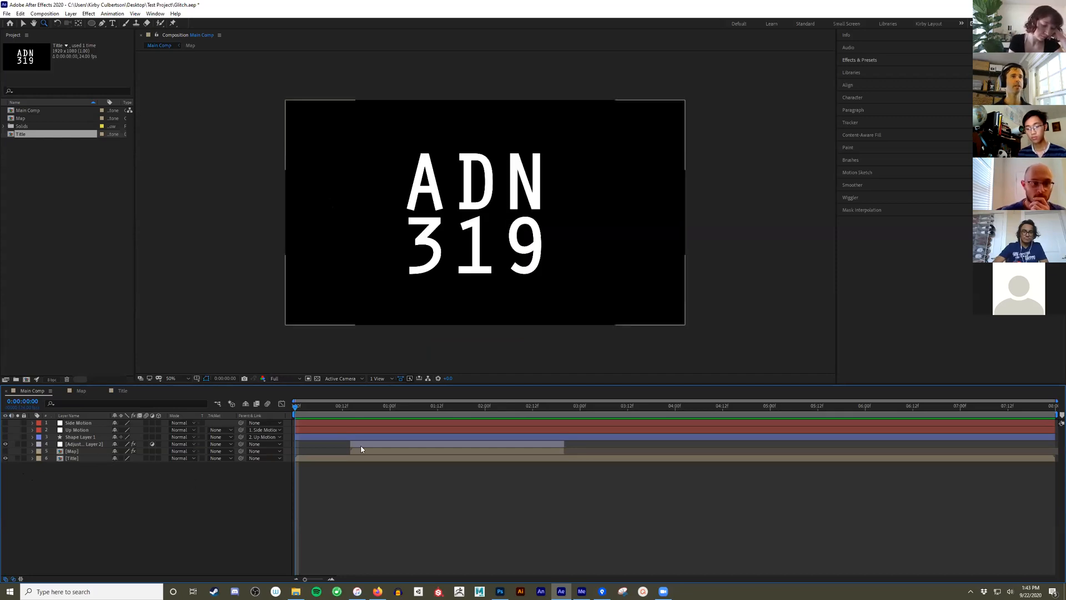
drag(297, 410, 319, 413)
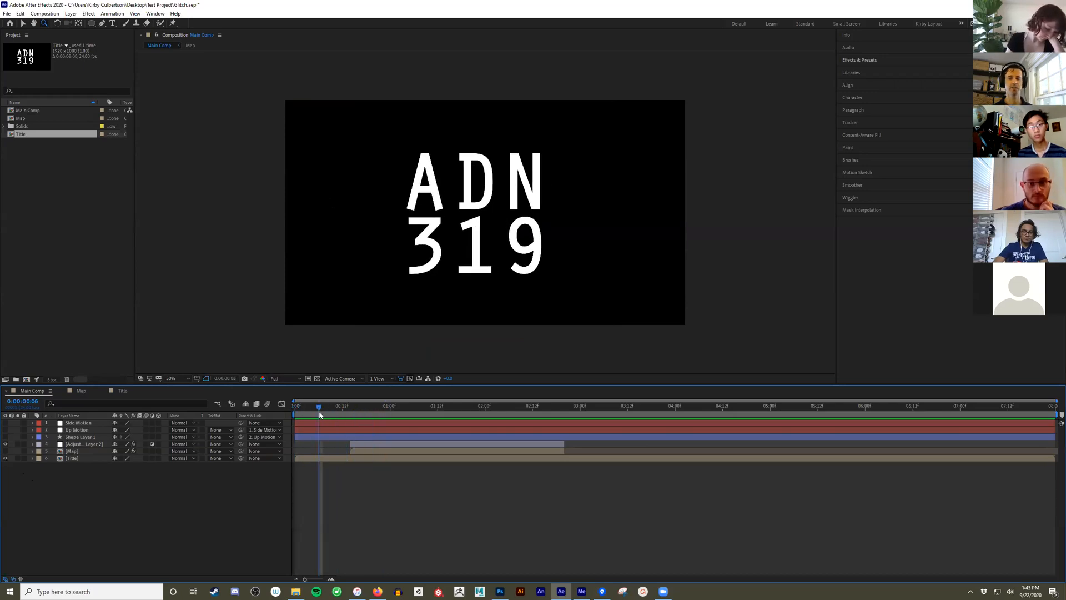
key(space)
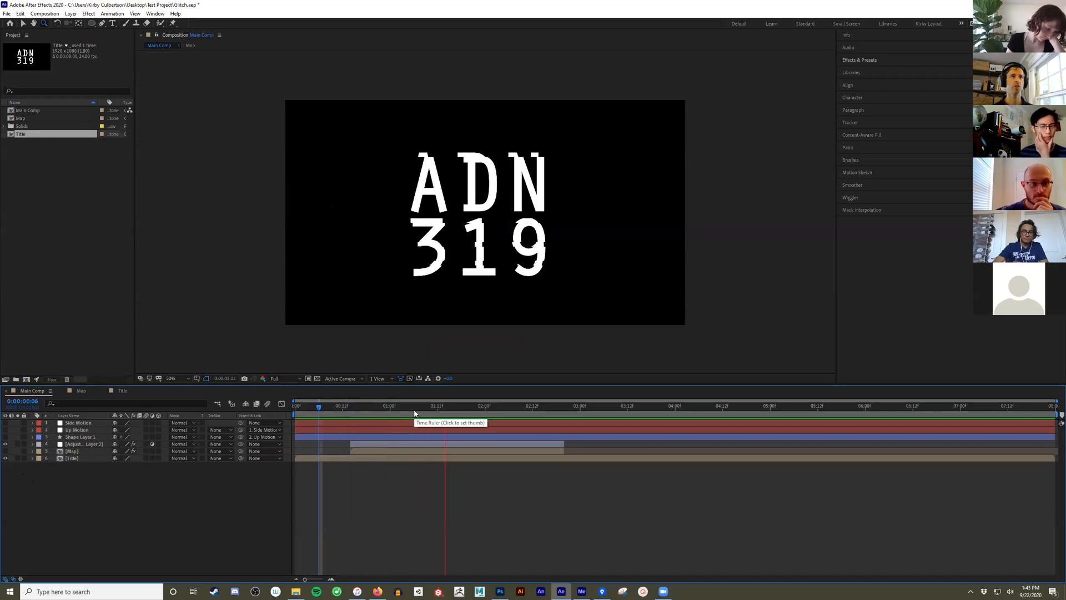
key(space)
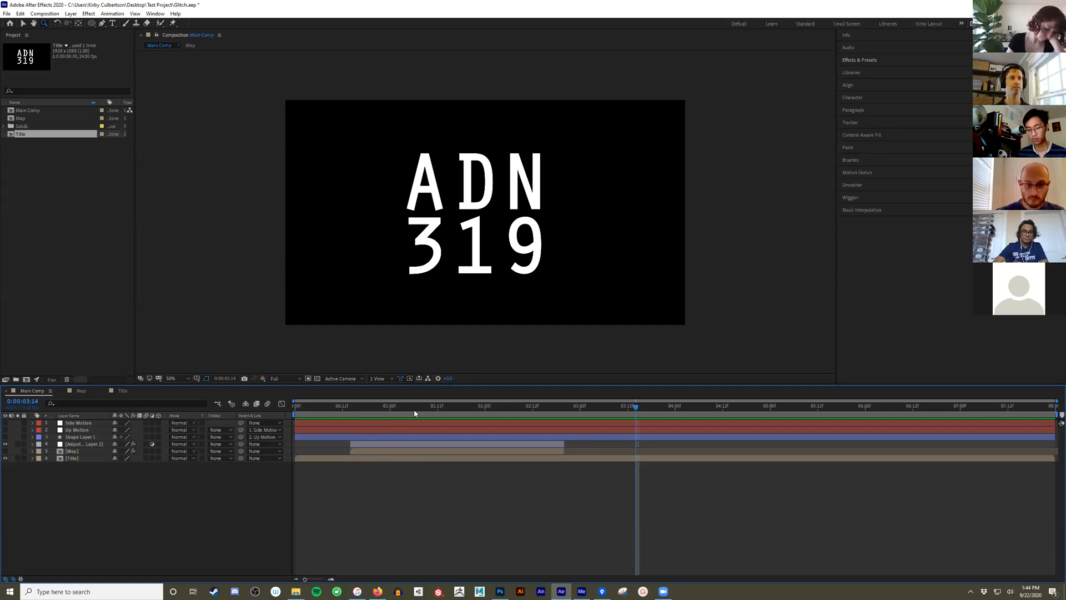
drag(396, 413, 288, 425)
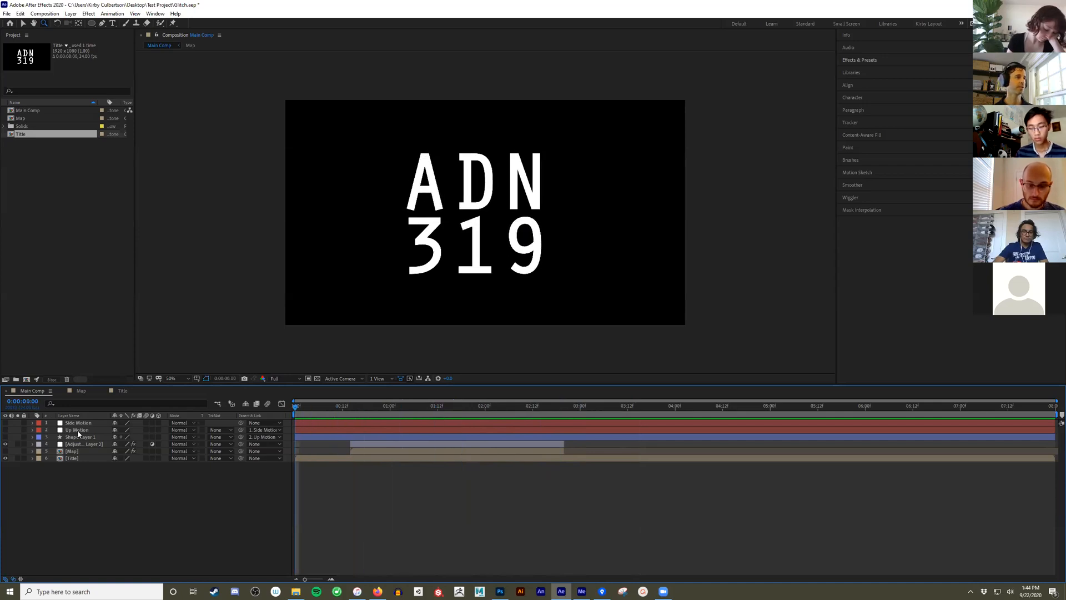
- Hide the adjustment and Title layers, and add a large paragraph text box reading "Classtime" across the middle of the frame
click(5, 444)
click(6, 458)
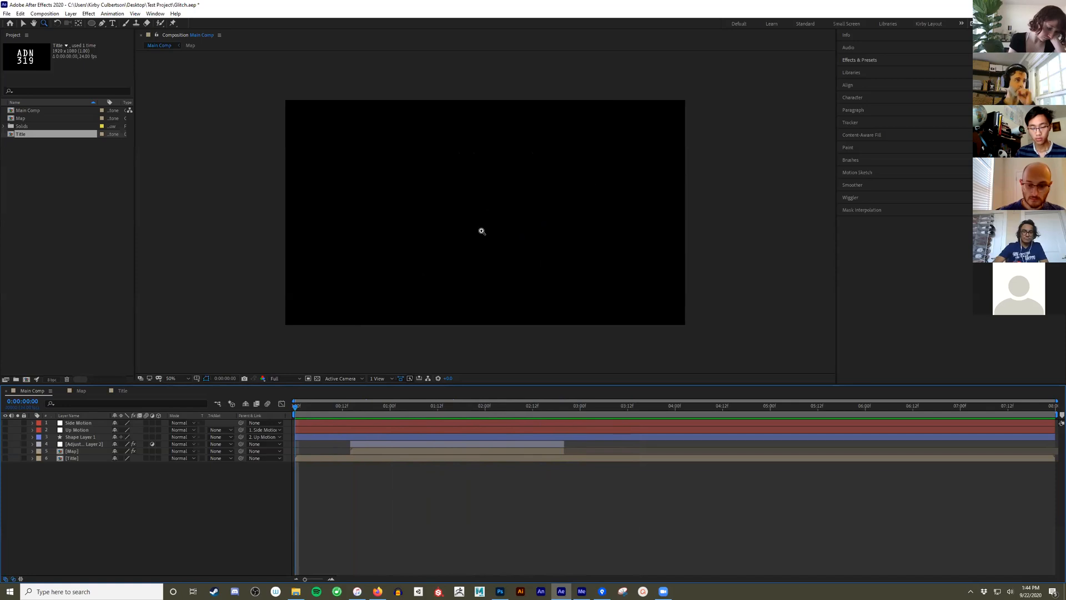
click(111, 25)
drag(342, 143, 636, 283)
text(Classtim)
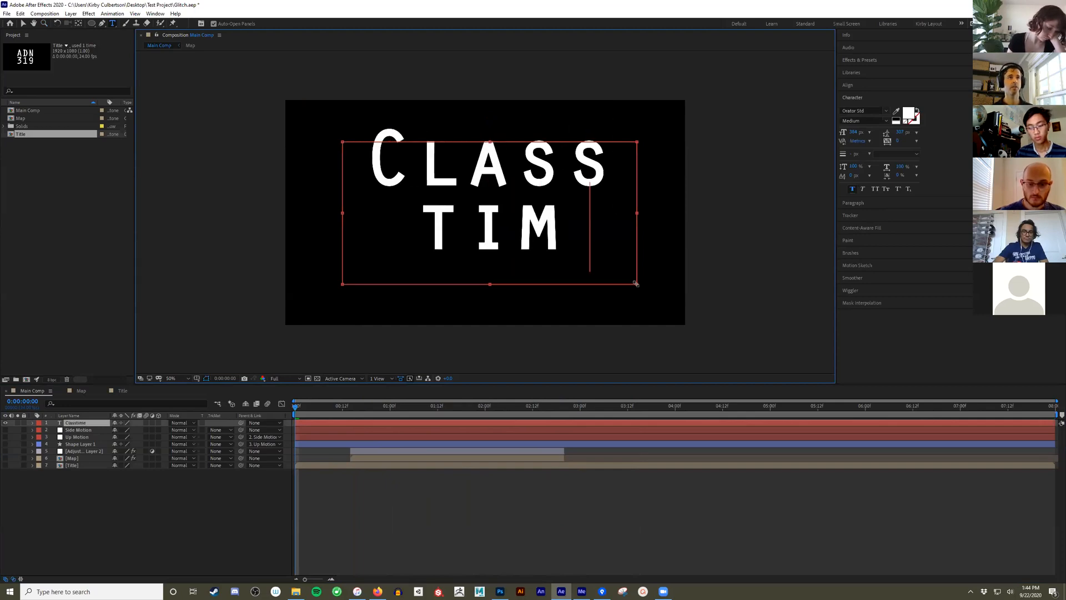
text(e)
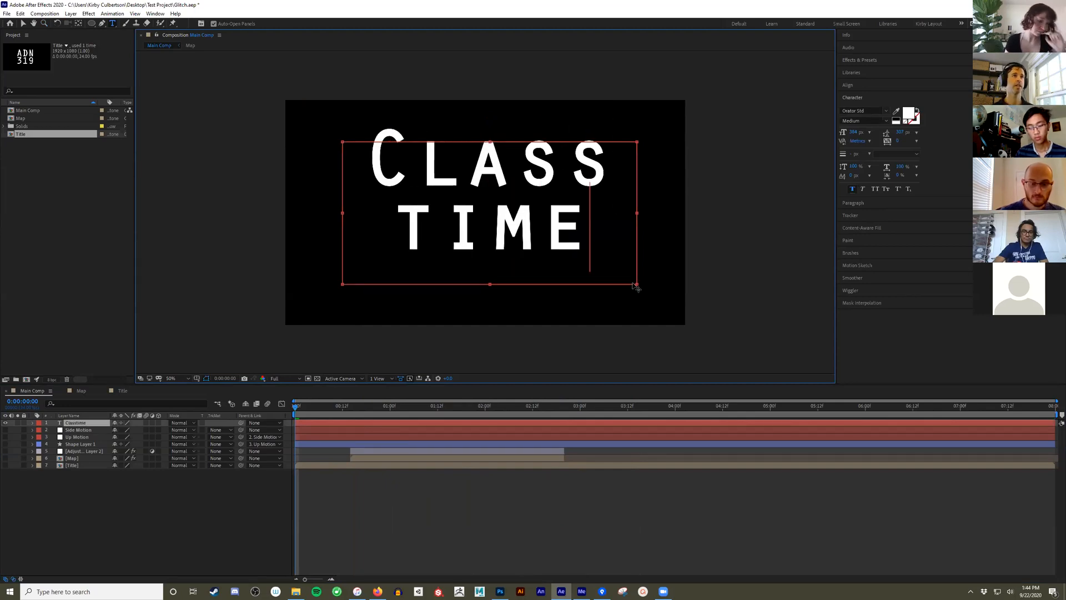
click(95, 500)
- Move the Classtime text layer below all other layers and shift the text slightly down toward the frame's centre
drag(78, 422, 87, 481)
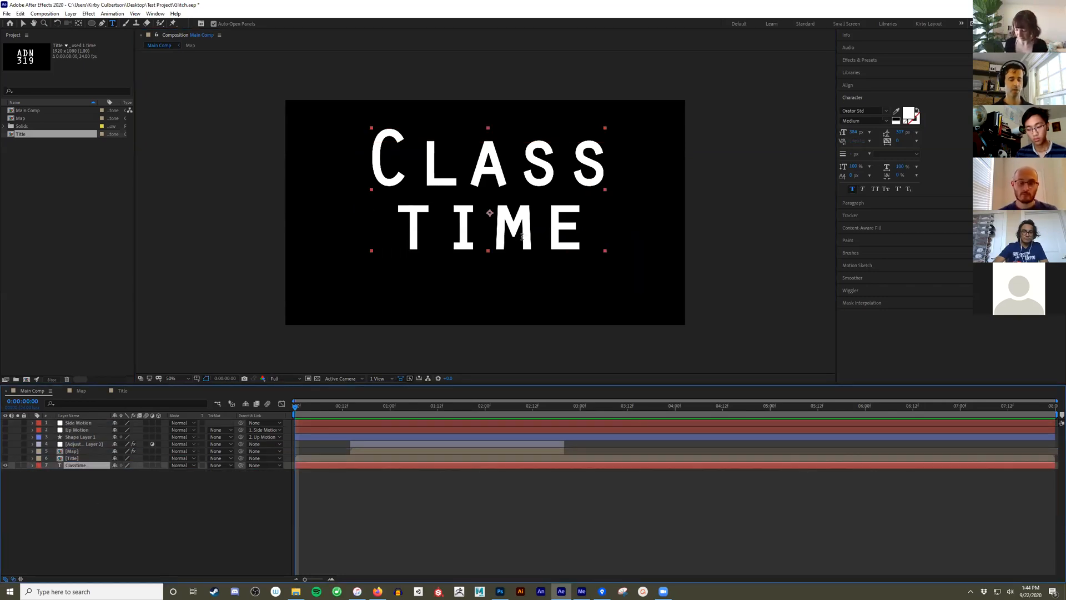
key(v)
mouse_move(526, 226)
mouse_down()
mouse_move(536, 254)
mouse_move(514, 242)
mouse_move(522, 242)
mouse_up()
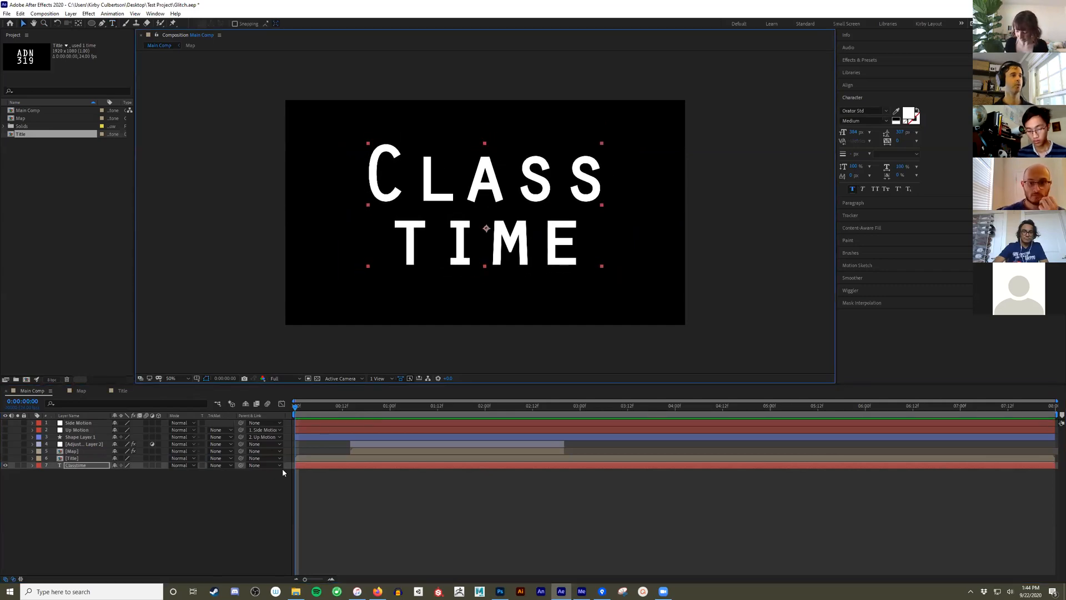
- Pre-compose the Classtime text layer into a new composition named ClassText
click(78, 465)
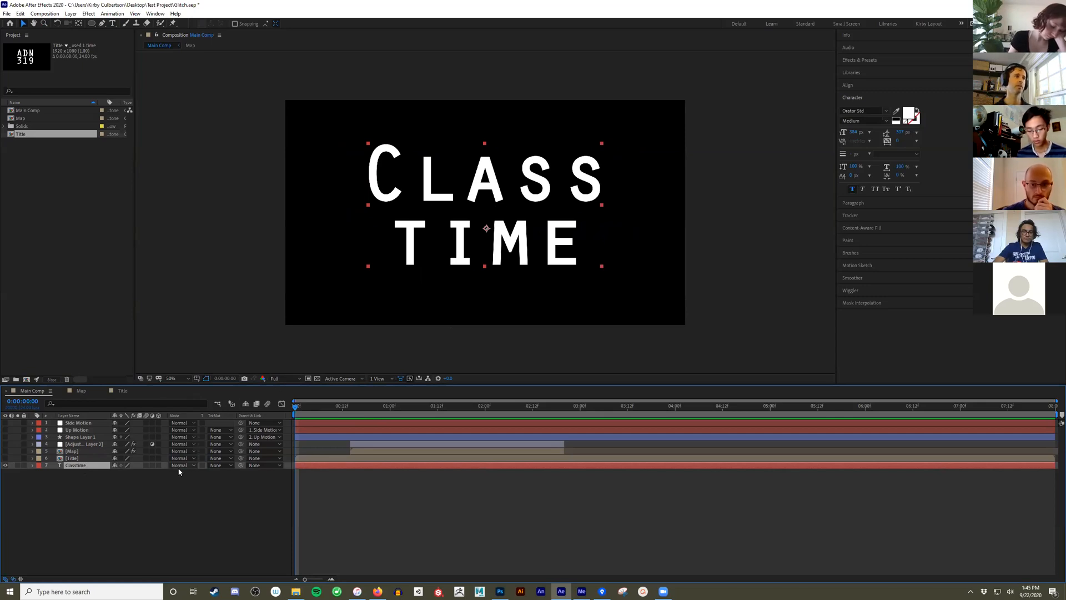
right_click(86, 468)
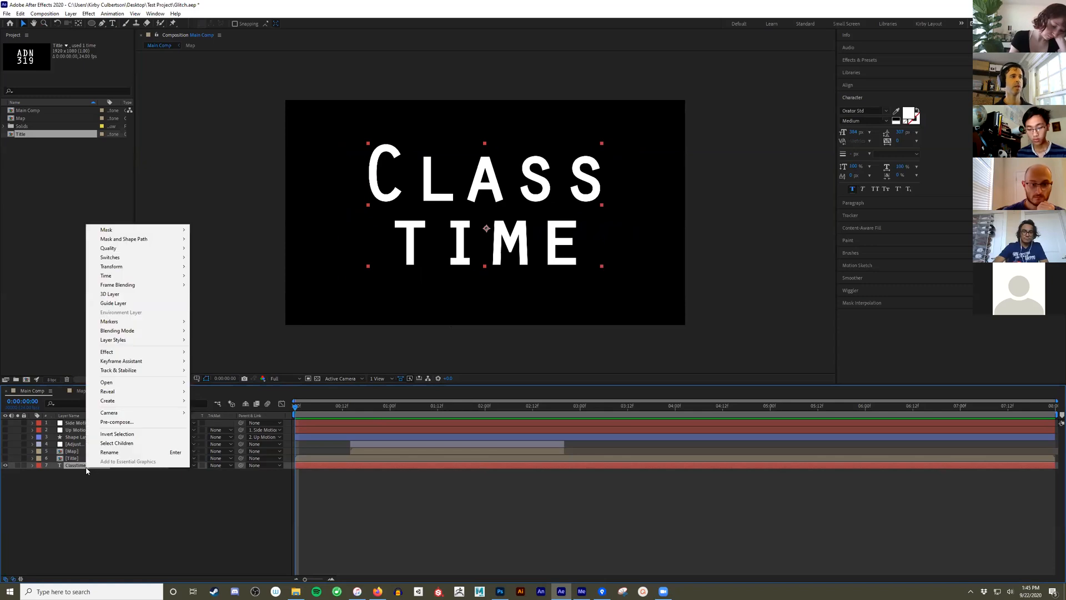
mouse_move(140, 344)
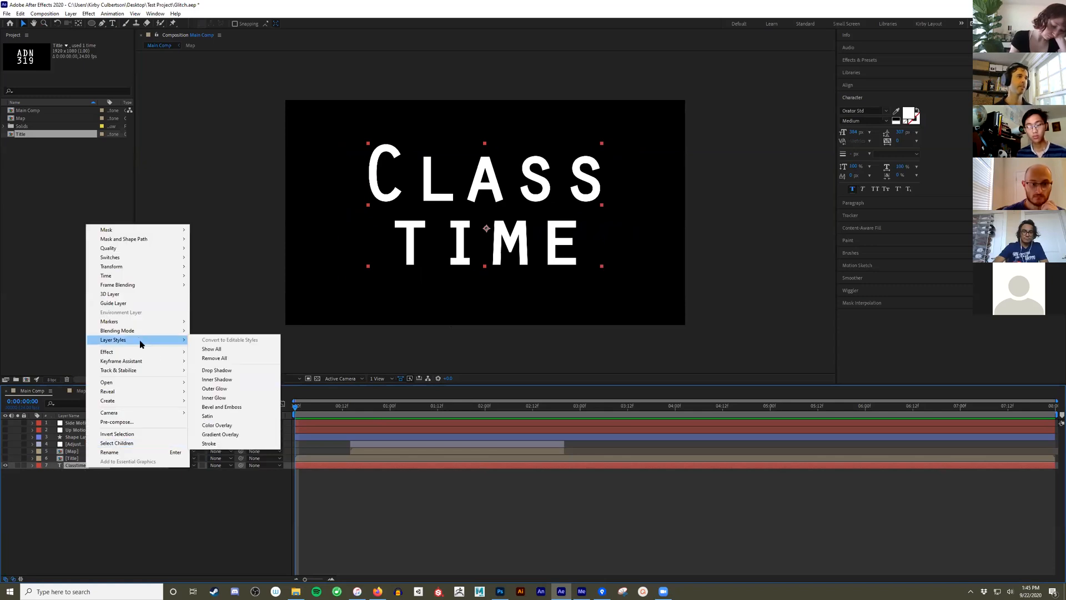
click(117, 422)
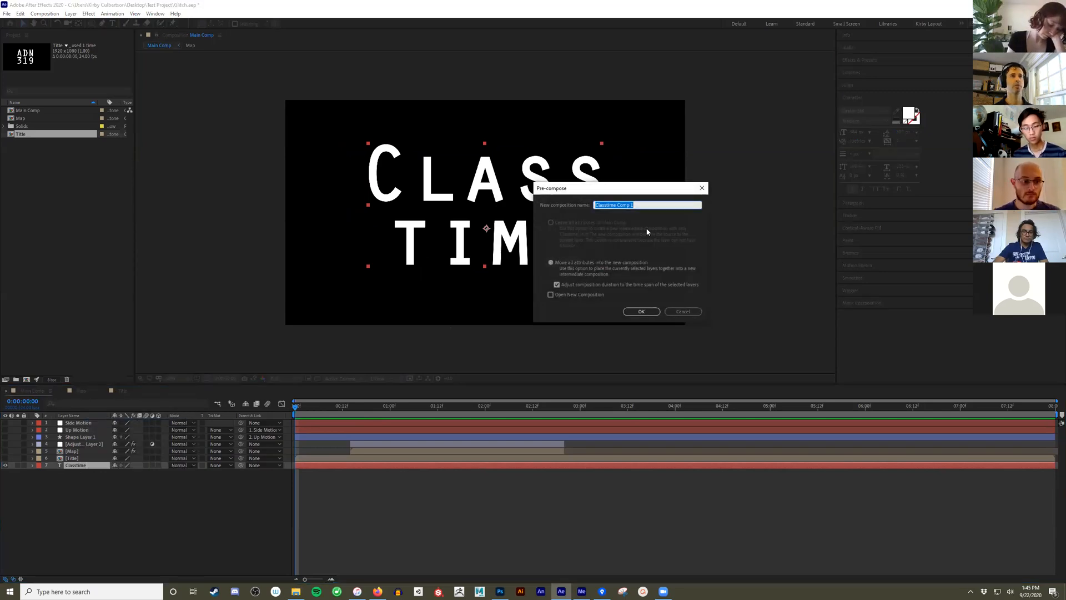
text(ClassText)
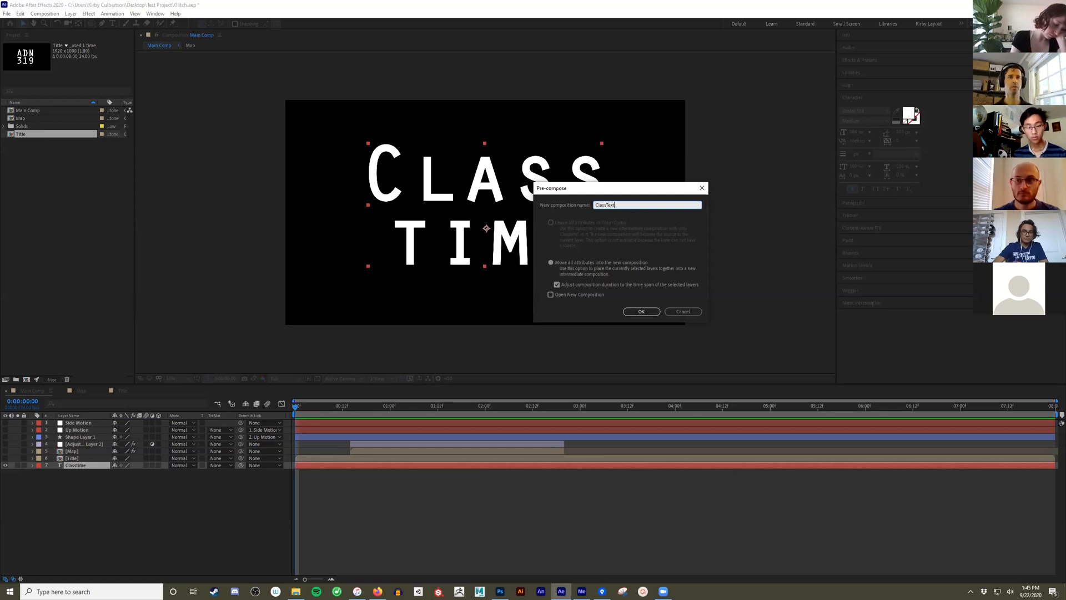
click(641, 311)
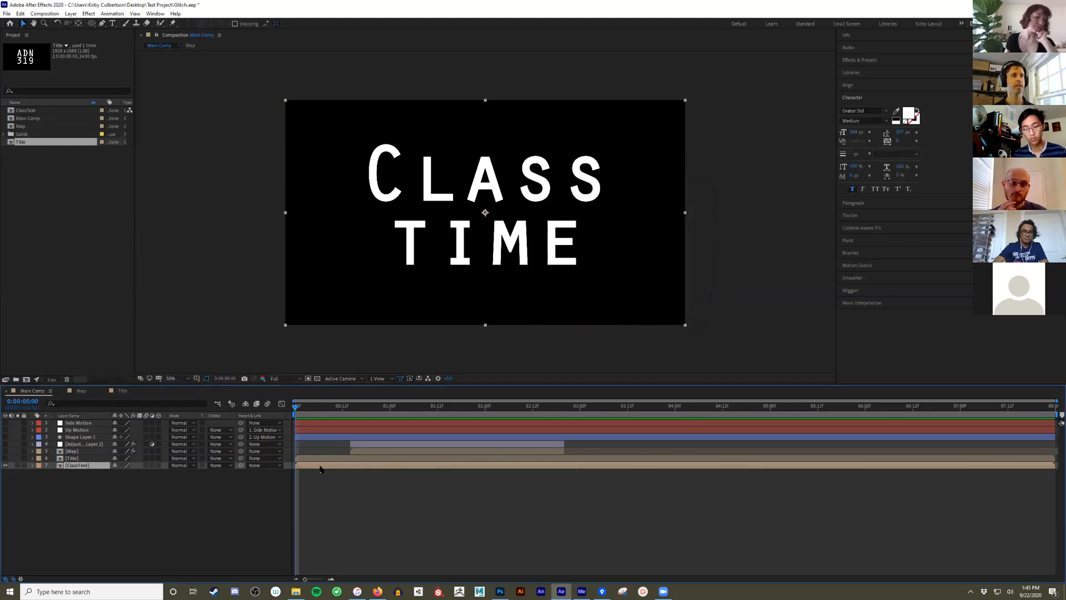
click(59, 486)
click(78, 465)
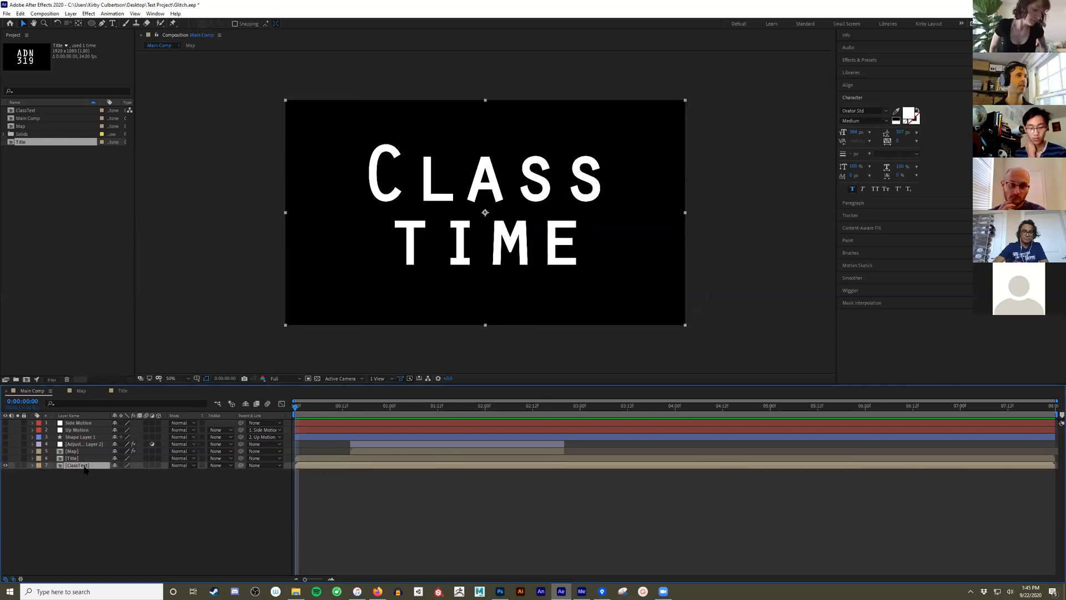
click(83, 452)
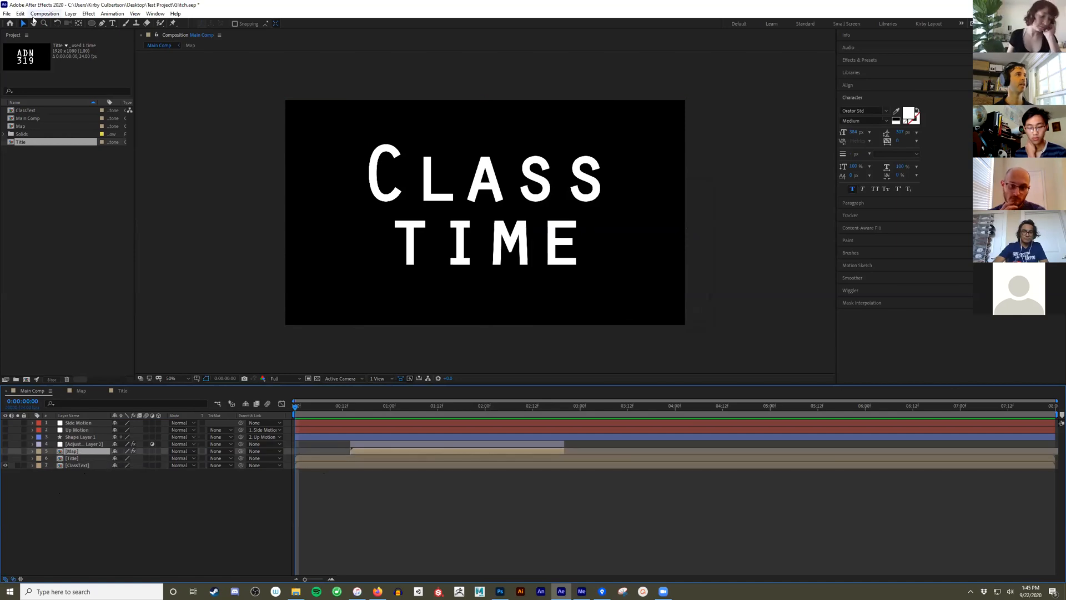
click(155, 14)
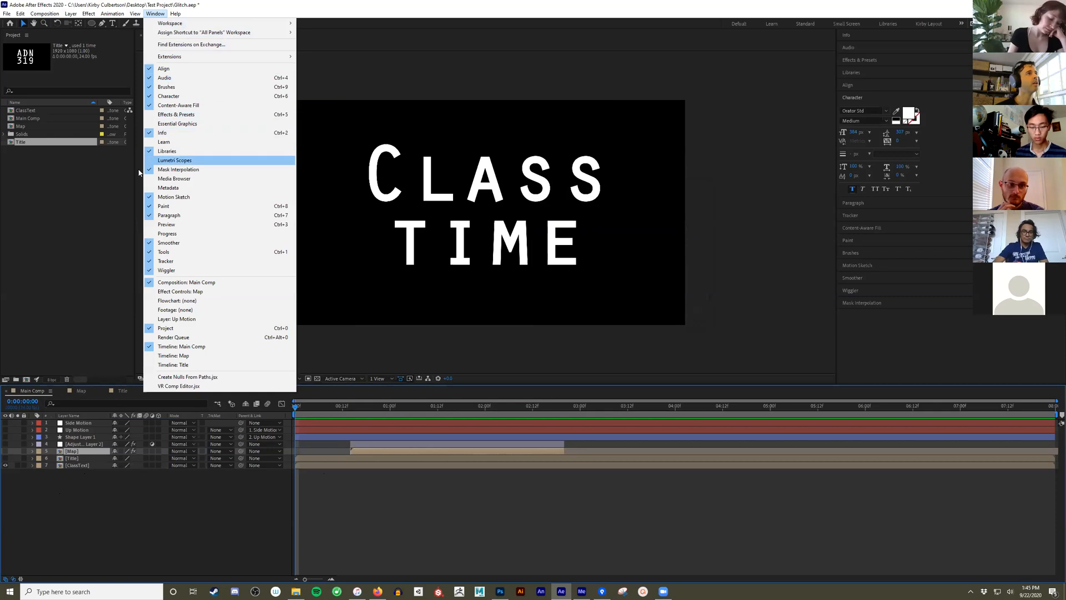
click(73, 356)
- Examine the Title layer's Transform properties, collapse them, and select the ClassText layer
click(84, 465)
click(72, 458)
click(32, 459)
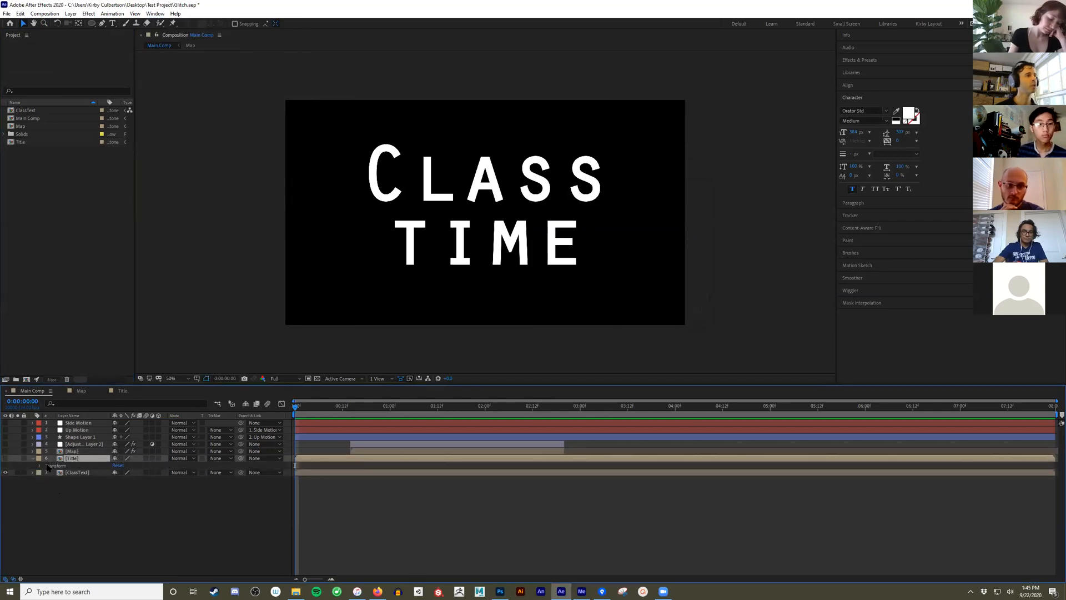
click(39, 466)
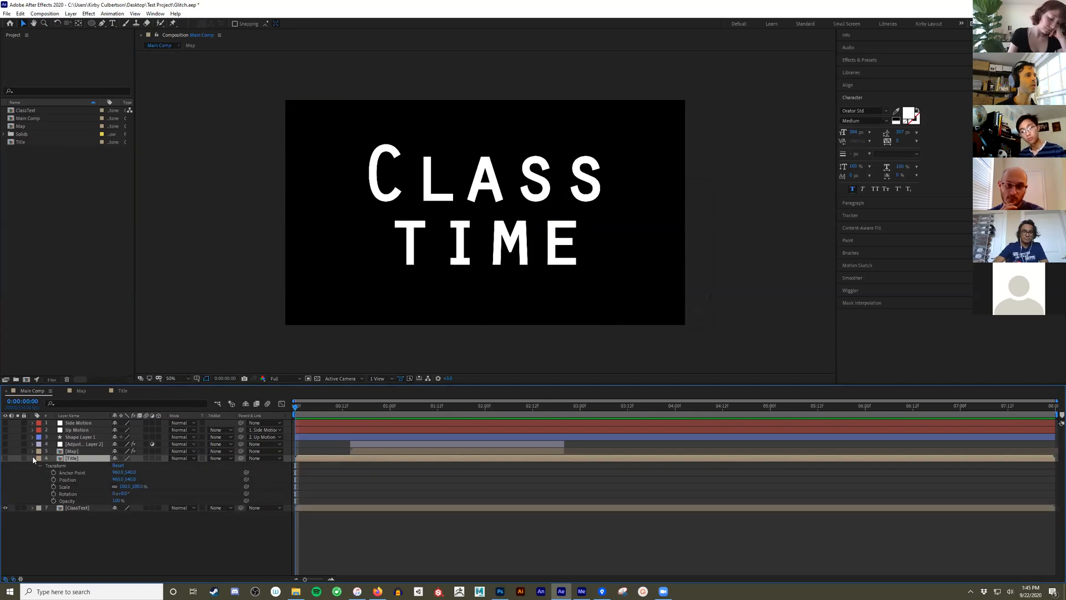
click(32, 458)
click(81, 465)
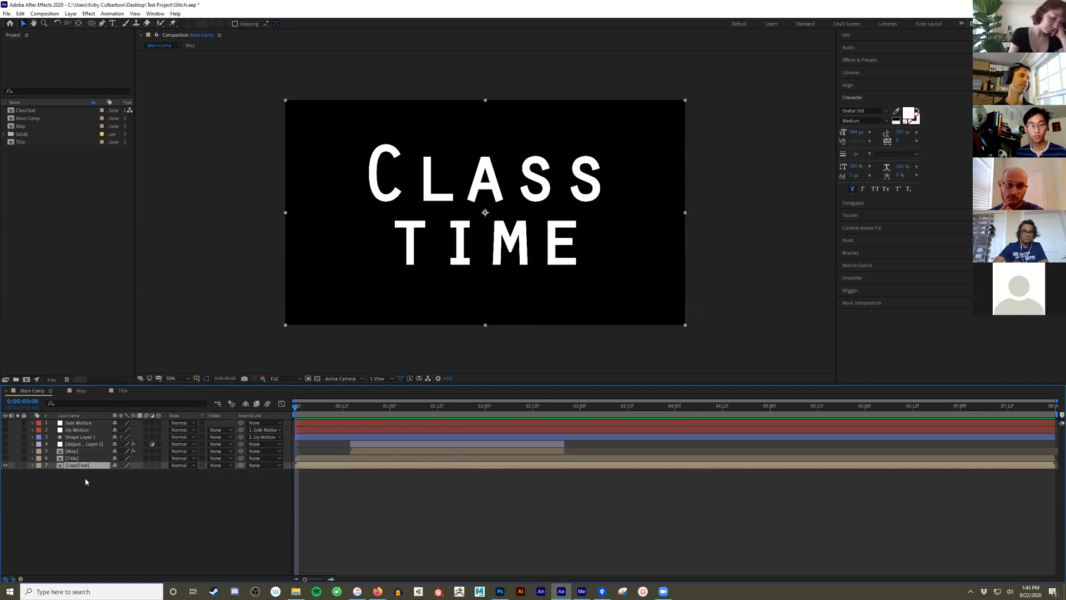
- Create a new black solid layer matched to the composition size
click(178, 504)
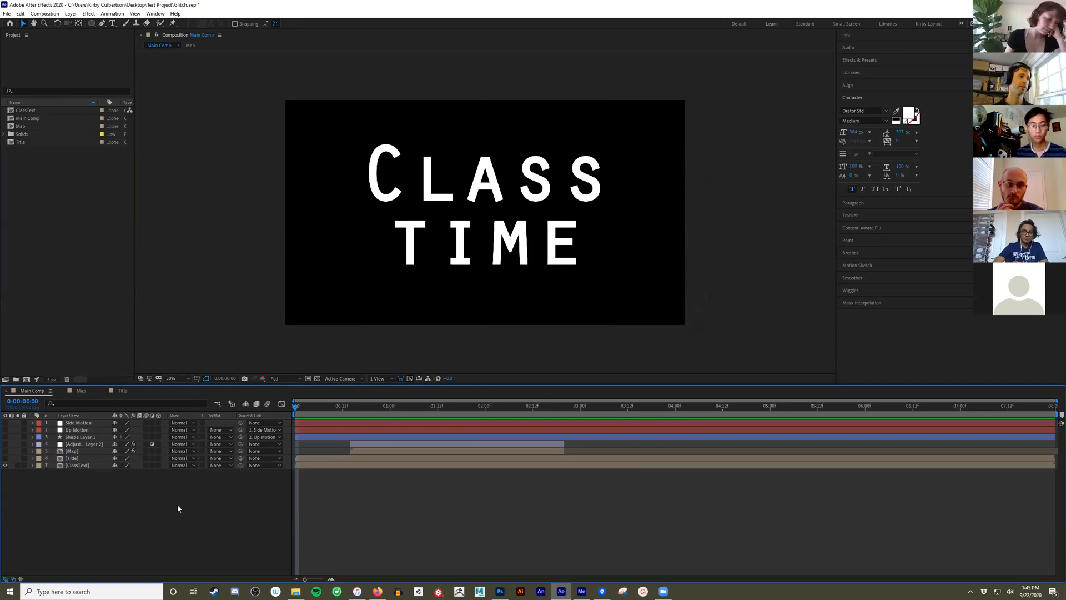
right_click(116, 503)
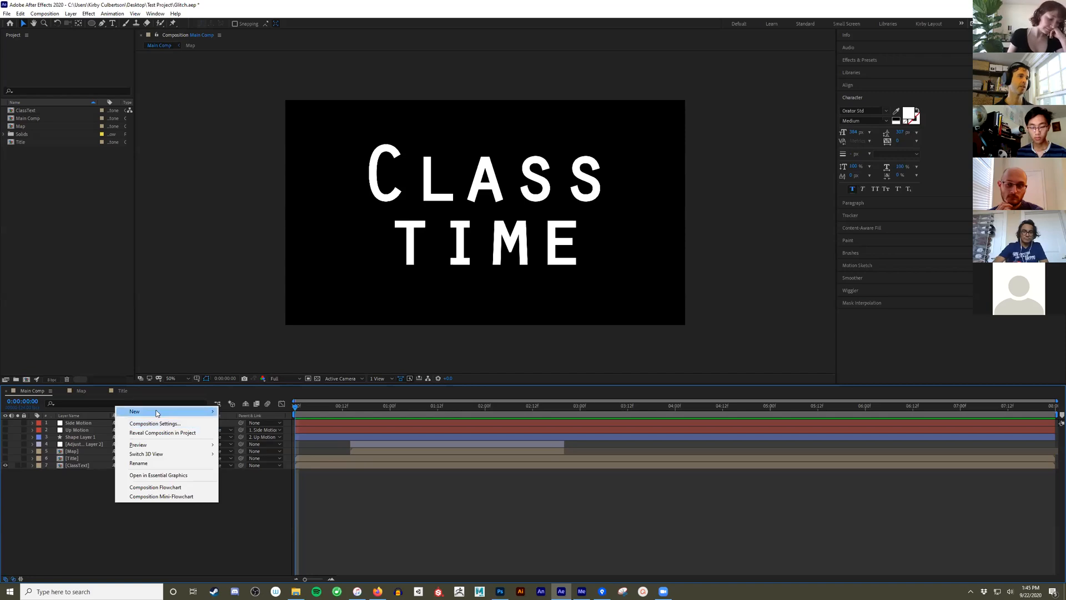
mouse_move(157, 411)
click(274, 432)
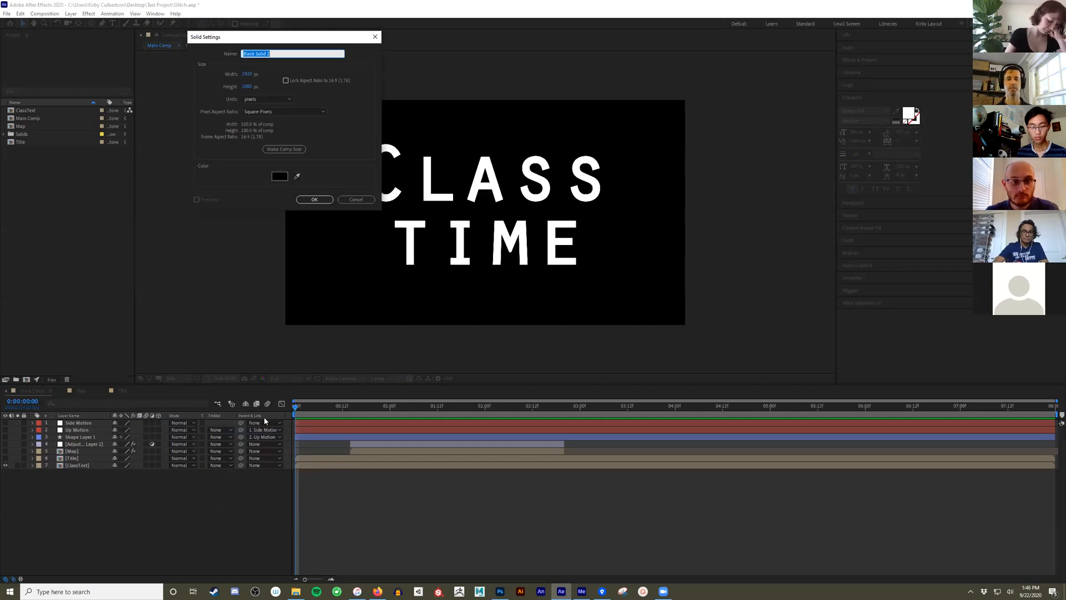
click(276, 149)
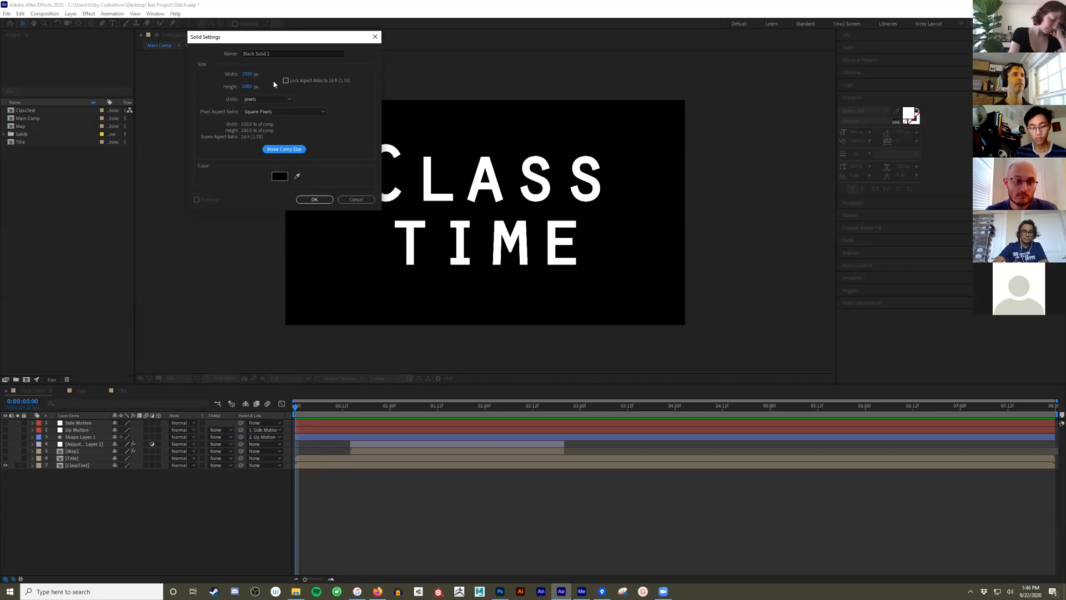
click(312, 200)
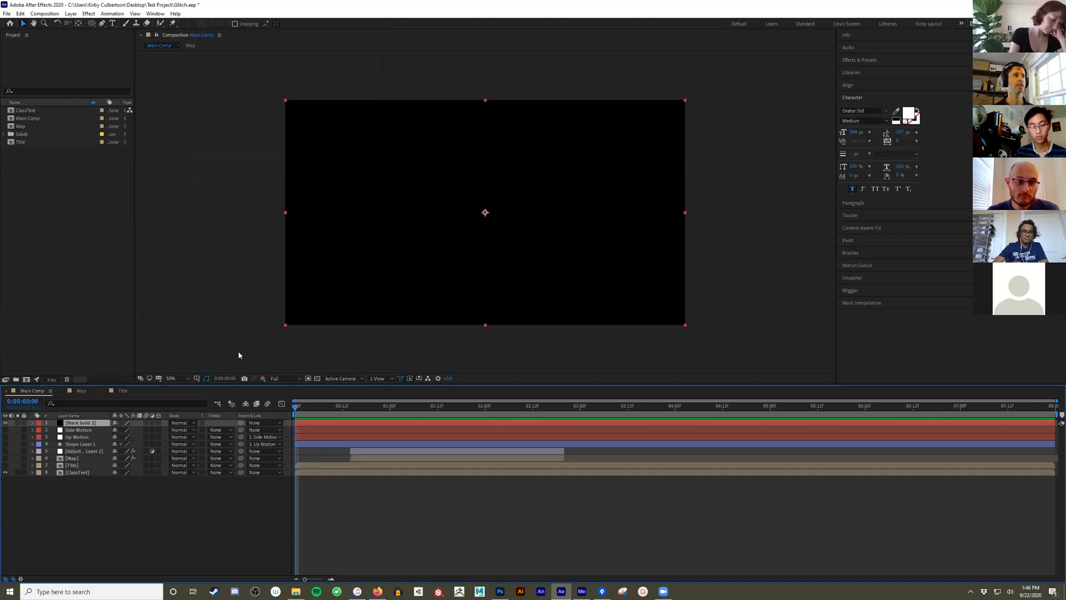
- Move the ClassText layer directly beneath the new black solid, and select the solid
mouse_move(83, 423)
mouse_down()
mouse_move(92, 469)
mouse_move(91, 422)
mouse_up()
drag(91, 473, 92, 427)
click(81, 424)
click(81, 428)
click(80, 424)
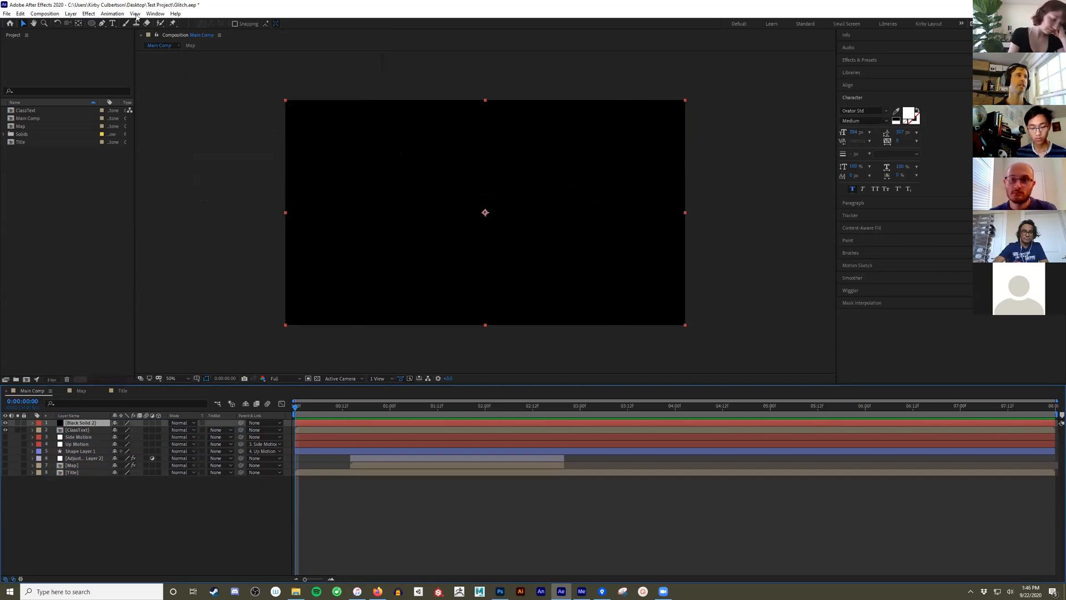
click(90, 15)
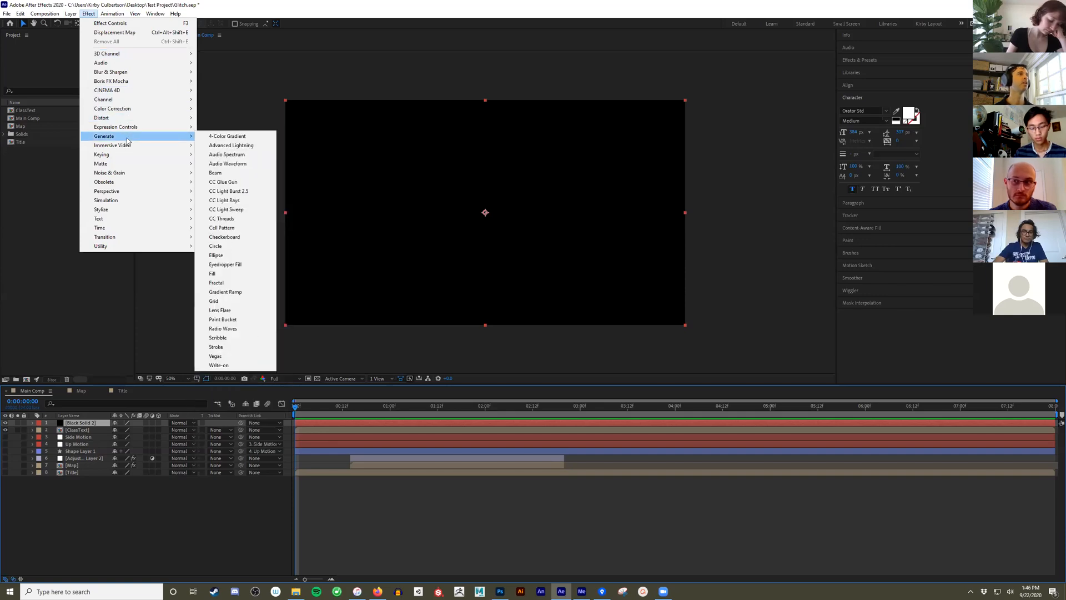
mouse_move(130, 109)
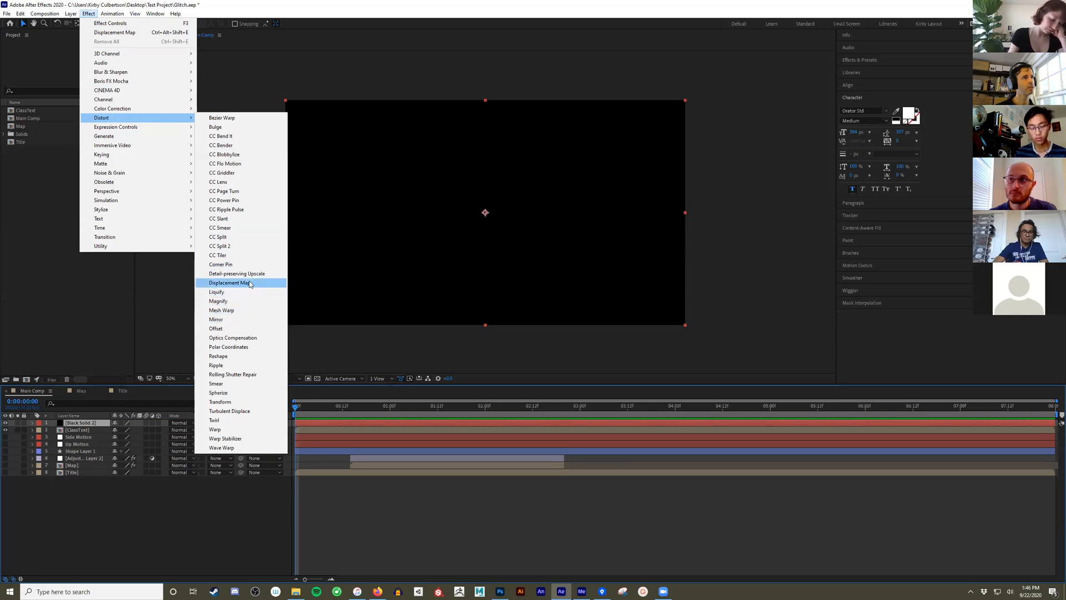
click(72, 291)
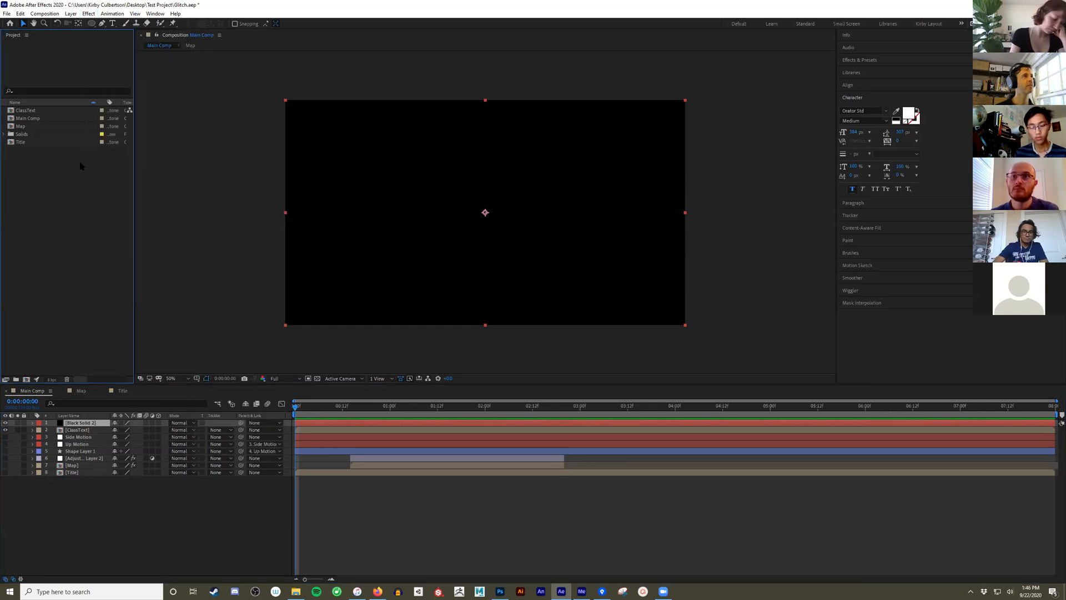
click(89, 14)
click(82, 425)
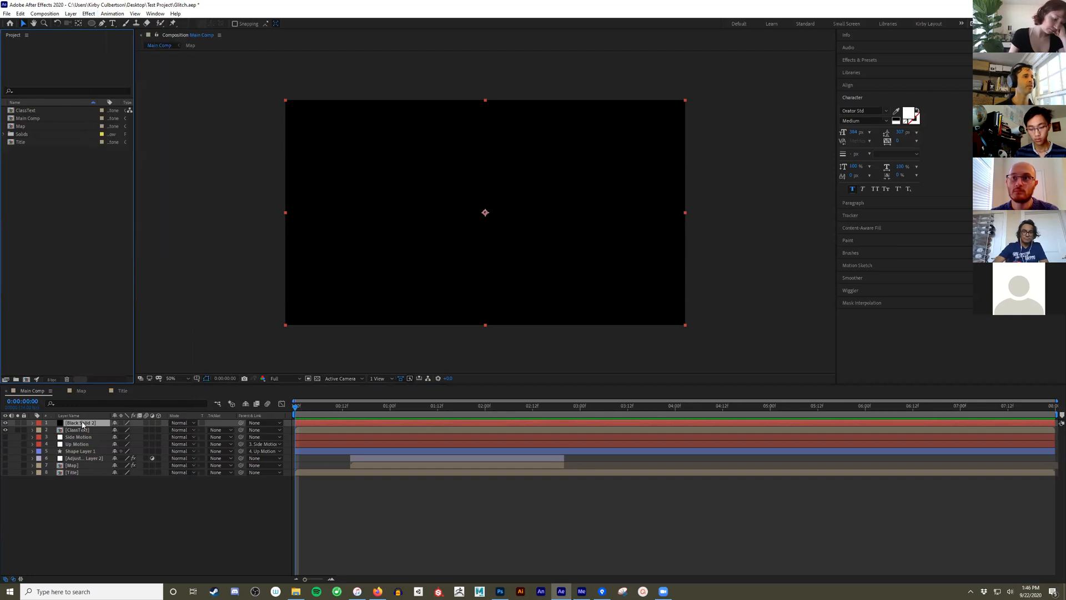
click(81, 15)
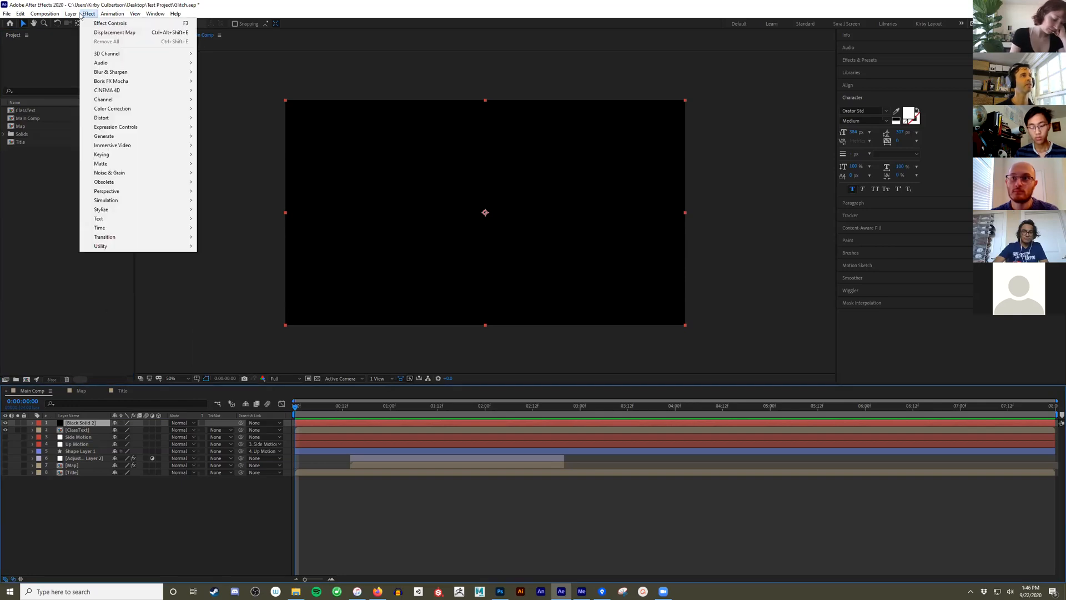
- Find Fractal Noise among the effects by searching for noise, and apply it to the Black Solid 2 layer
click(887, 60)
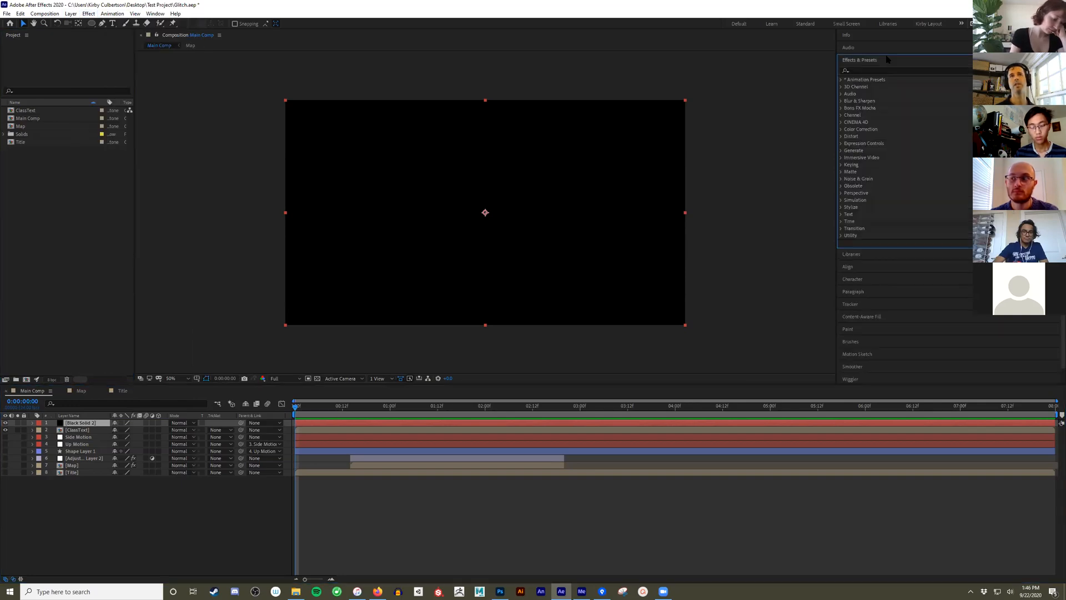
click(899, 71)
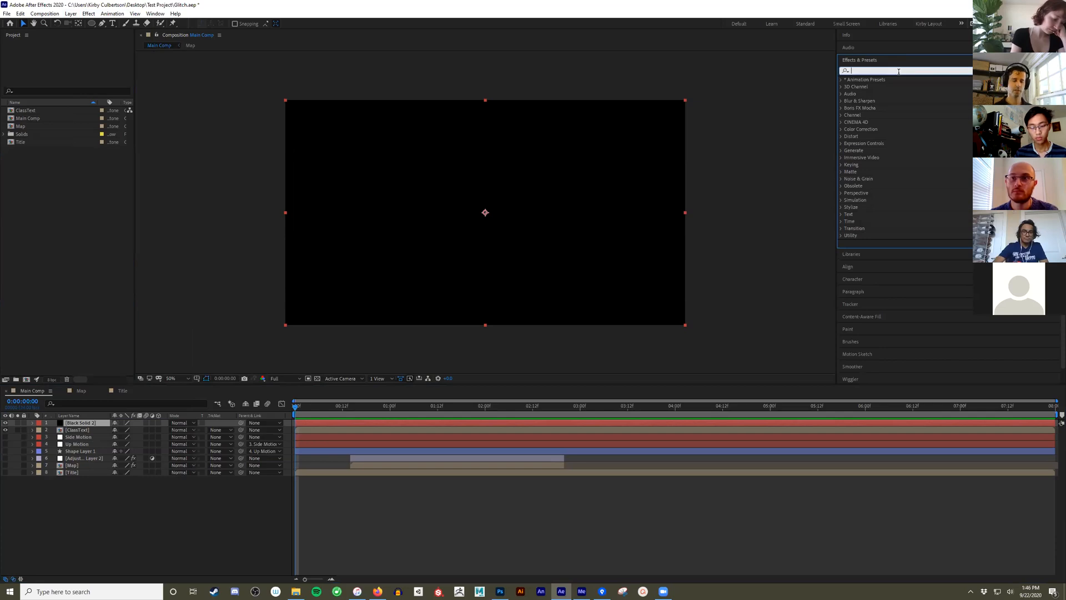
text(noise)
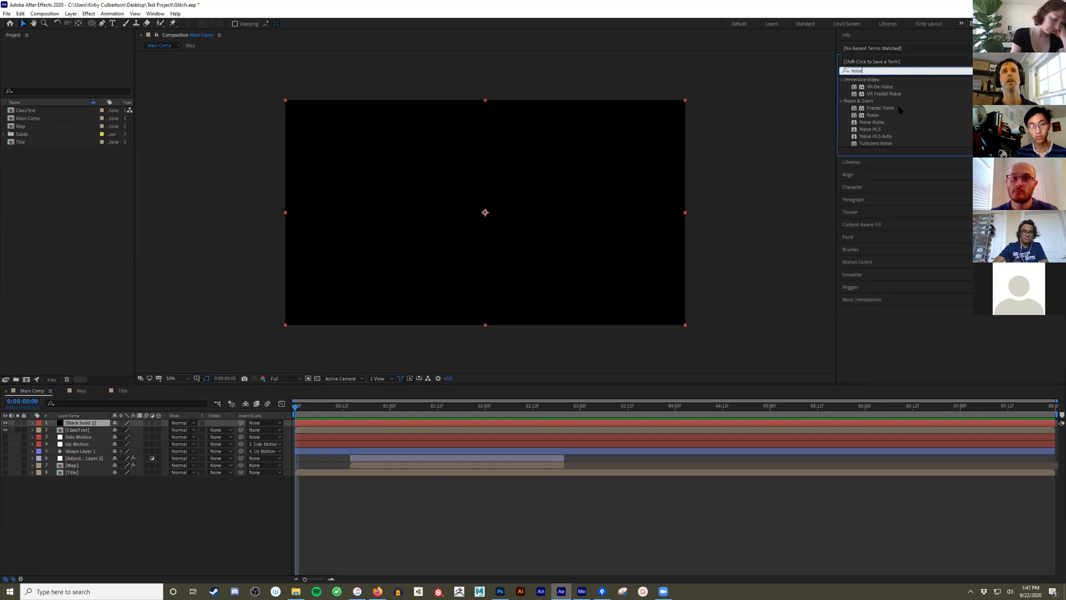
drag(894, 108, 89, 422)
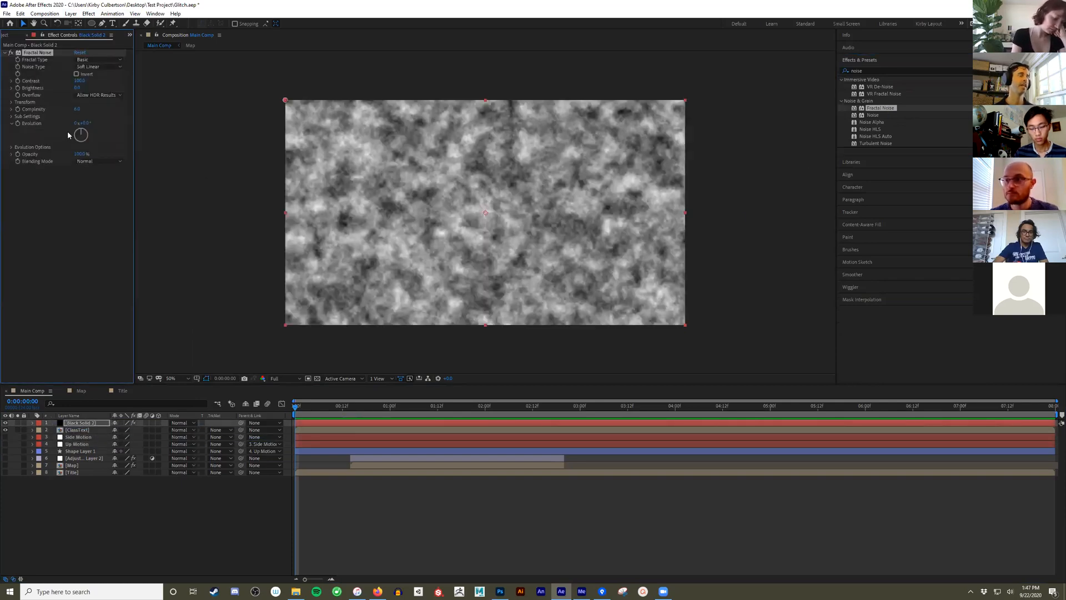
- Set the Fractal Noise effect's Fractal Type to Max and its Noise Type to Block
click(93, 60)
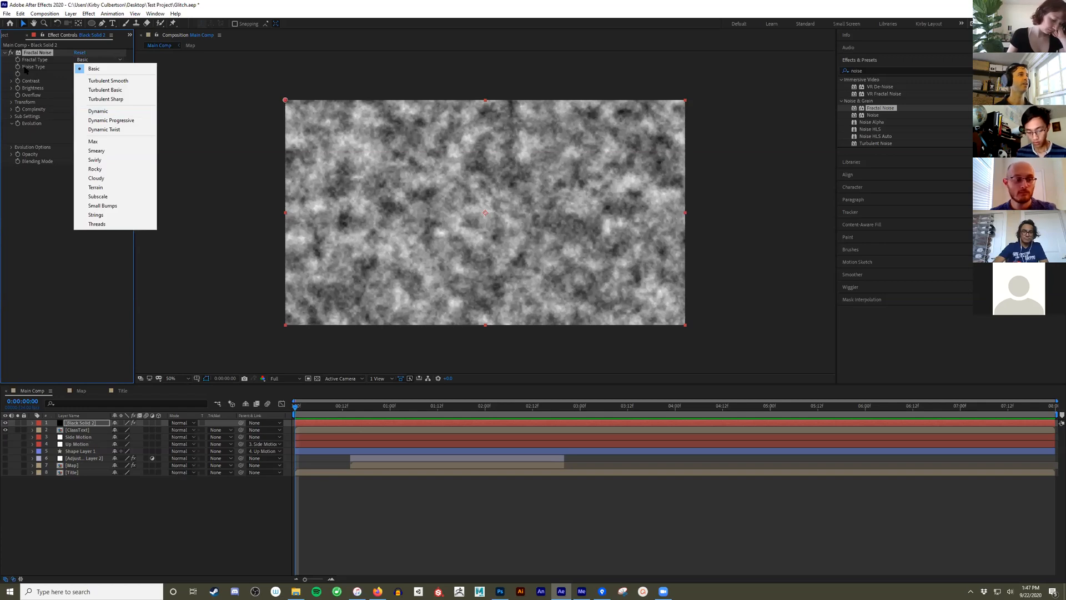
click(93, 142)
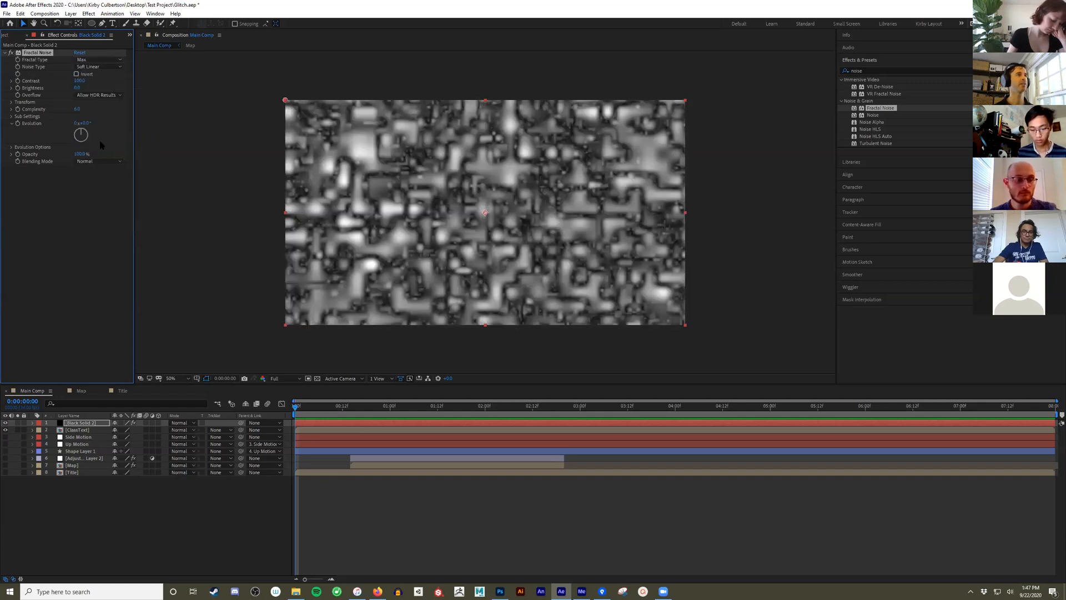
click(108, 67)
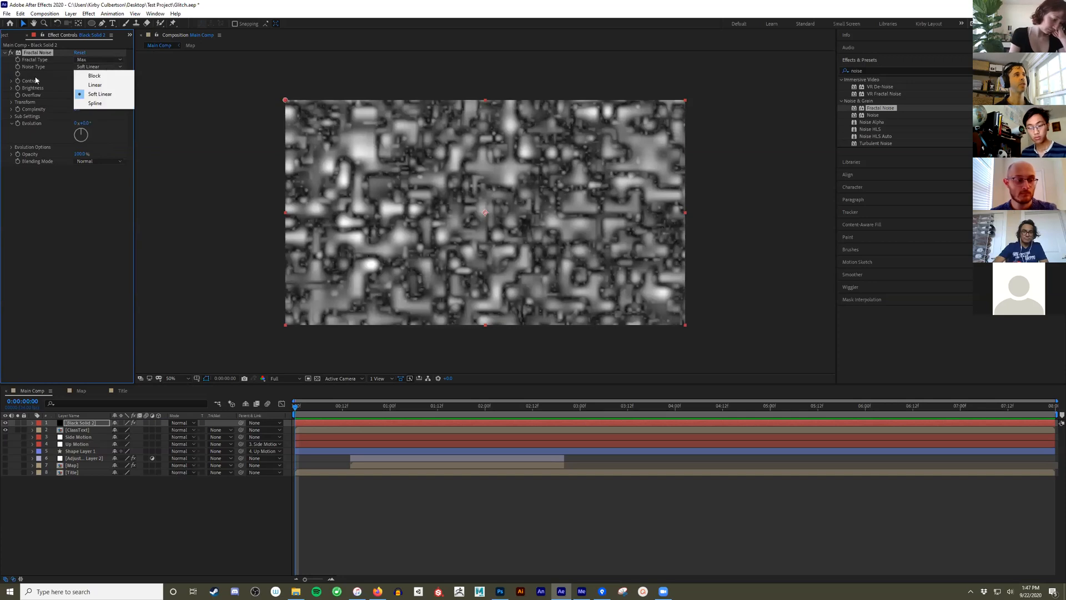
click(111, 76)
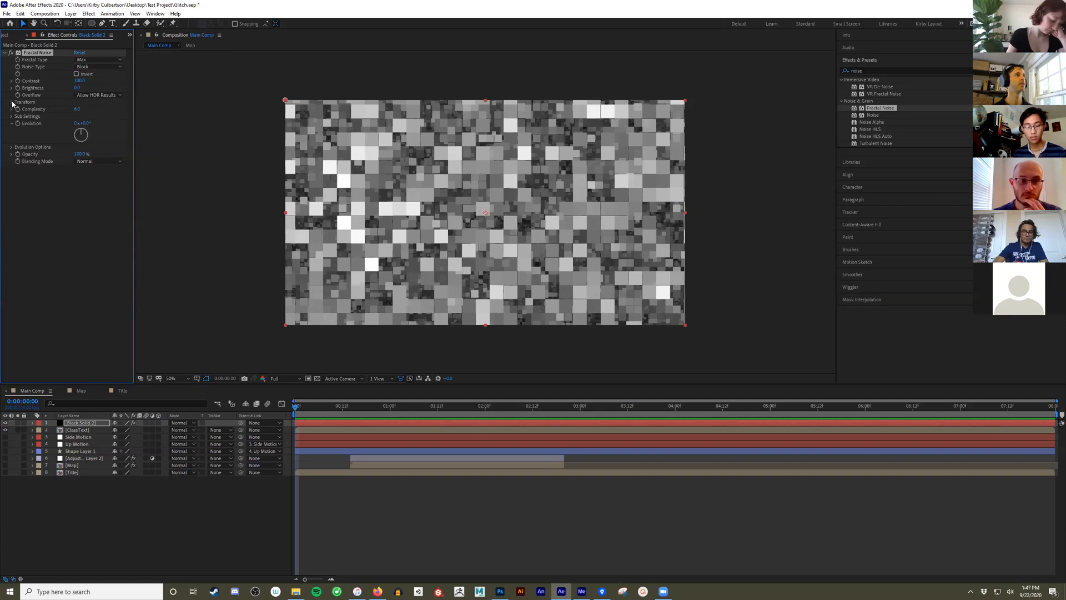
- Turn off Uniform Scaling for the fractal noise and raise Scale Width until the blocks stretch into long horizontal bars
click(11, 102)
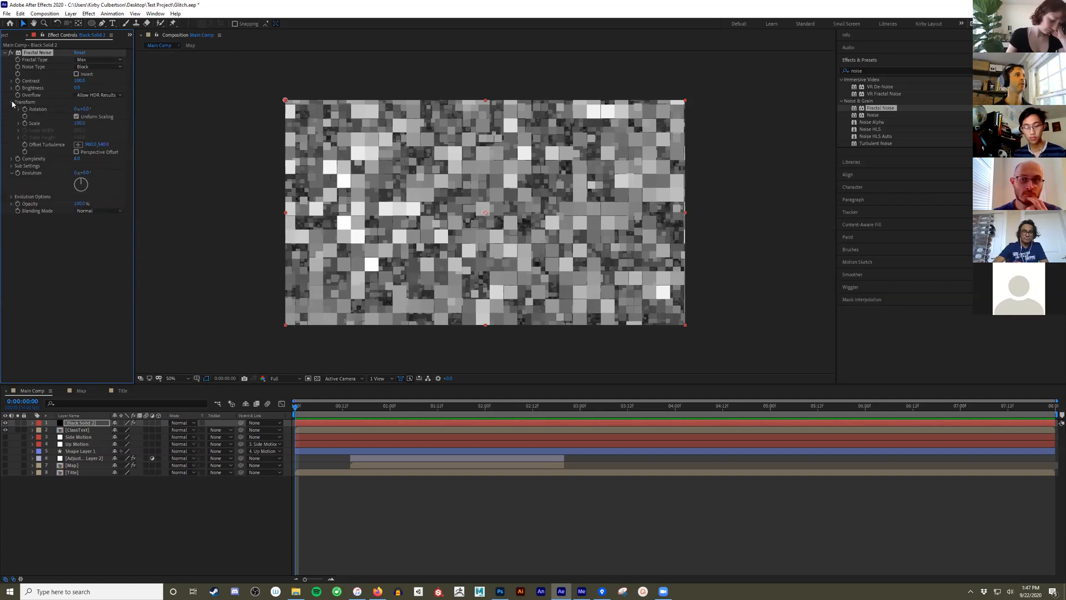
click(77, 117)
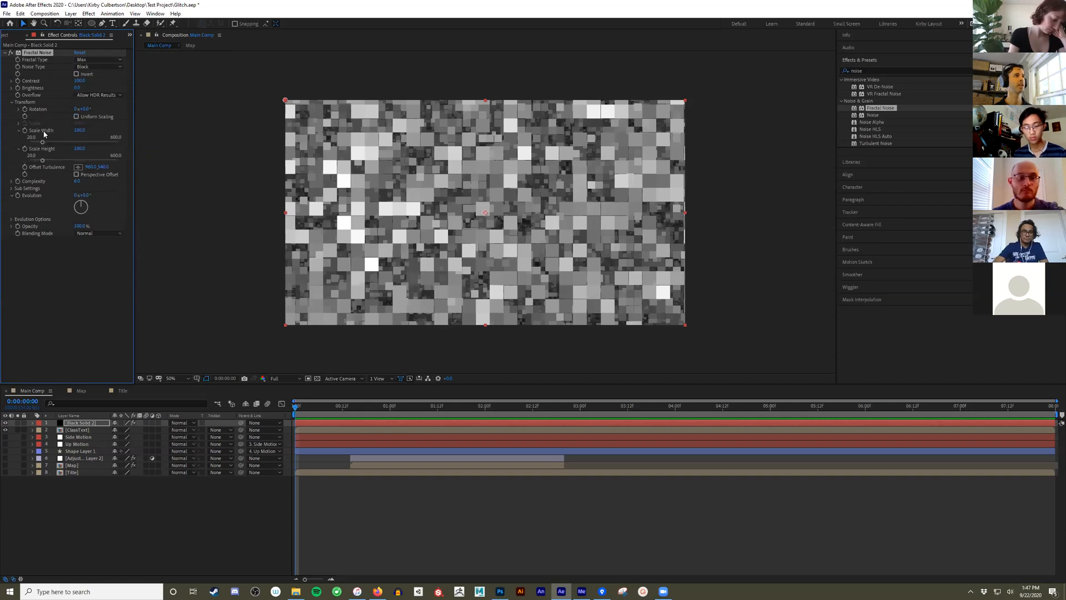
drag(77, 131, 293, 131)
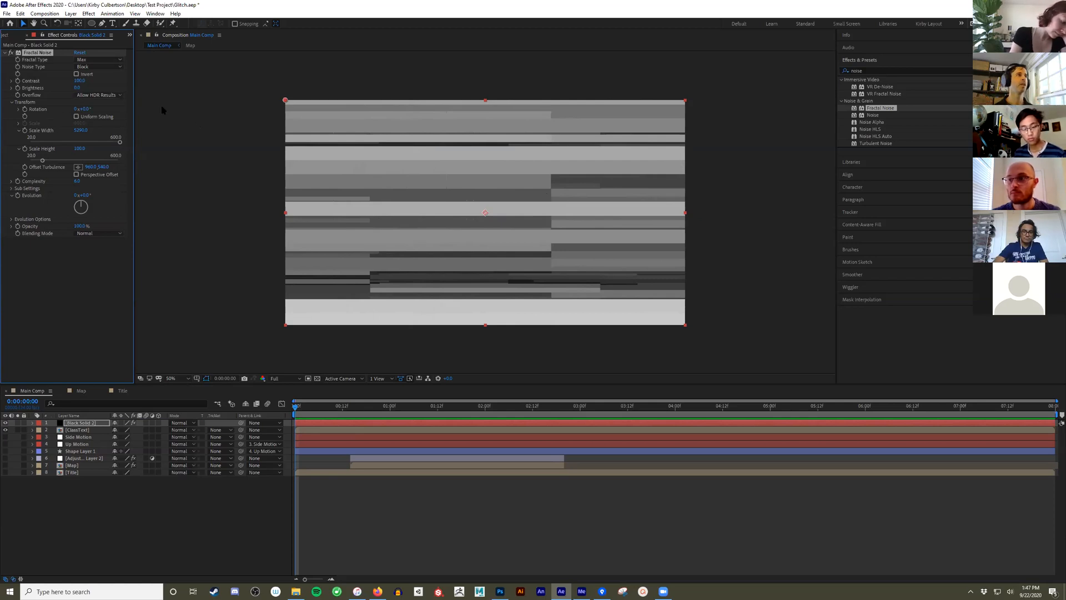
- Raise the fractal noise Contrast to about 326 and lower Brightness until most of the bars turn black
drag(79, 81, 157, 81)
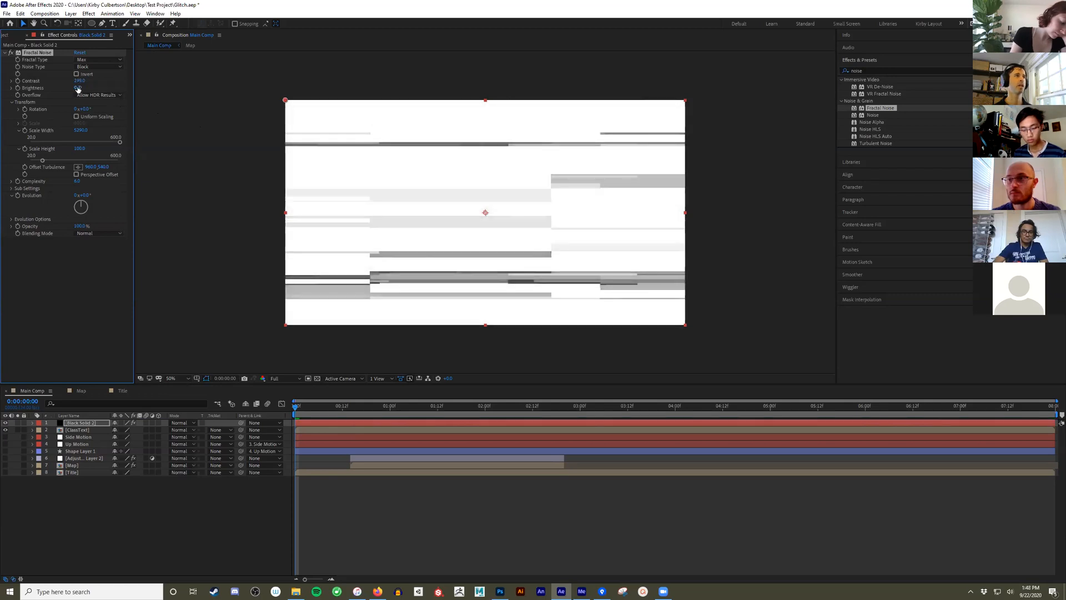
drag(78, 88, 17, 92)
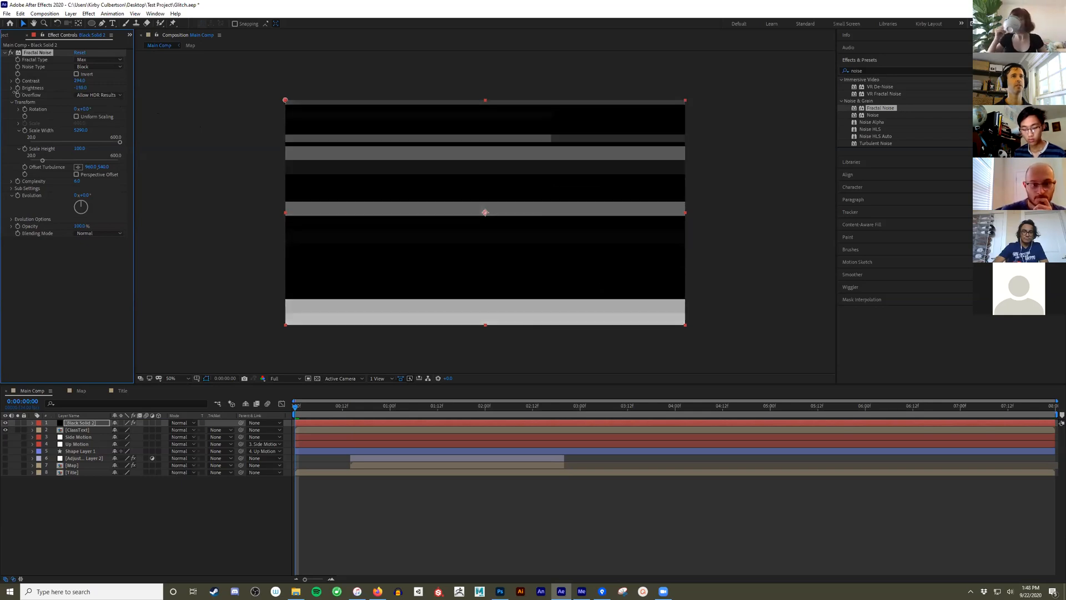
drag(81, 81, 106, 81)
drag(80, 89, 68, 88)
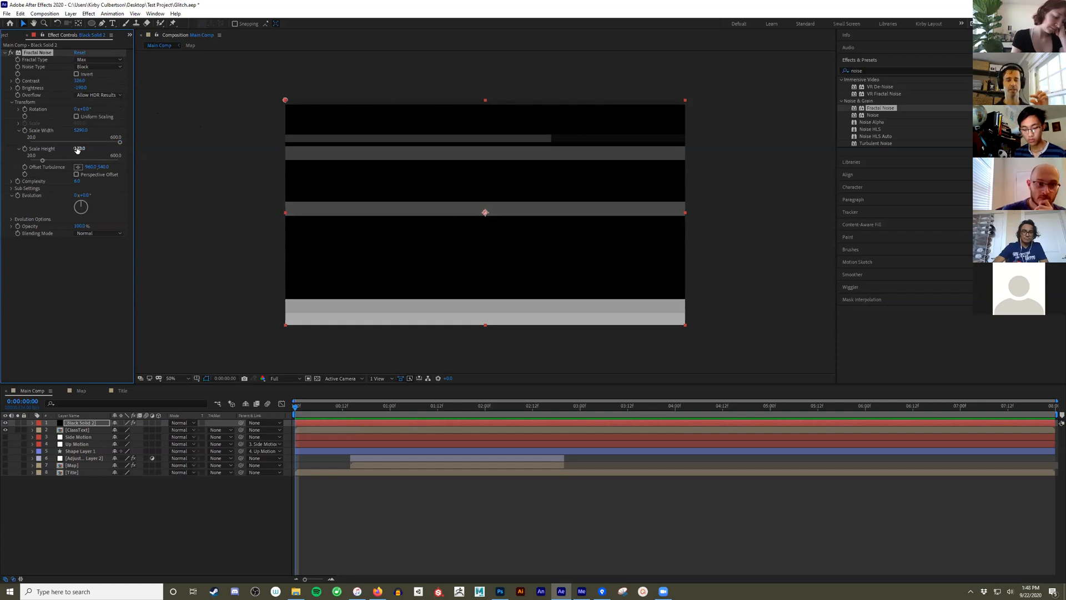
- Reduce the fractal noise Scale Height to about 61 and lower Brightness slightly to about -200
drag(78, 149, 62, 149)
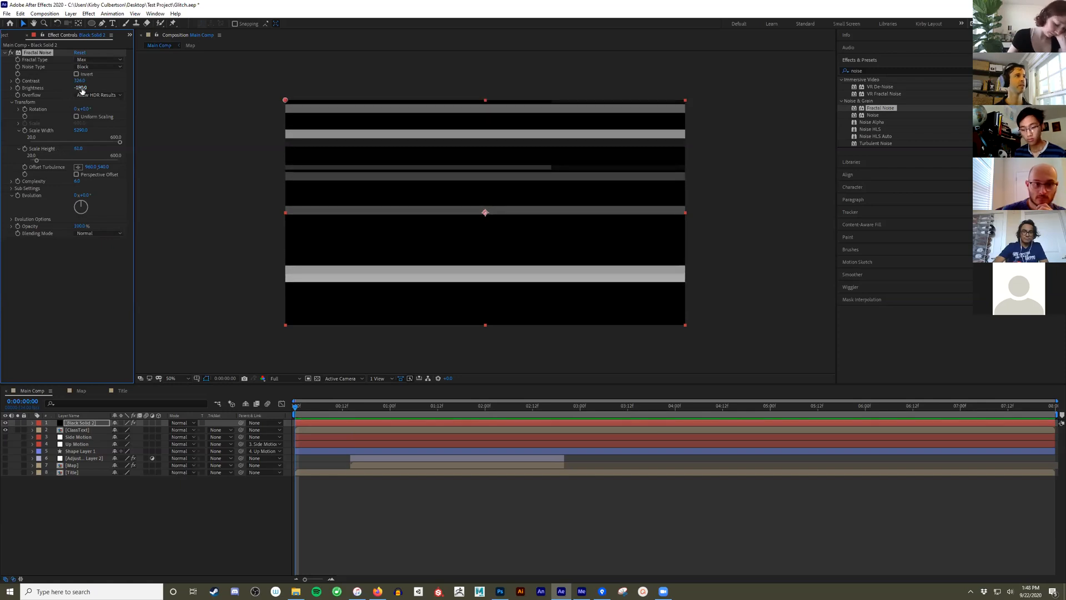
drag(81, 88, 74, 89)
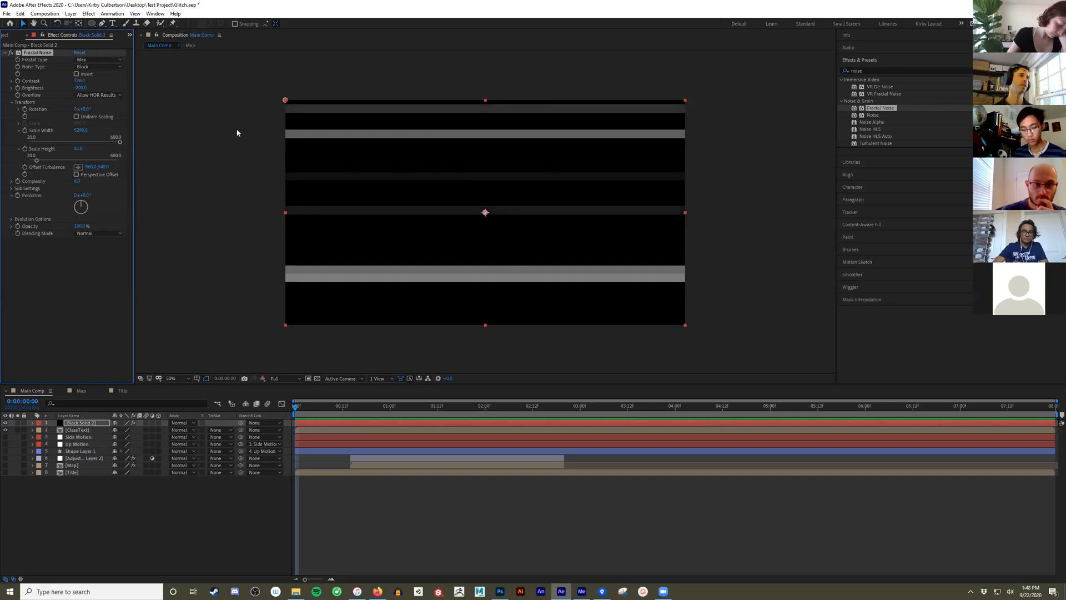
- Expand the fractal noise Evolution Options, try out different Random Seed values, and reset Random Seed to 0
click(11, 219)
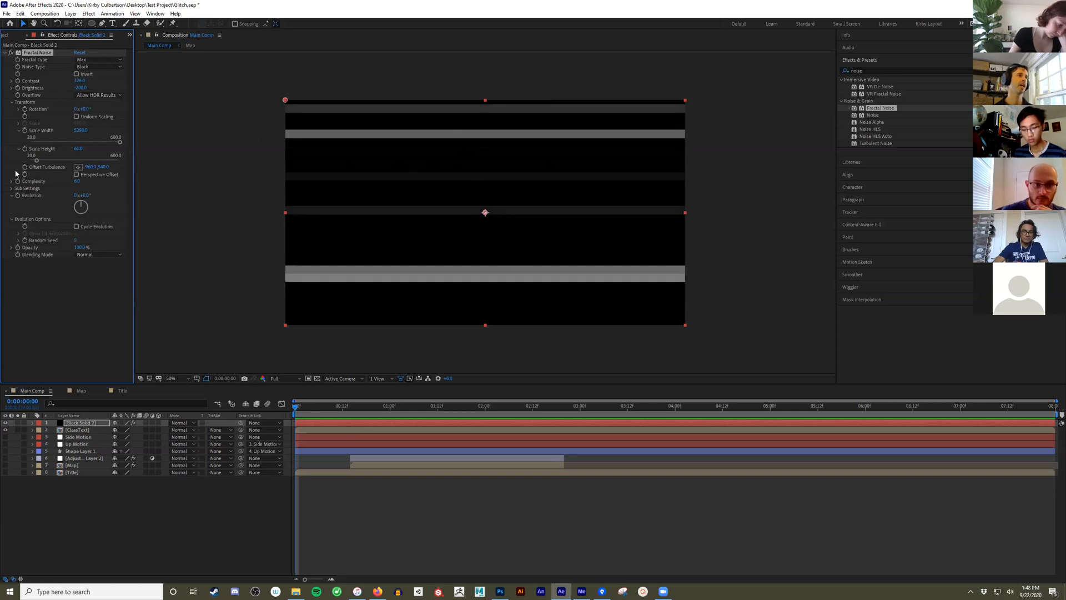
click(10, 102)
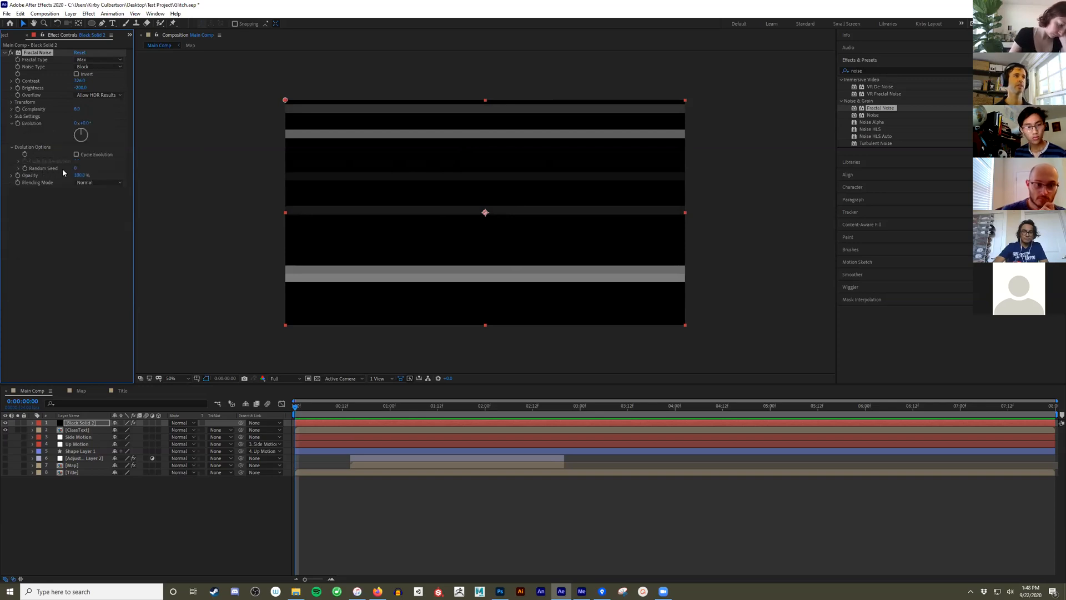
drag(75, 170, 83, 166)
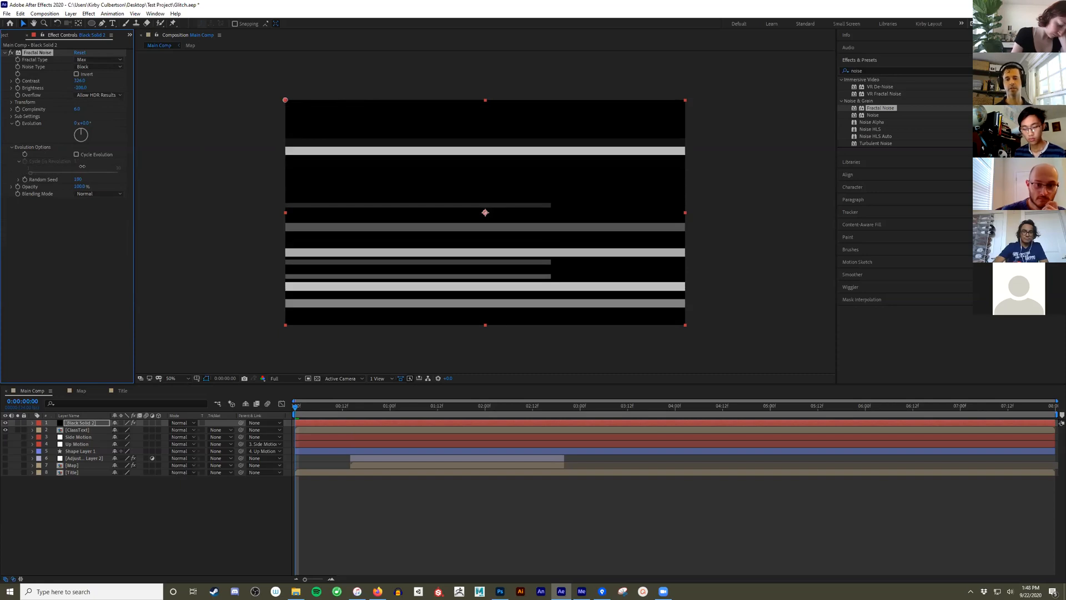
drag(82, 166, 83, 167)
click(80, 179)
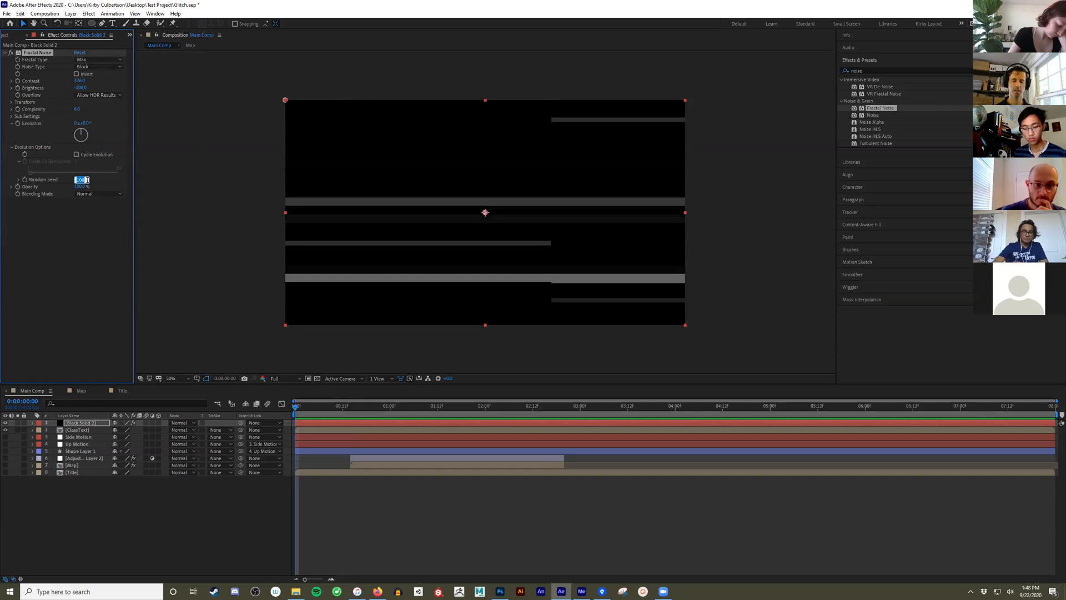
text(0)
key(Return)
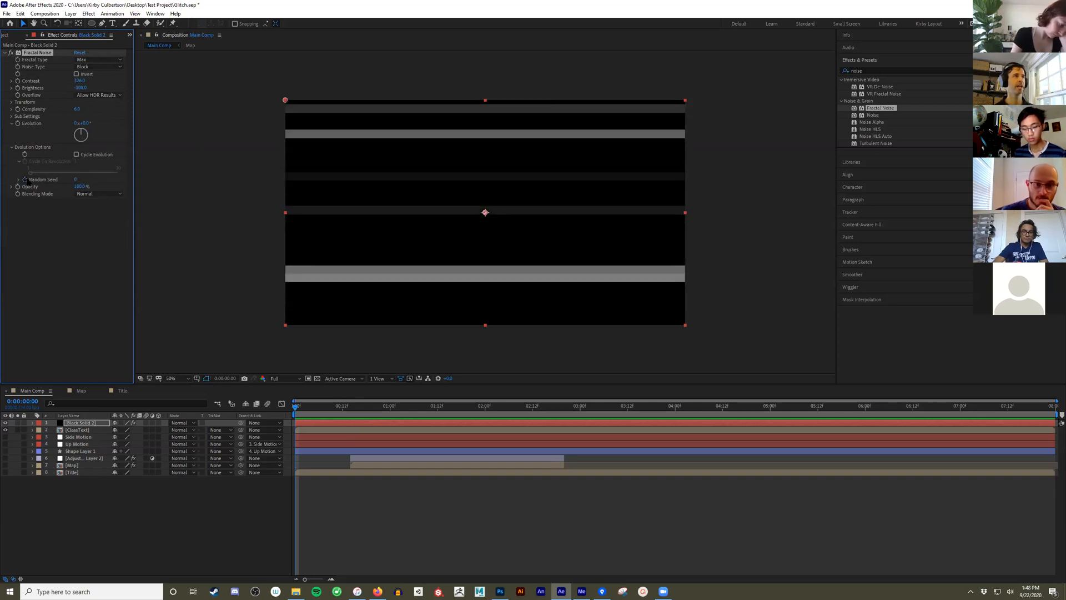
- Keyframe the fractal noise Random Seed from 0 at the start of the composition to 20 at 0:00:04:00
drag(298, 409, 675, 410)
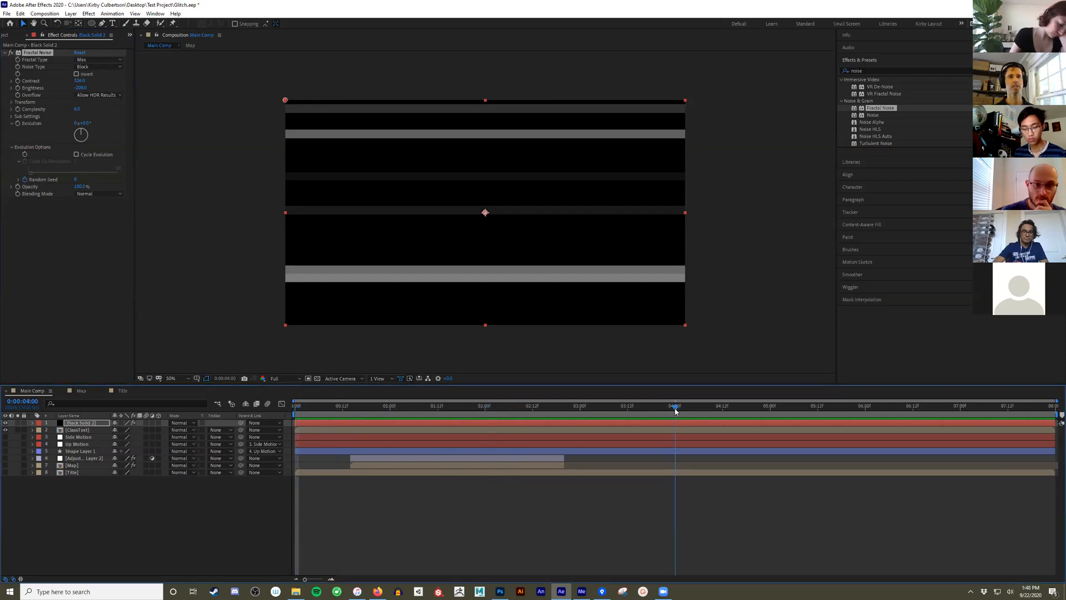
click(76, 179)
text(20)
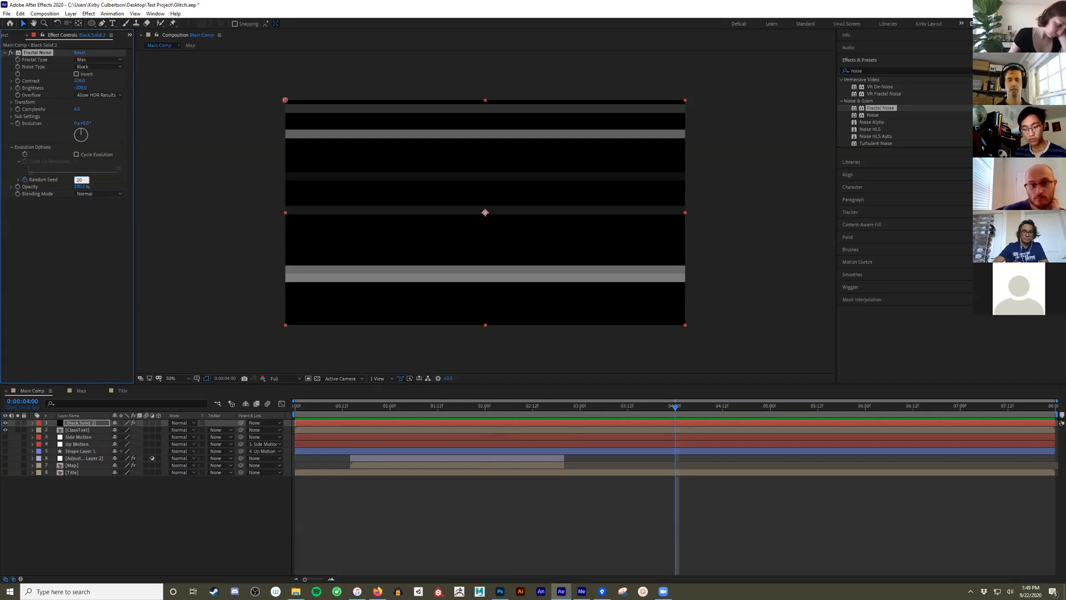
key(Return)
- Play the composition from near its start to preview the changing noise bars
click(298, 406)
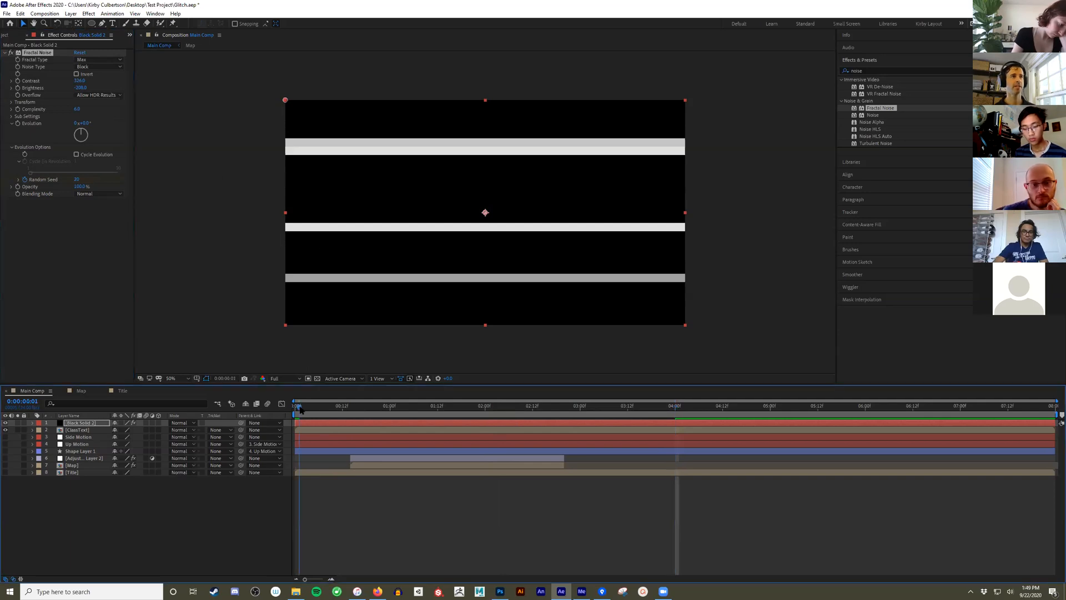
key(space)
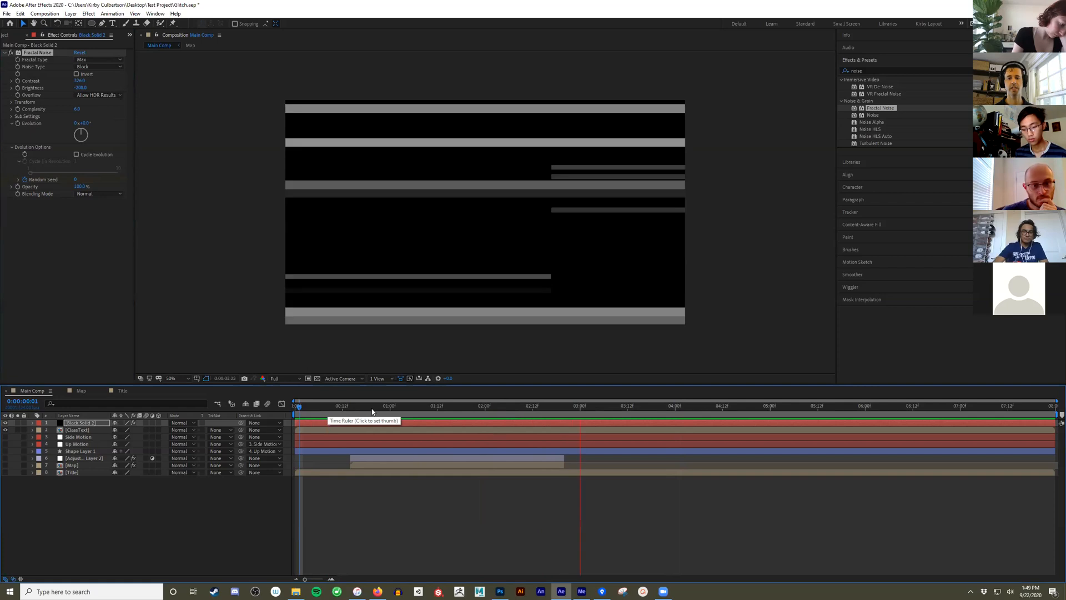
key(space)
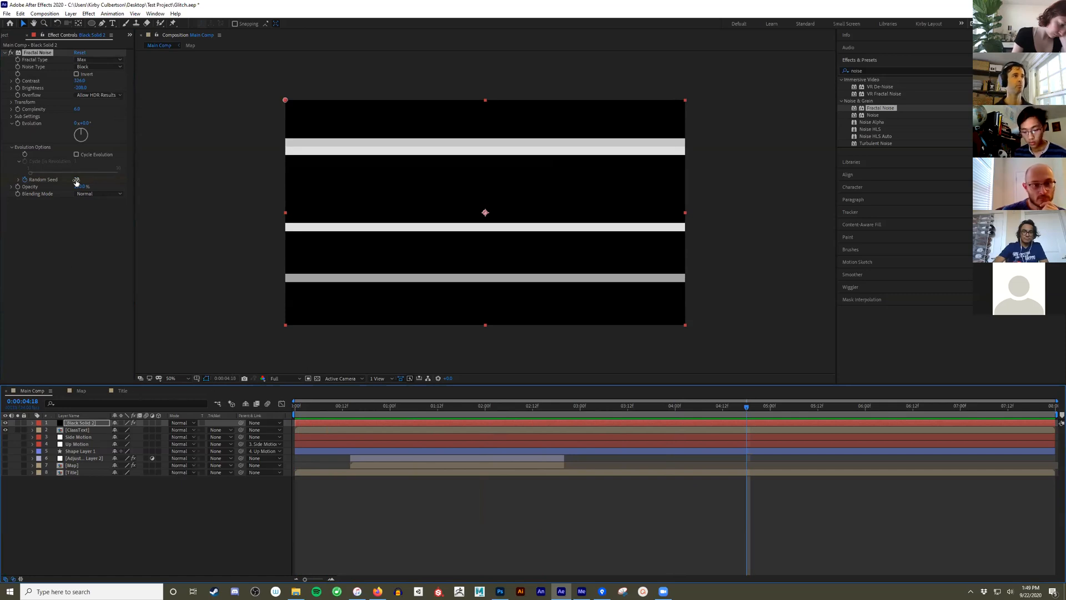
- Reveal the black solid's keyframes and change the Random Seed keyframe at 0:00:04:00 to 100
click(77, 430)
click(76, 424)
key(u)
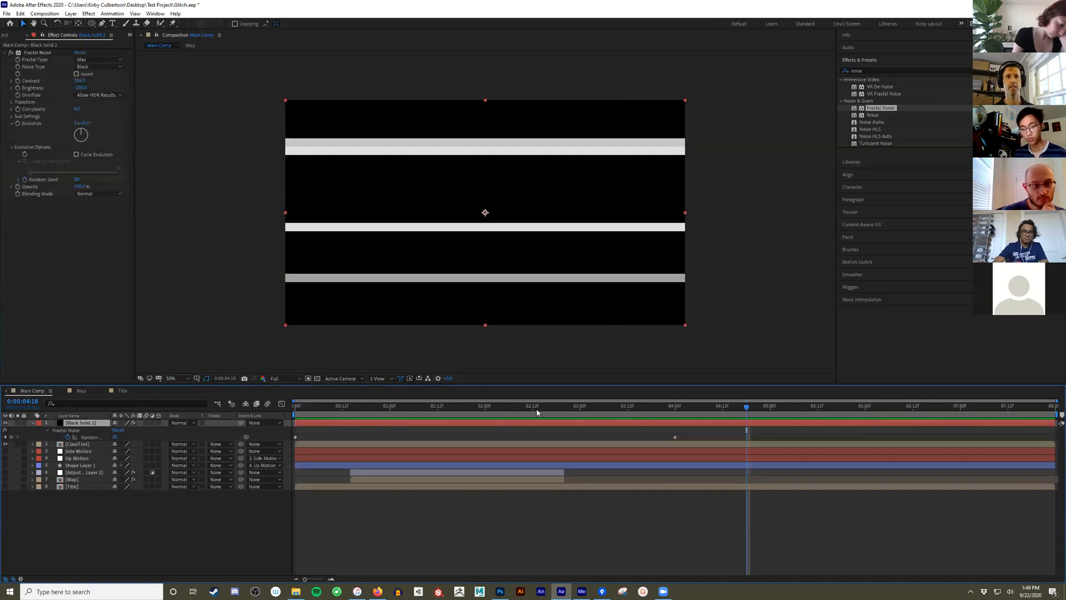
click(675, 437)
drag(671, 409, 674, 409)
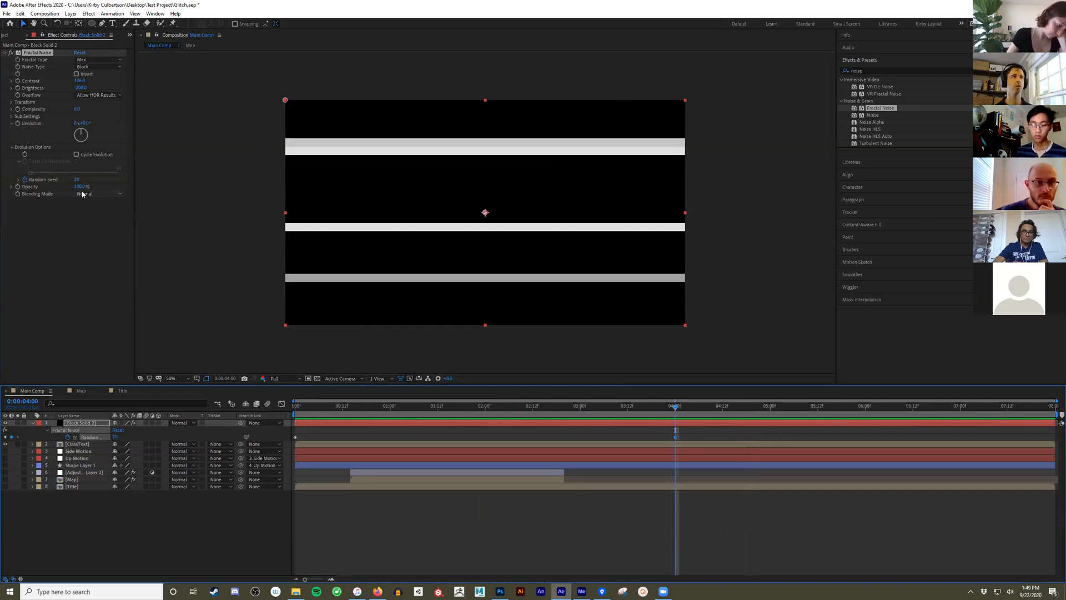
click(77, 179)
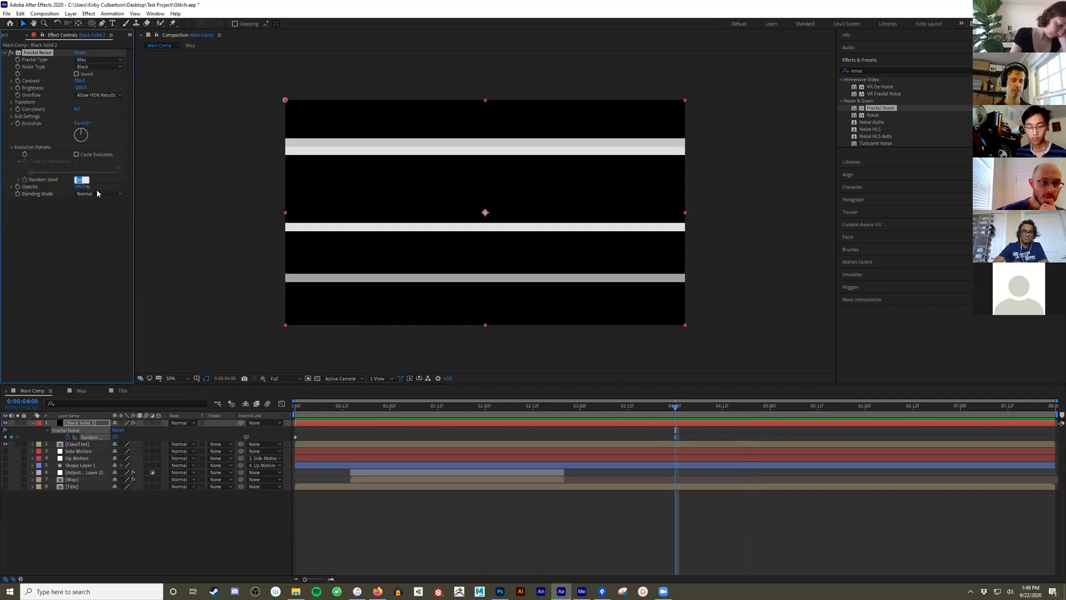
text(100)
key(Return)
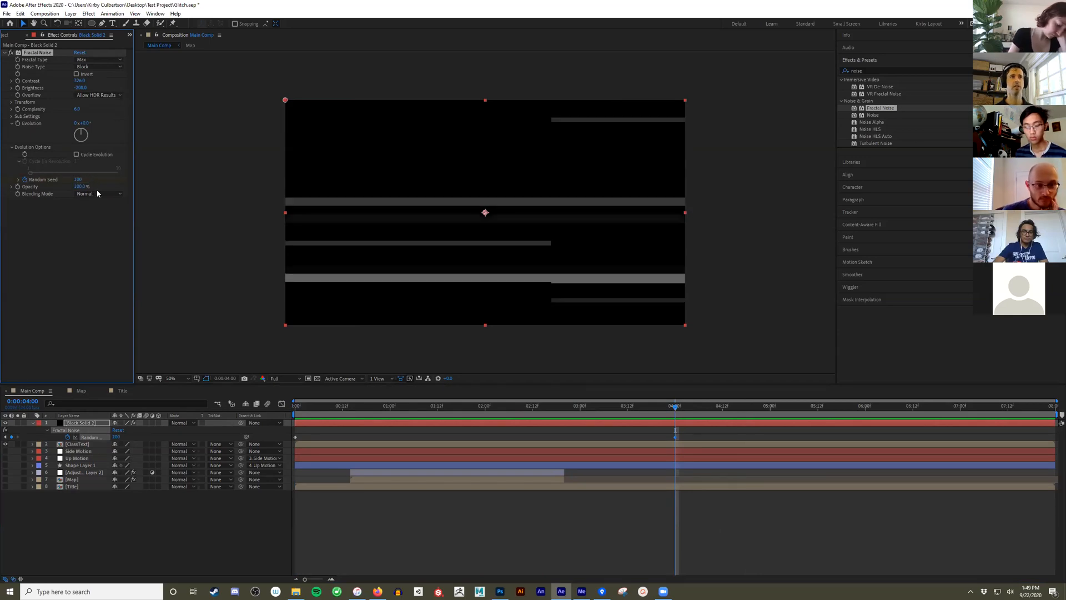
- Preview the faster Random Seed animation from near the beginning of the timeline
mouse_move(301, 404)
mouse_down()
mouse_move(343, 407)
mouse_move(309, 407)
mouse_up()
key(space)
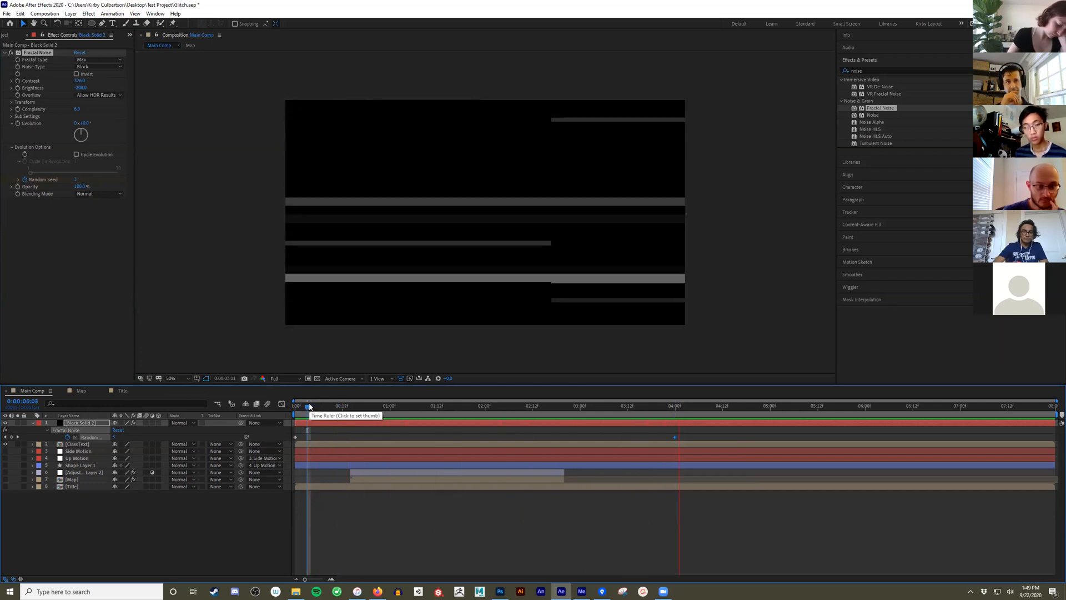
key(space)
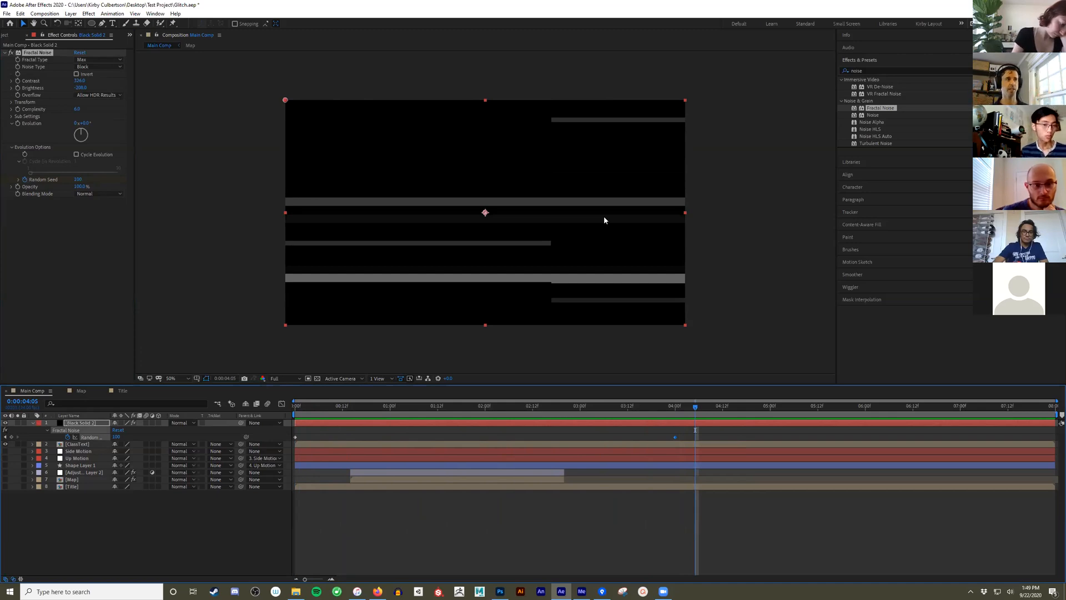
- Pre-compose the black solid as Noise, leaving all attributes in Main Comp
click(32, 423)
click(93, 500)
click(82, 425)
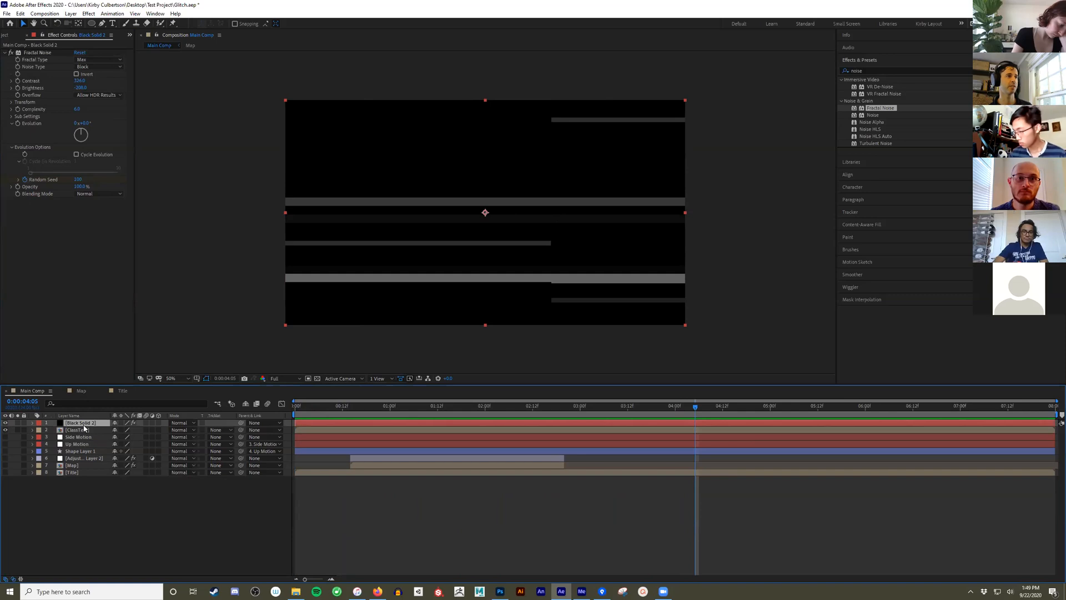
right_click(78, 425)
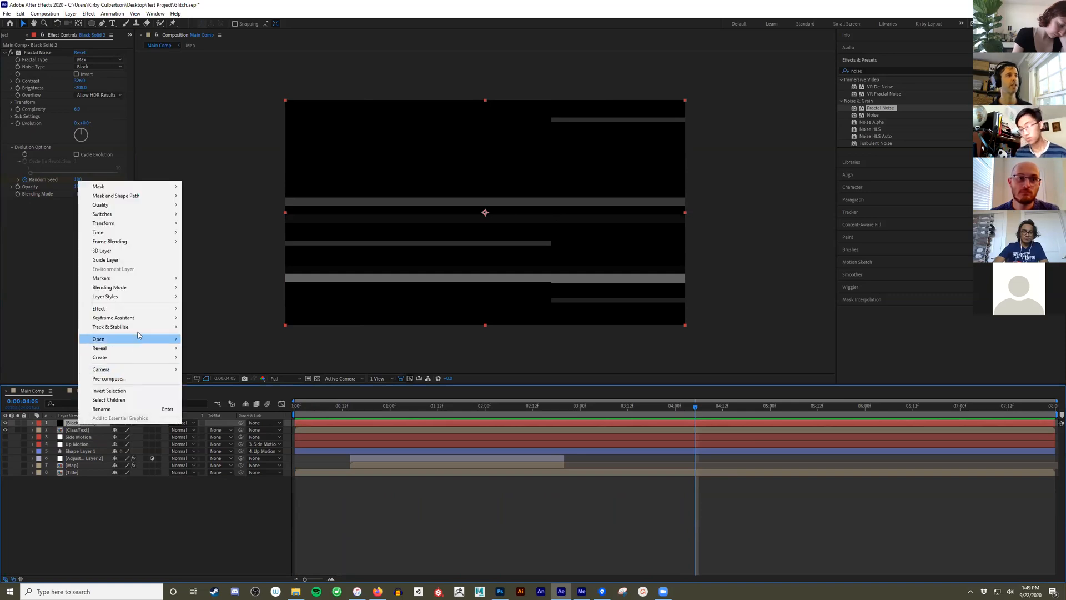
click(132, 377)
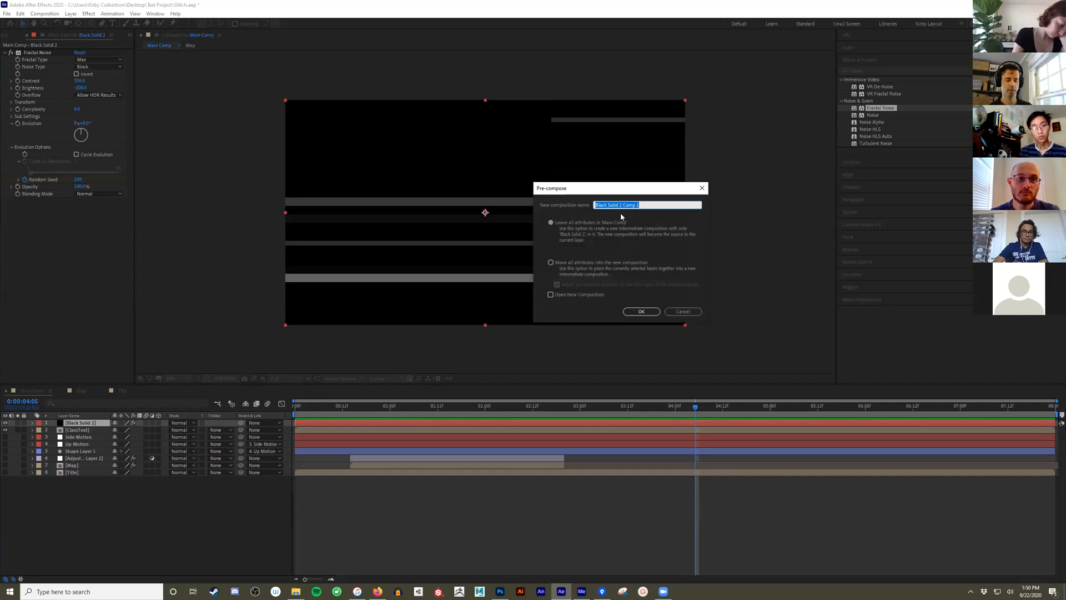
text(Noise)
key(Return)
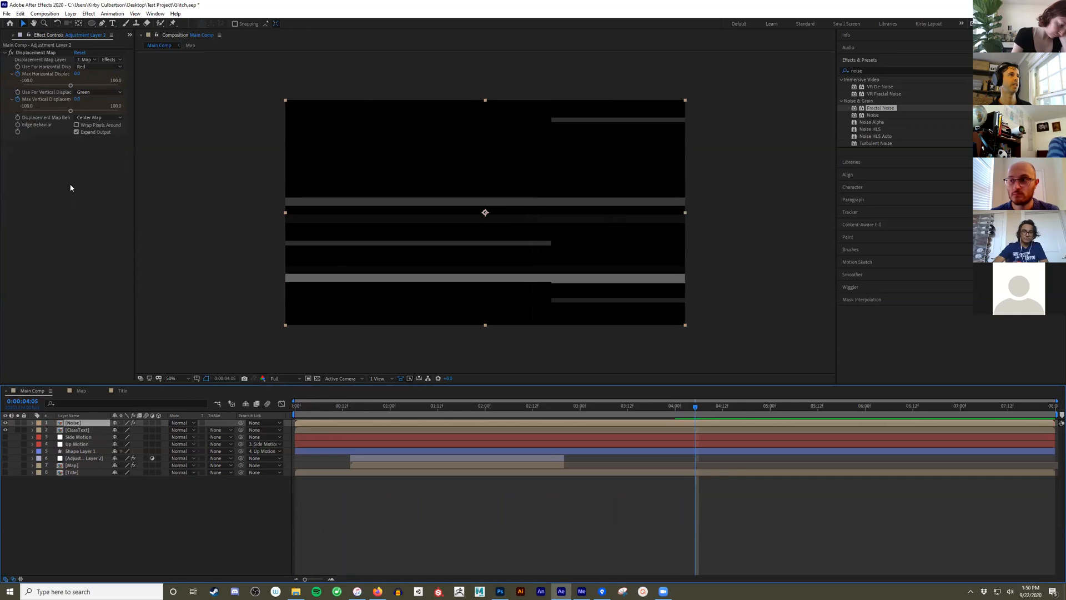
- Add a new adjustment layer above the Noise layer in Main Comp
click(98, 278)
click(121, 508)
click(82, 424)
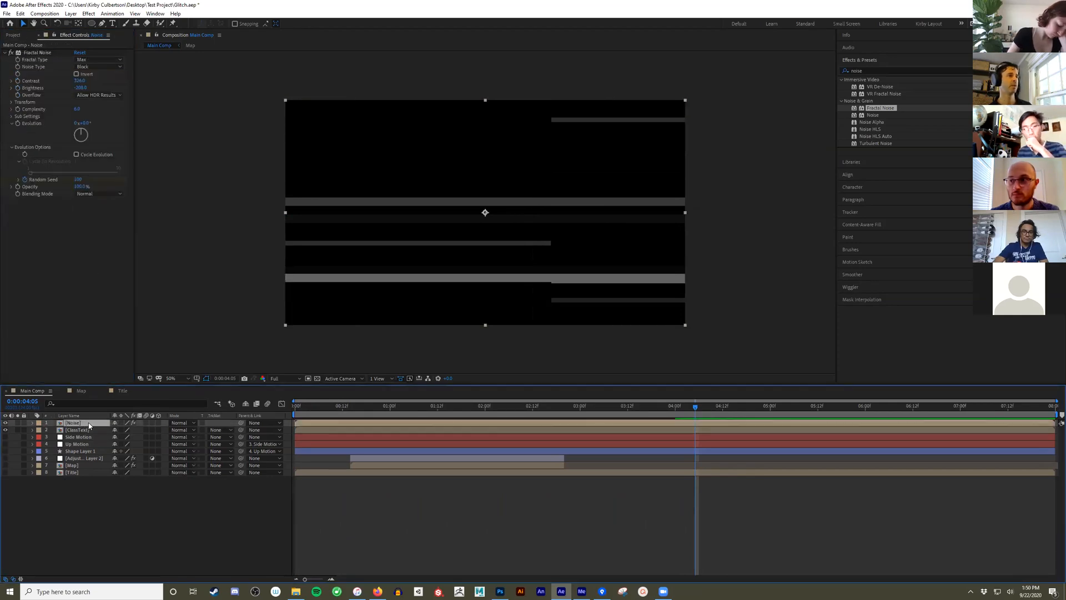
right_click(106, 501)
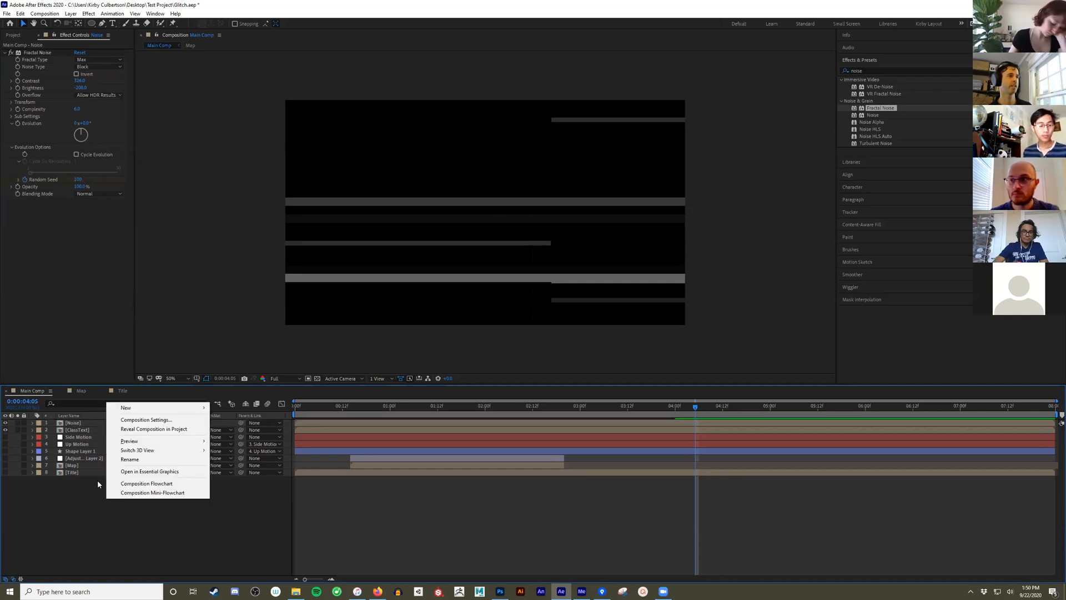
click(70, 14)
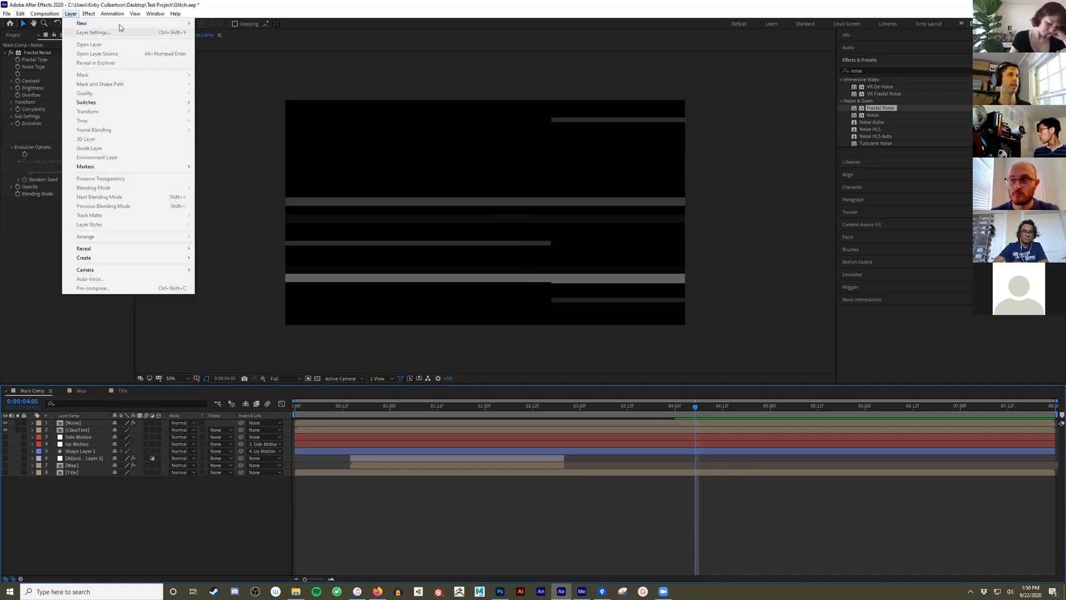
mouse_move(141, 24)
click(242, 82)
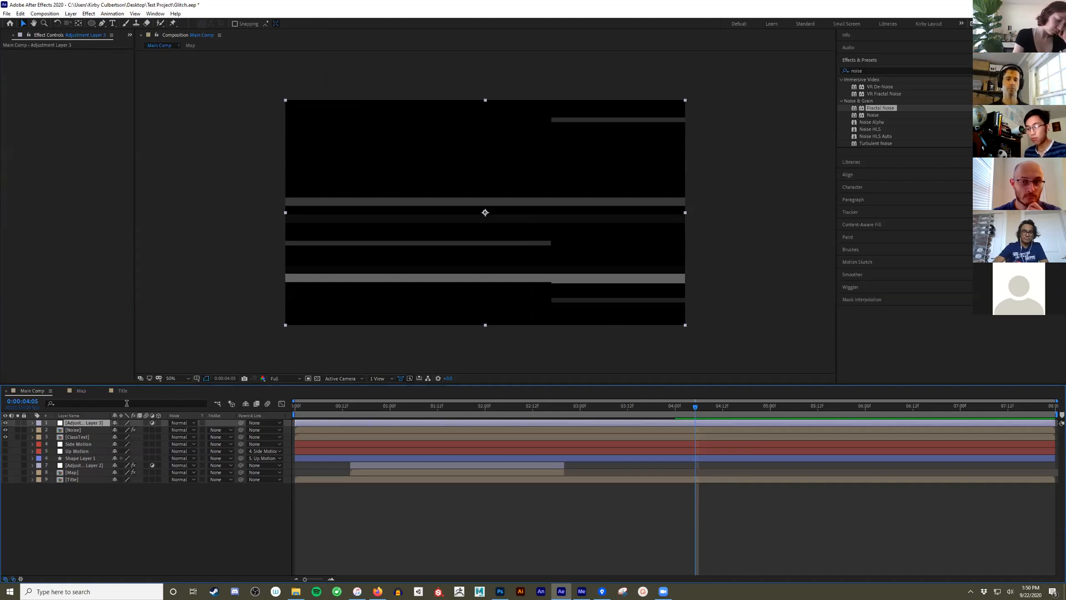
- Hide the new adjustment layer and the Noise layer, and move a duplicate of ClassText down and to the right of the original
click(72, 436)
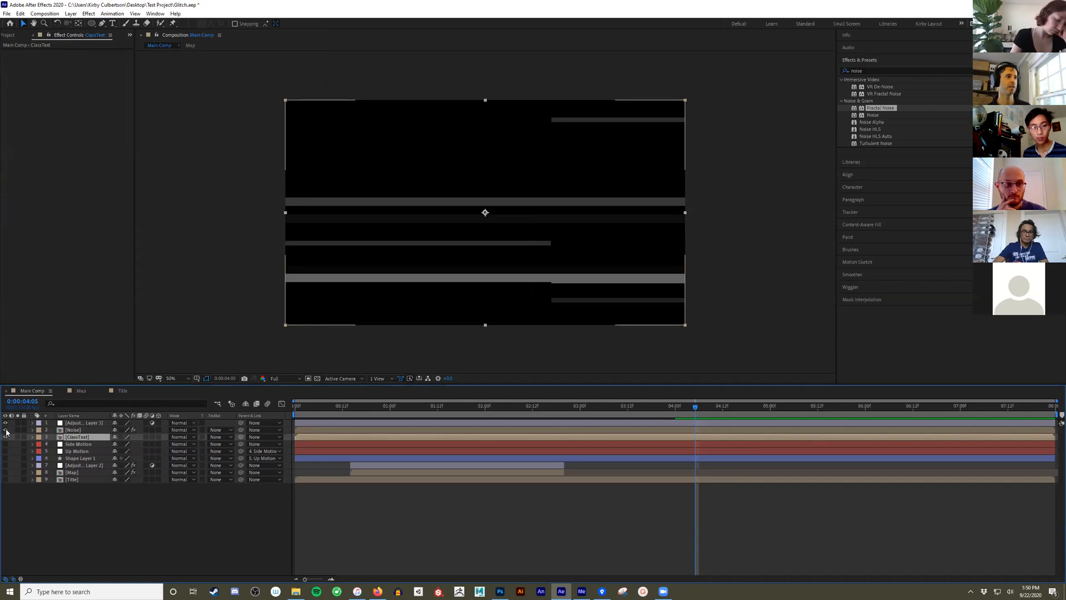
drag(6, 423, 6, 429)
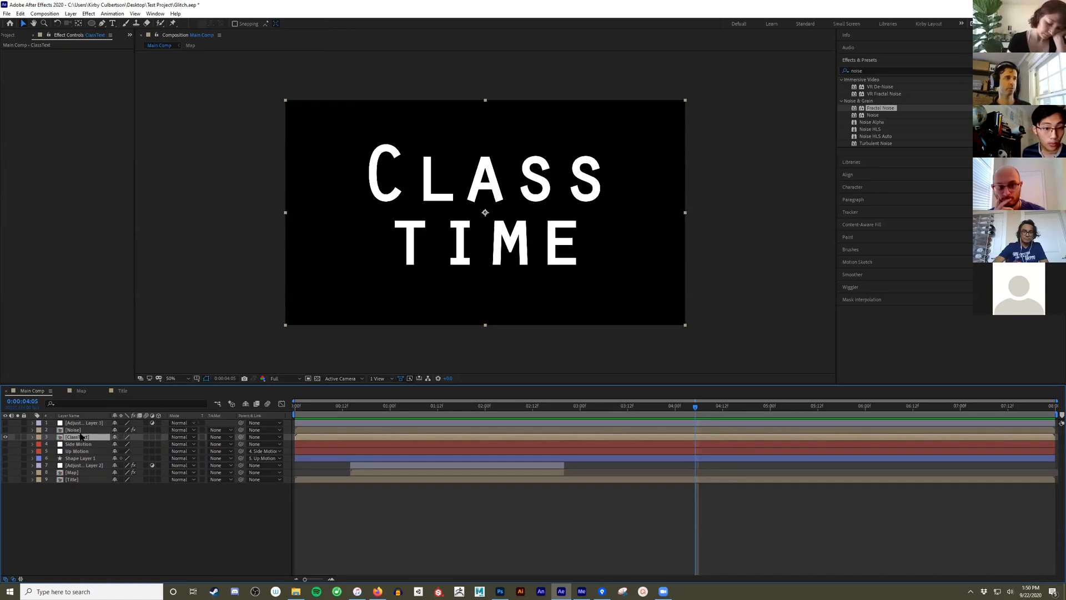
key(ctrl+d)
drag(464, 242, 533, 290)
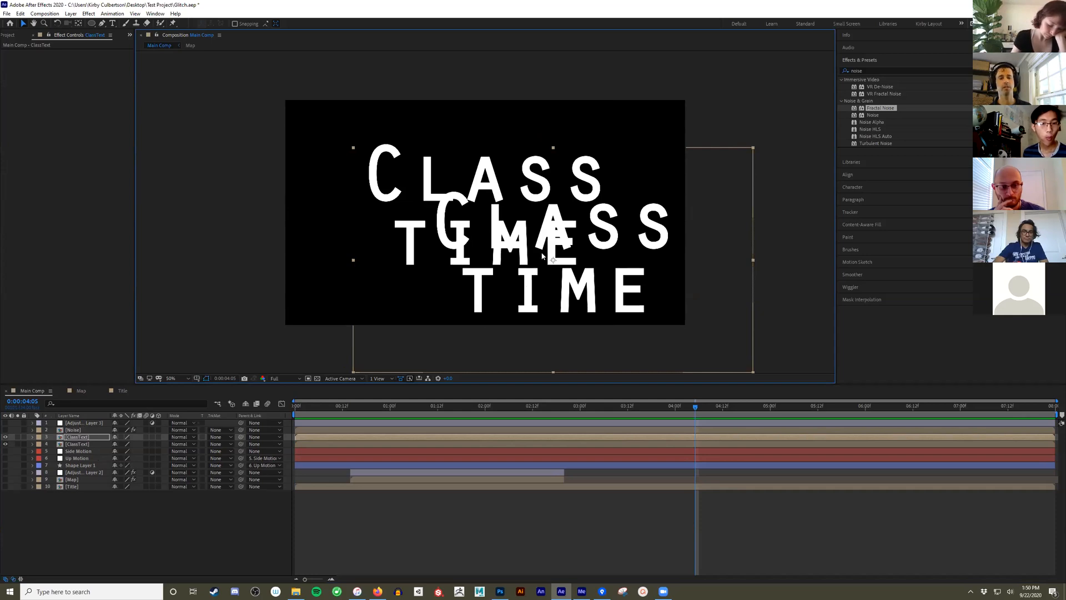
- Delete the original ClassText layer and move the offset duplicate back near the centre of the frame
click(87, 443)
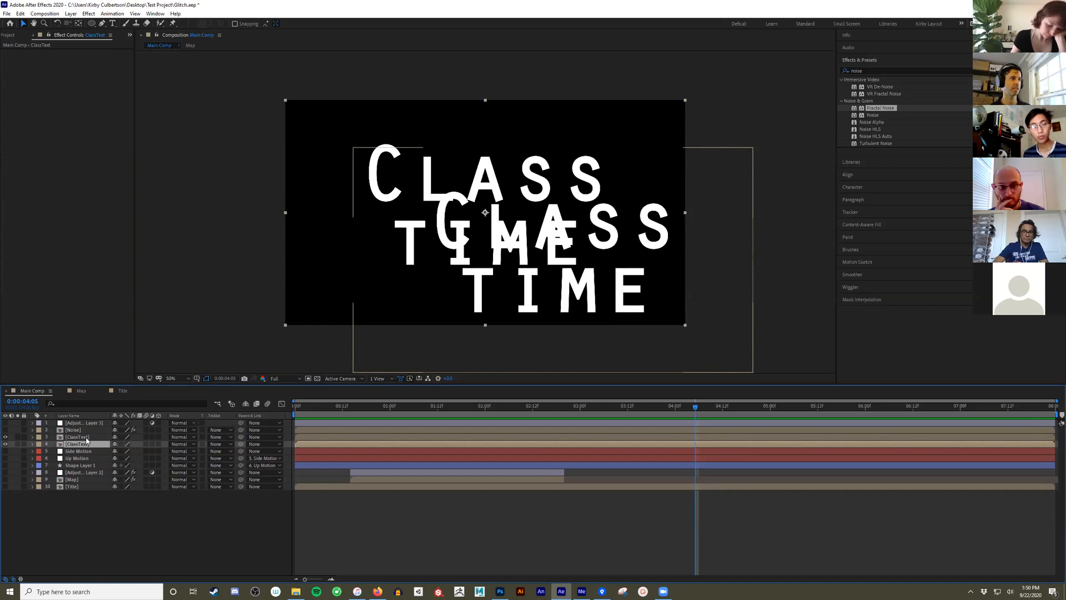
key(Delete)
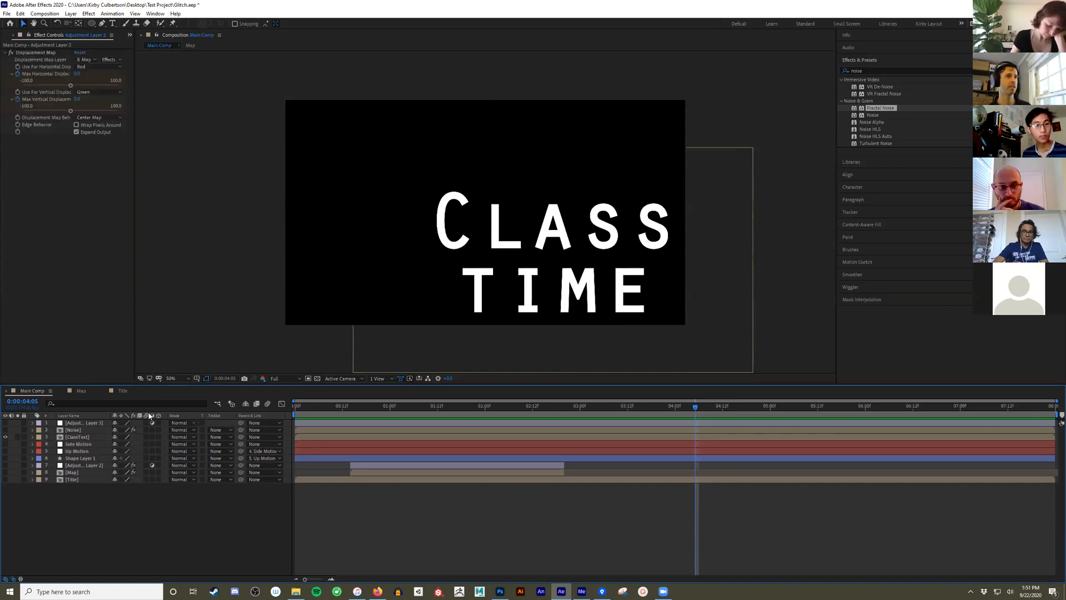
drag(555, 234, 491, 200)
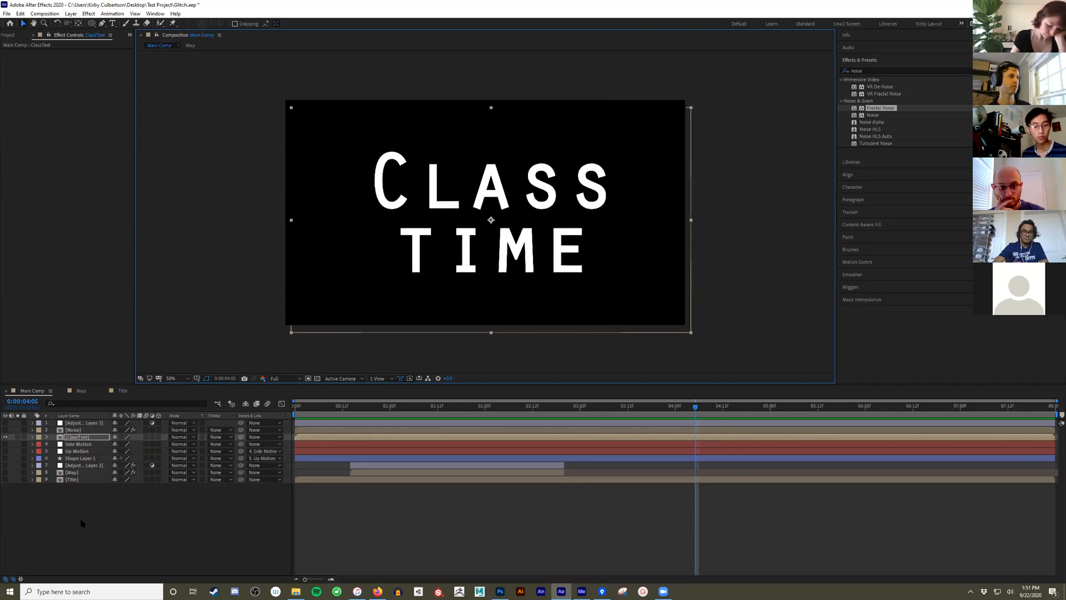
- Show the Noise layer briefly to view the grey bars, and hide it again
click(76, 429)
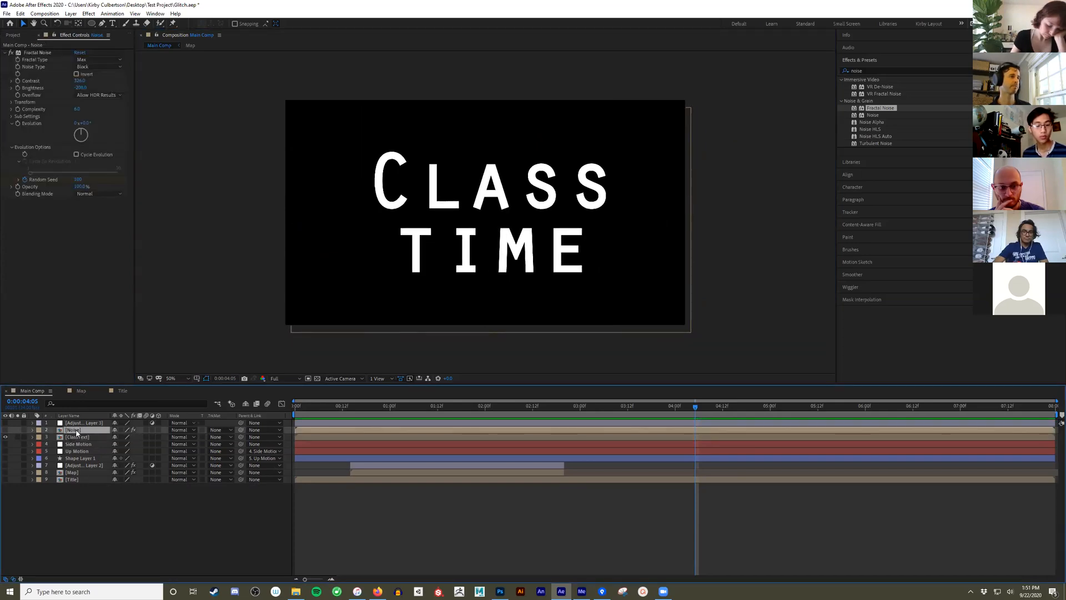
click(6, 429)
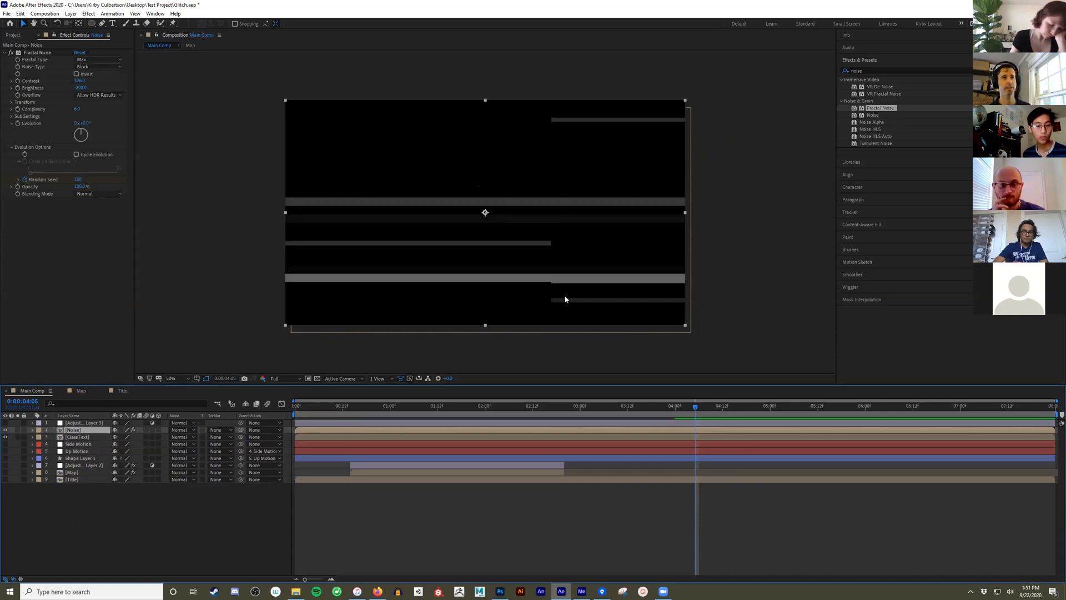
click(6, 429)
click(85, 422)
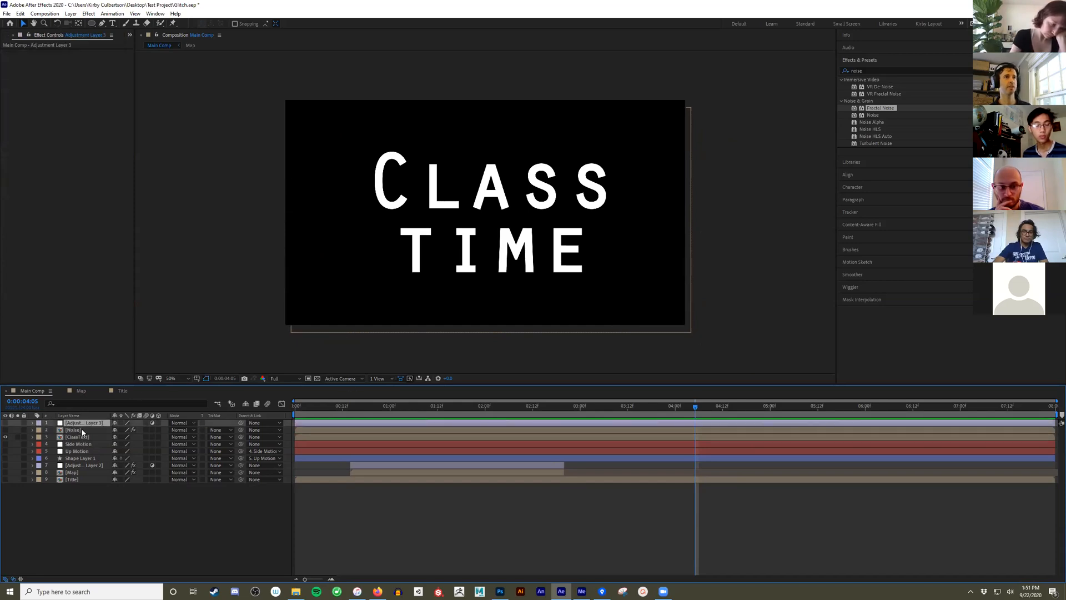
click(895, 67)
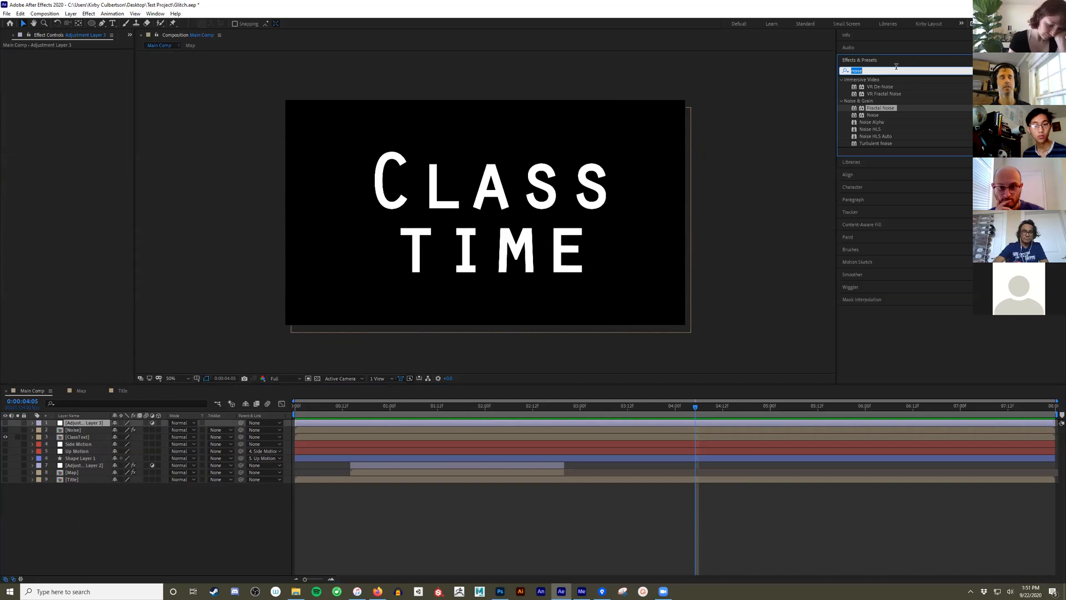
text(distor)
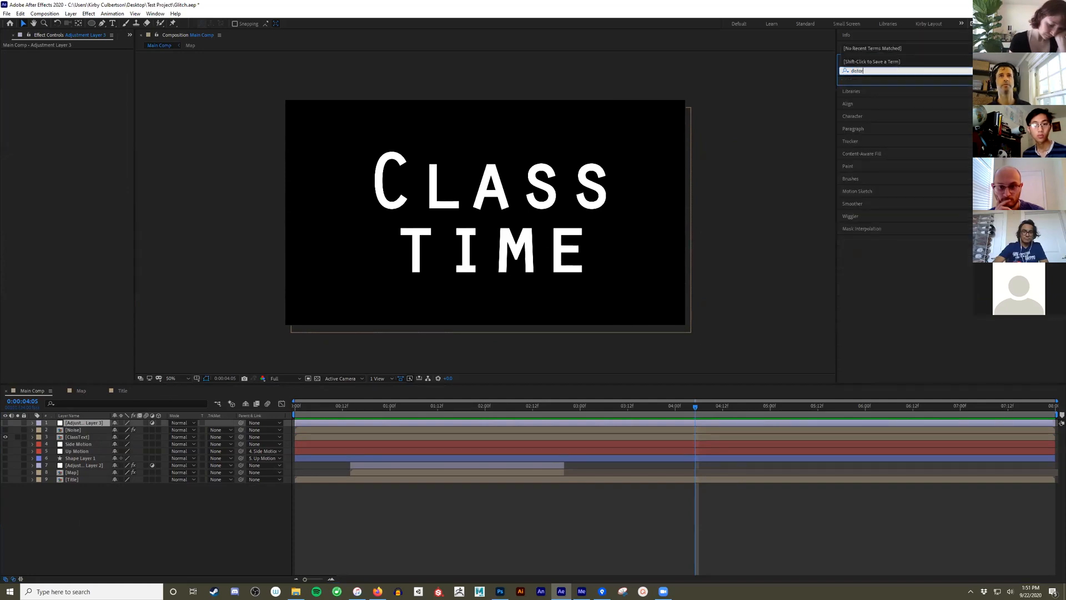
text(t)
key(BackSpace)
key(BackSpace)
key(BackSpace)
key(BackSpace)
key(BackSpace)
key(BackSpace)
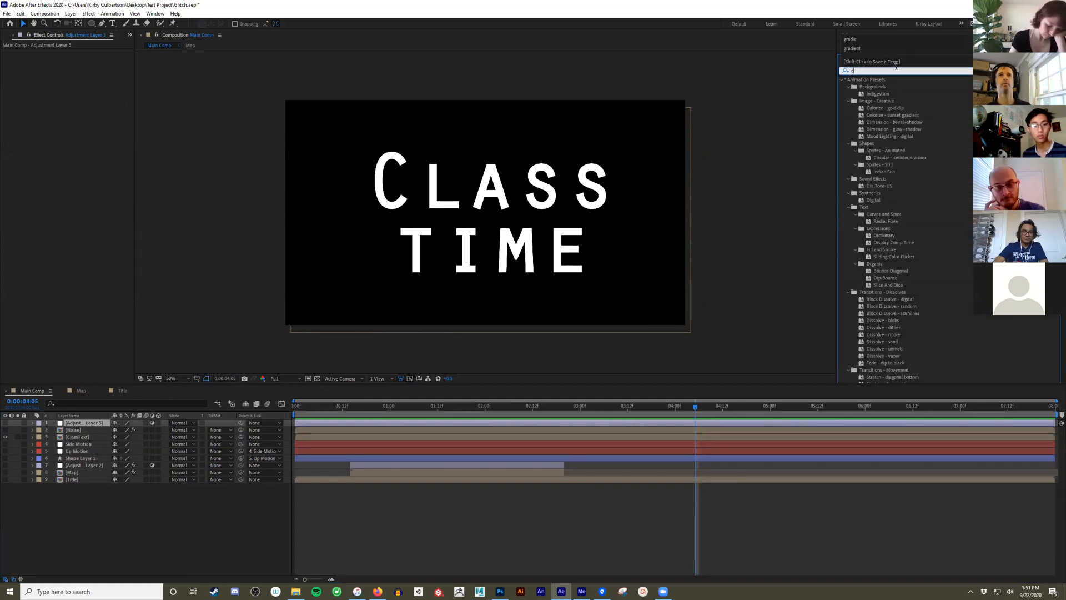
text(i)
key(BackSpace)
key(BackSpace)
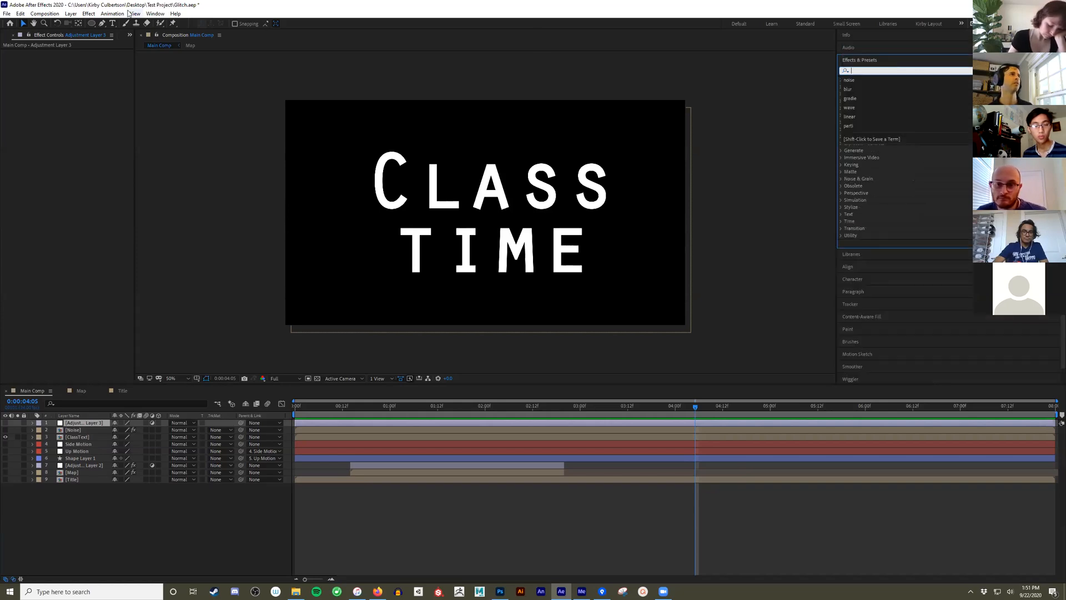
- Apply the Displacement Map distort effect to the new adjustment layer
click(88, 14)
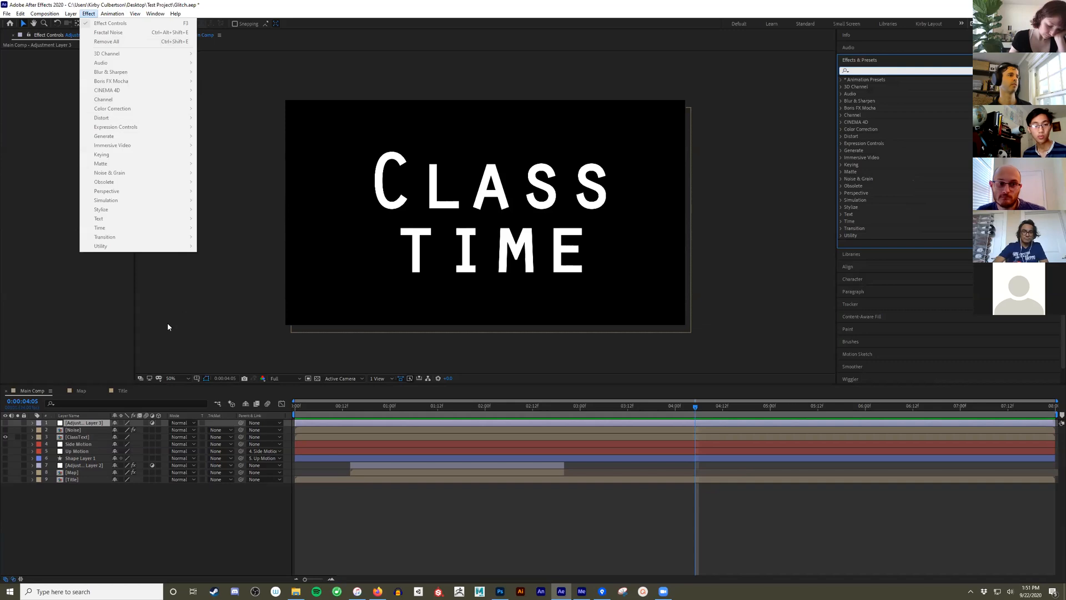
click(87, 423)
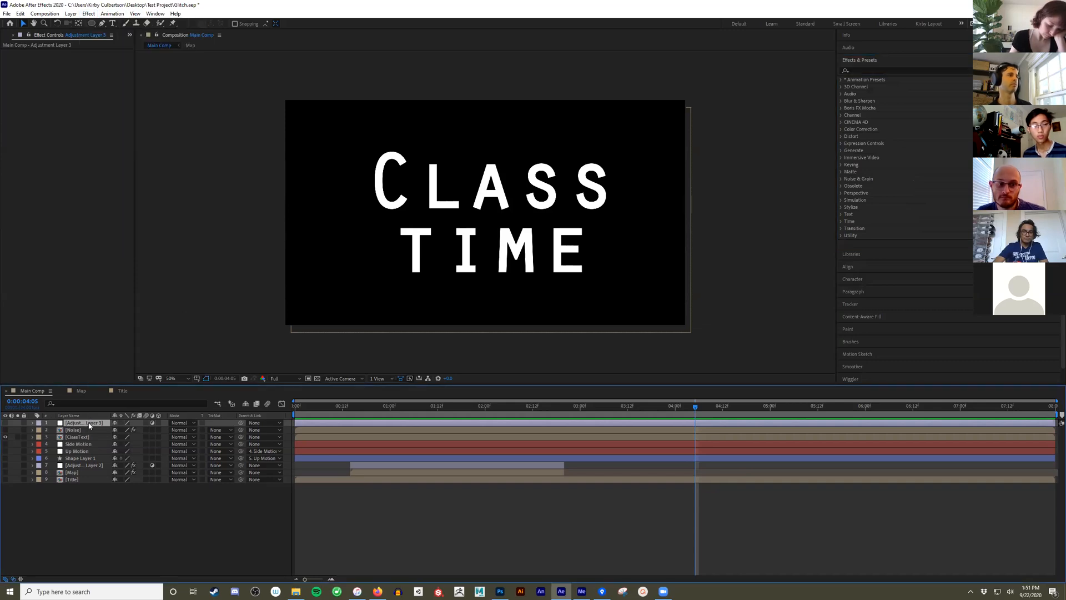
click(89, 13)
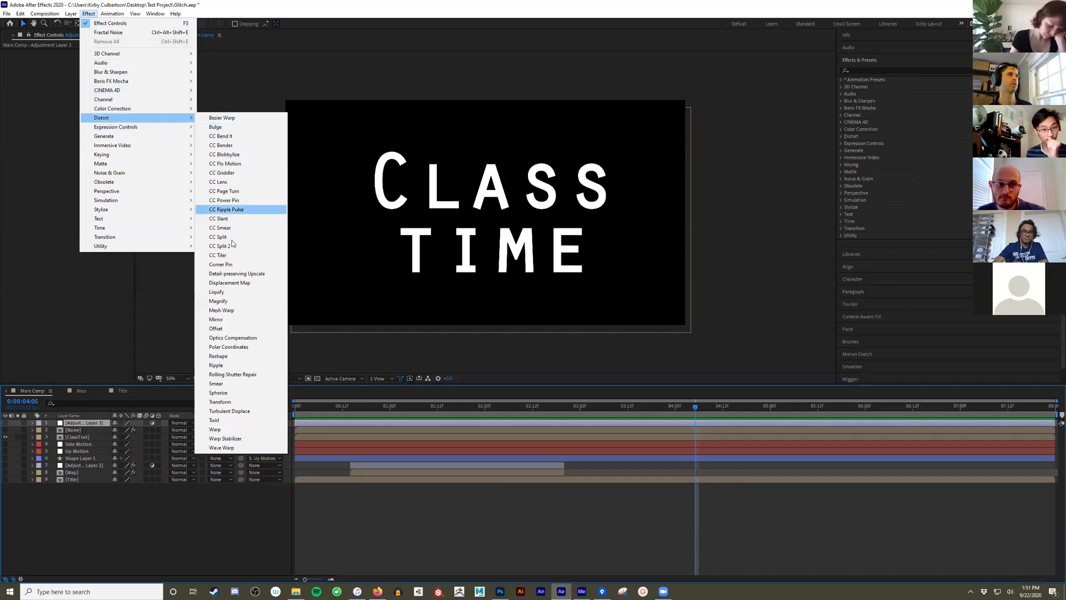
click(247, 283)
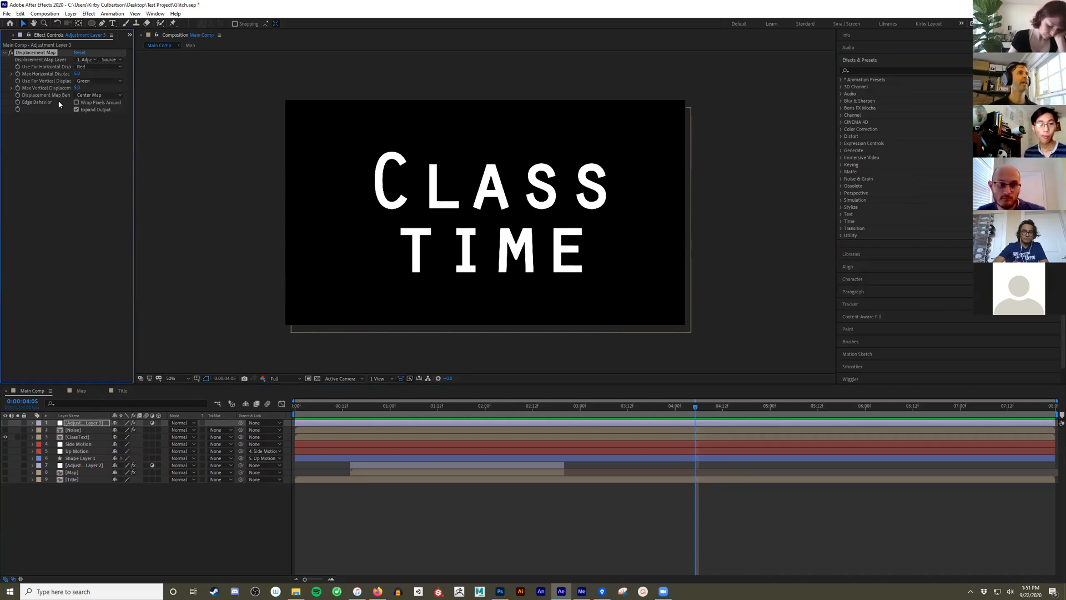
- Toggle the new adjustment layer's visibility several times to compare the title with and without the displacement, leaving the layer visible
click(7, 423)
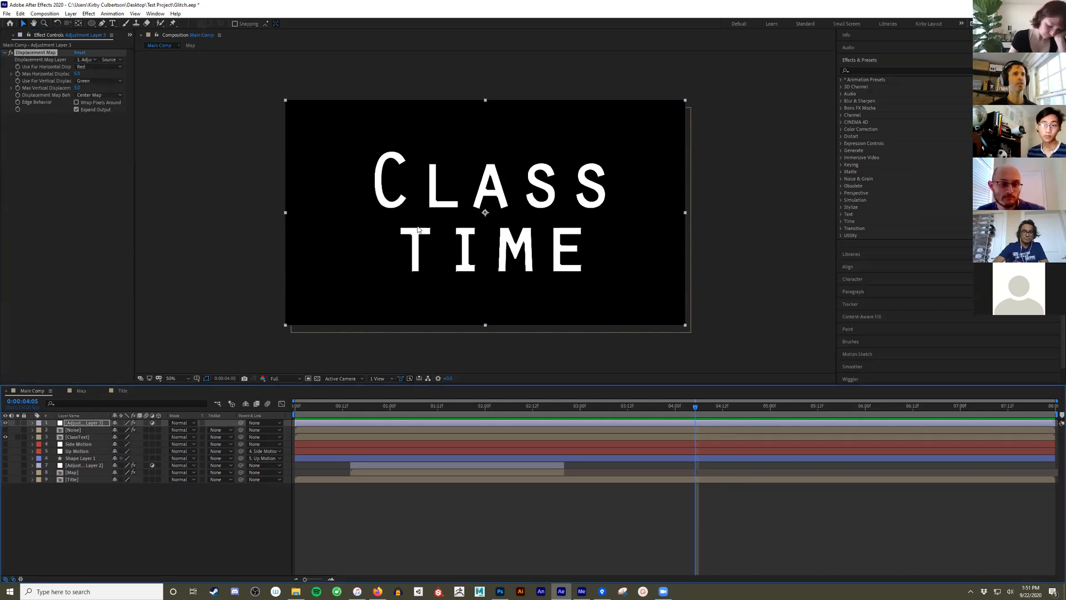
click(5, 423)
click(5, 423)
click(6, 423)
click(6, 423)
click(6, 423)
click(6, 423)
click(6, 423)
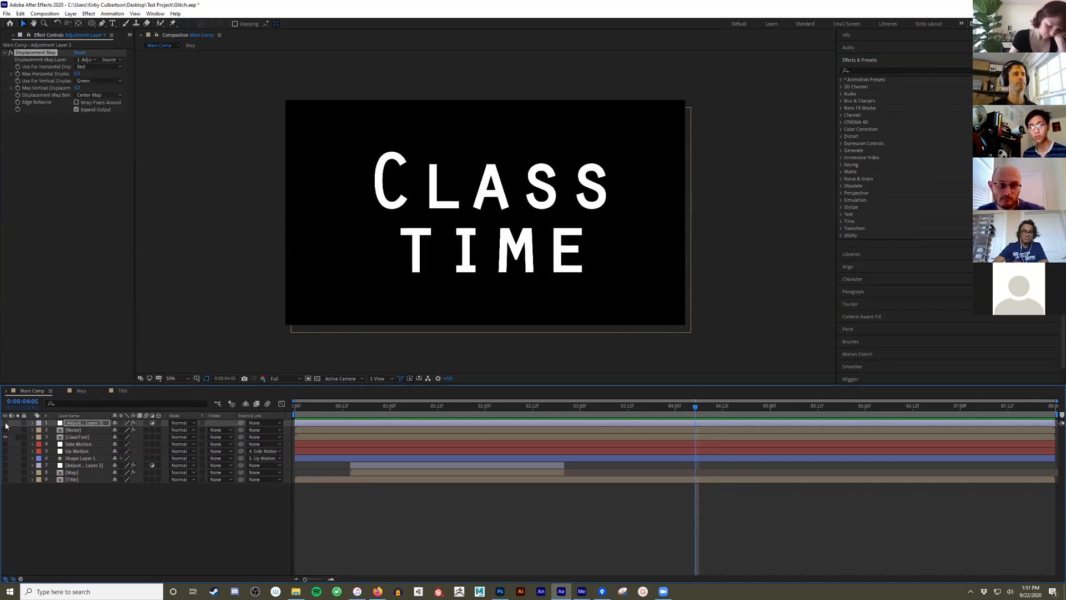
click(5, 422)
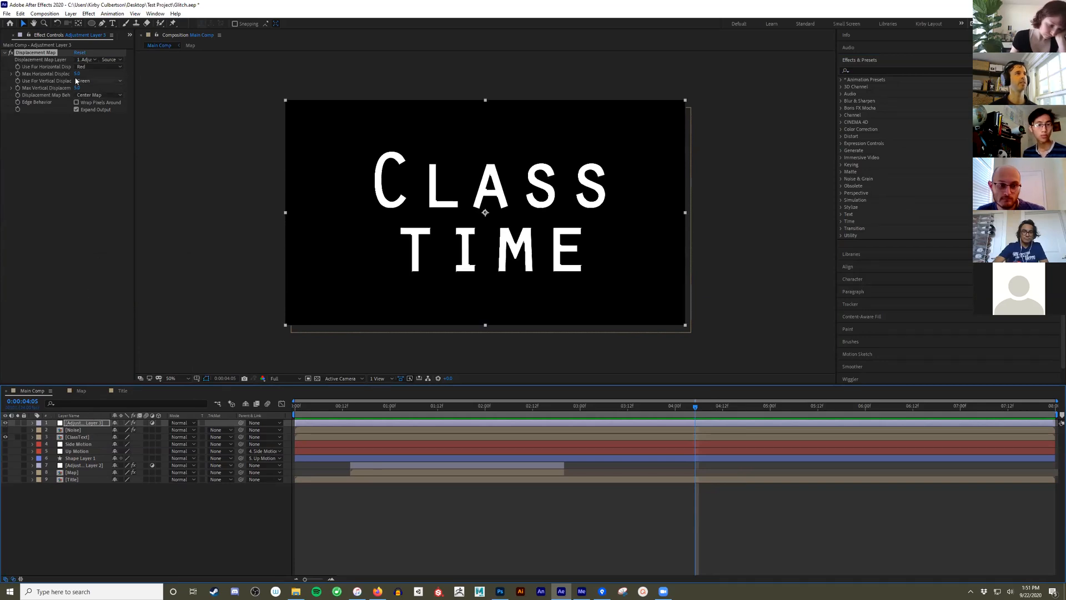
- Try a strongly negative Max Horizontal Displacement and a larger Max Vertical Displacement on the title, undoing each change
drag(77, 73, 31, 86)
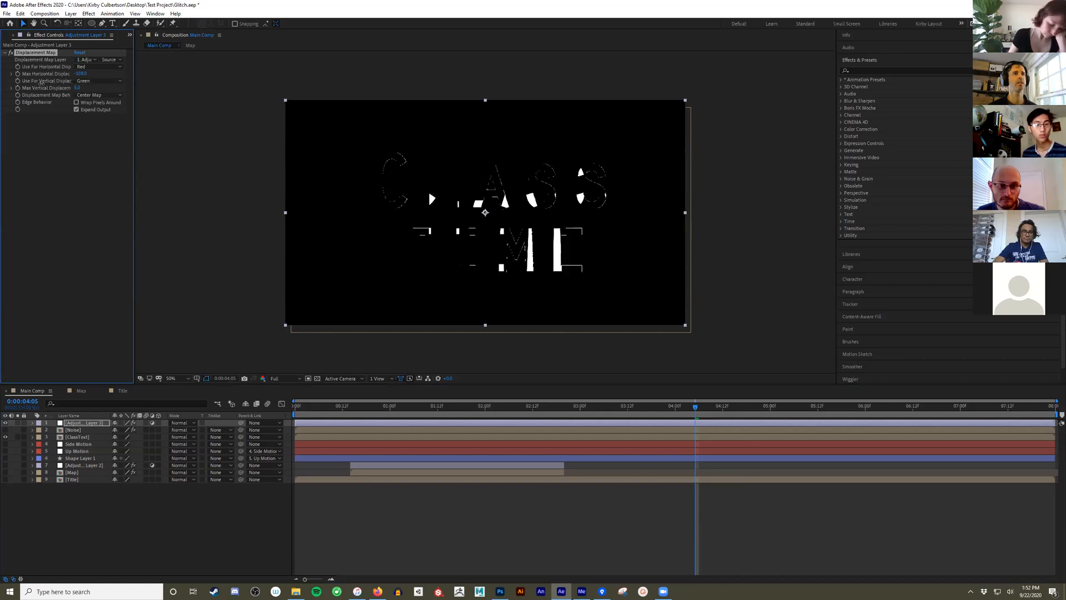
key(ctrl+z)
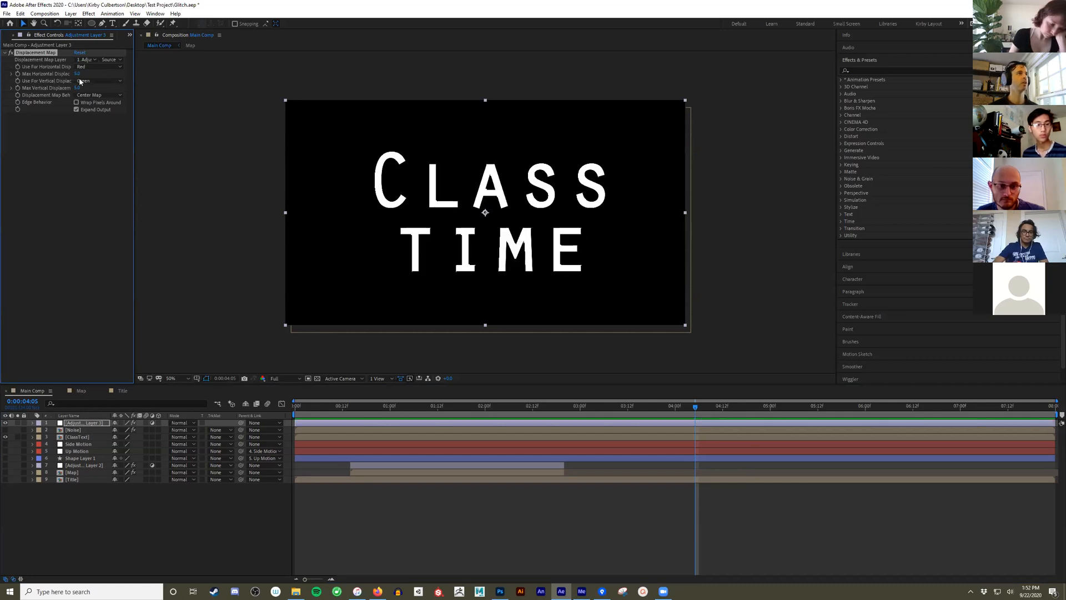
drag(77, 88, 103, 86)
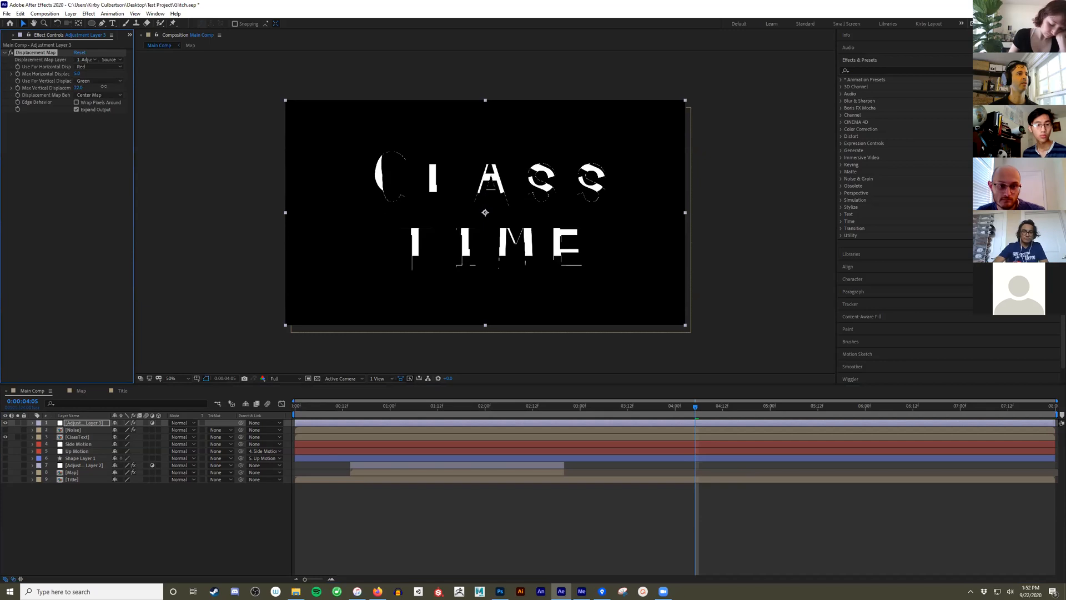
key(ctrl+z)
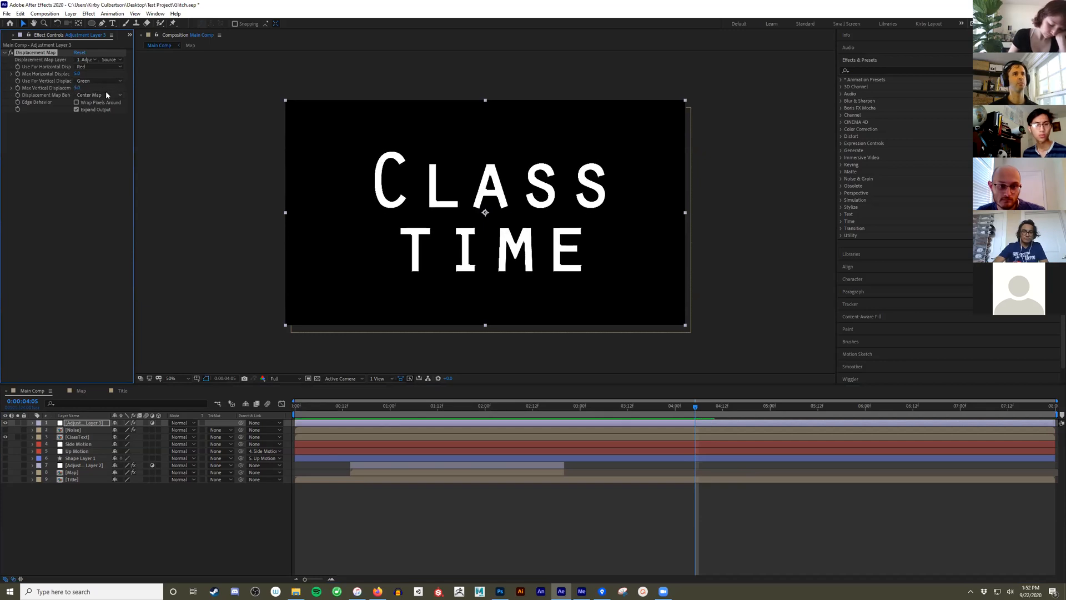
- Set the Displacement Map Layer of the new adjustment layer to the Noise layer
click(151, 422)
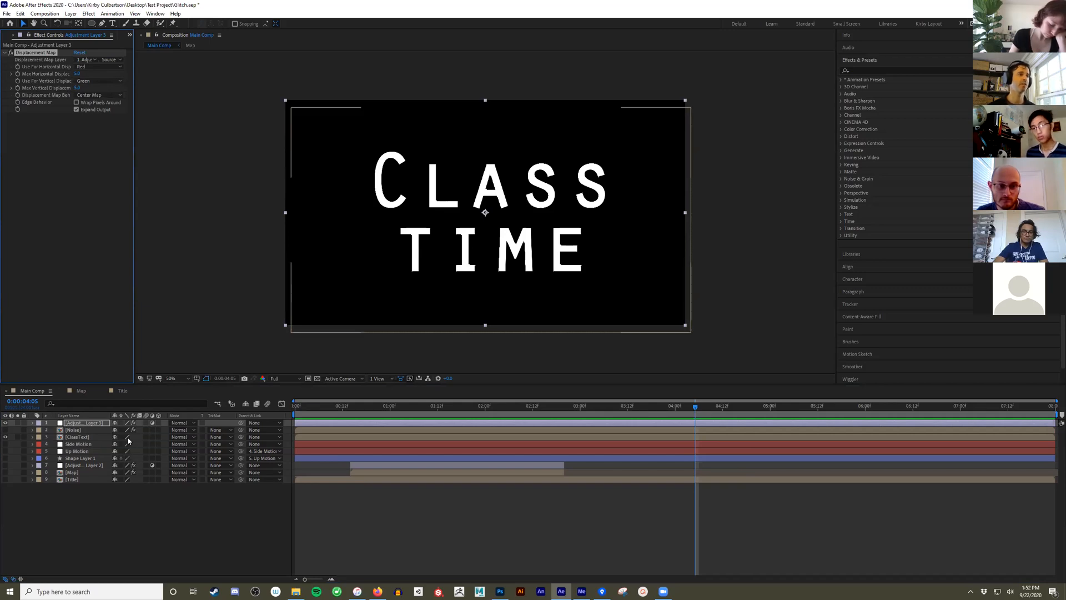
click(95, 60)
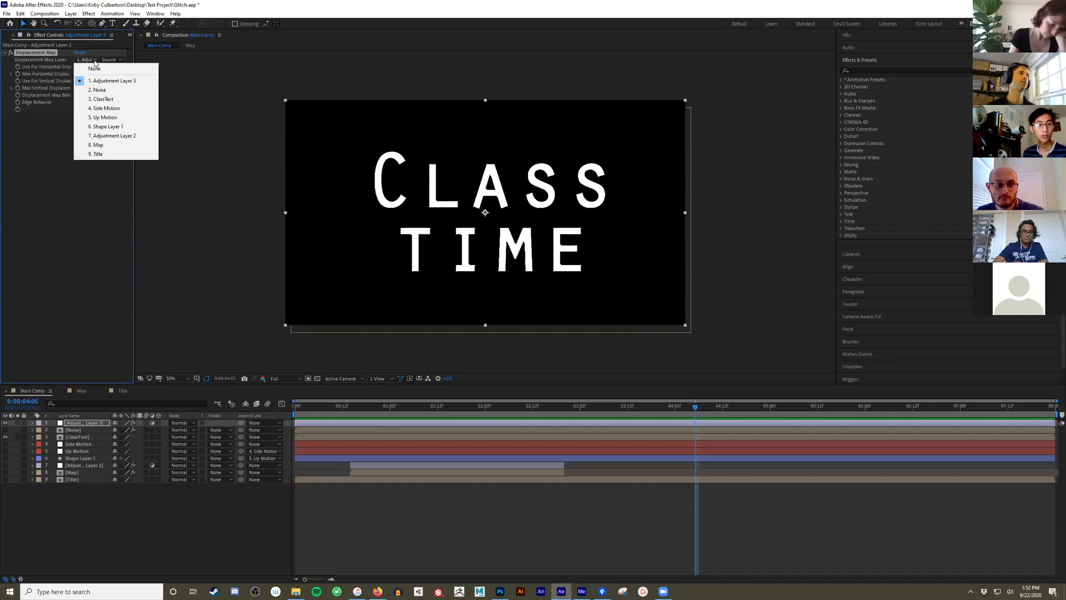
click(100, 89)
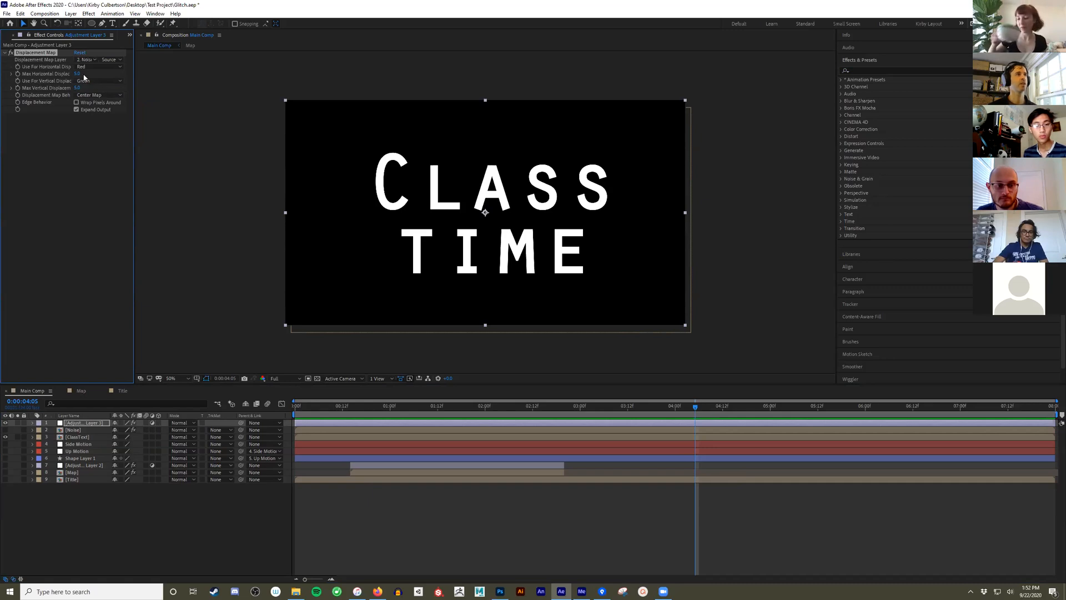
- Try different Max Horizontal and Max Vertical Displacement amounts on the title, undoing the changes
drag(88, 71, 101, 93)
key(ctrl+z)
key(ctrl+z)
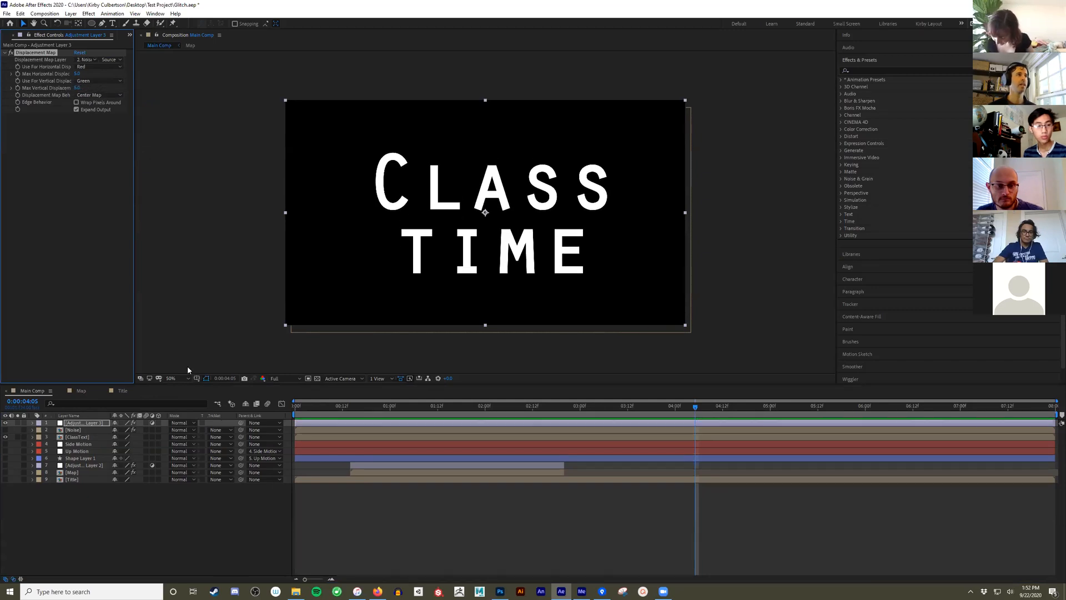
- Set the displacement map source to Effects & Masks, check the Noise layer's effect, and reselect the adjustment layer
click(118, 60)
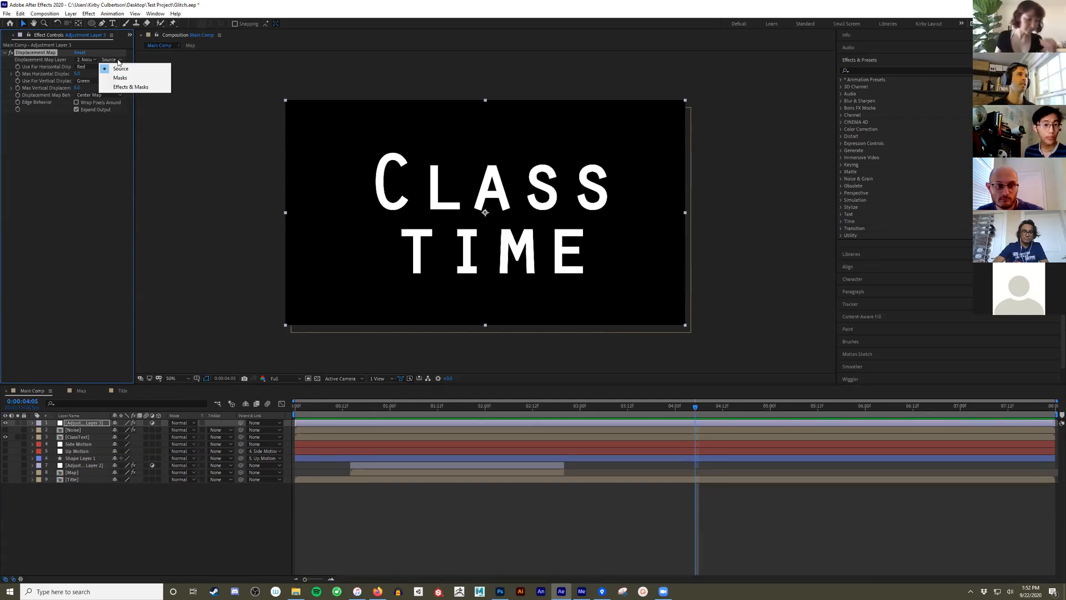
click(130, 87)
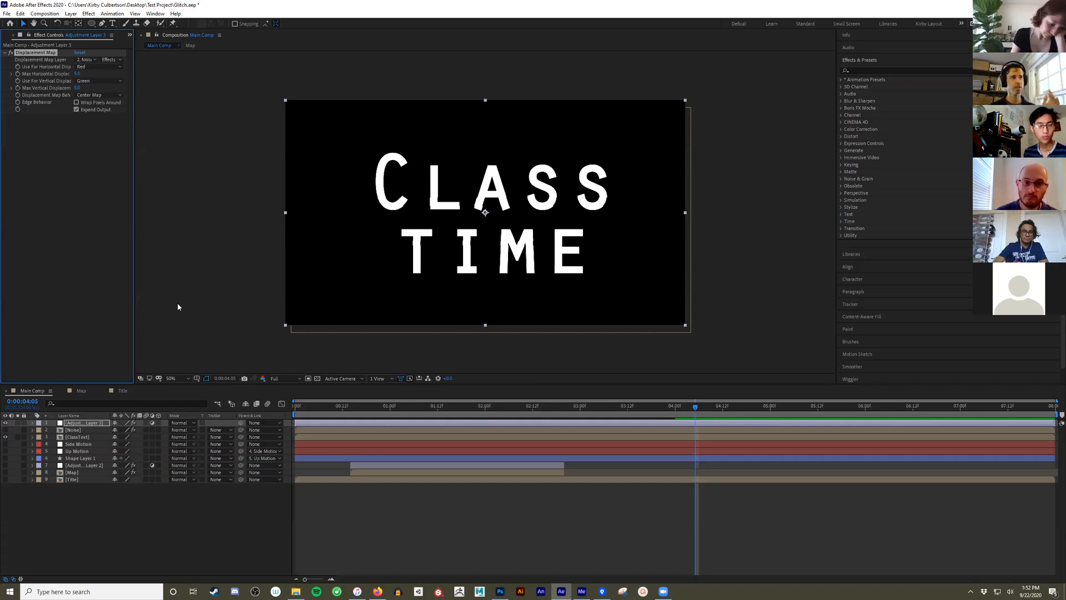
click(83, 430)
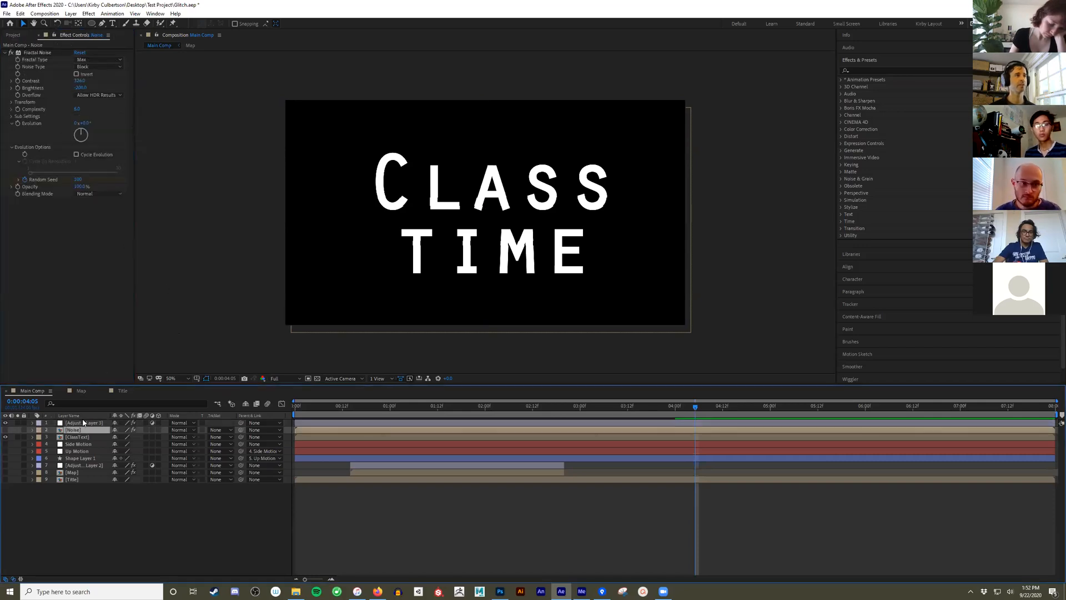
click(84, 423)
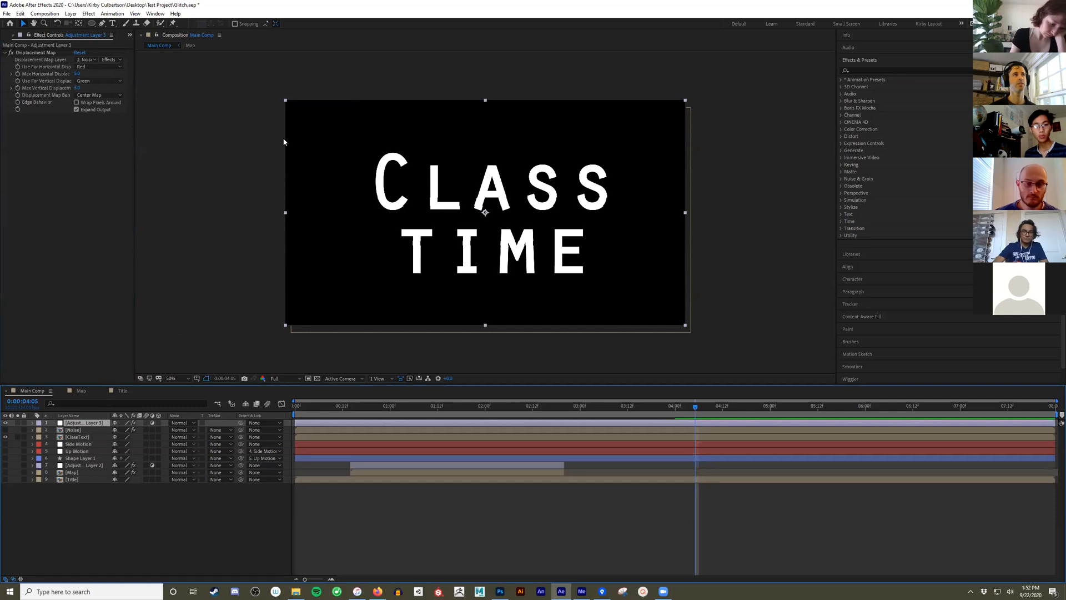
- Raise the Max Horizontal and Max Vertical Displacement to break up the title, and preview the glitch from the start
mouse_move(75, 73)
mouse_down()
mouse_move(102, 76)
mouse_move(88, 86)
mouse_up()
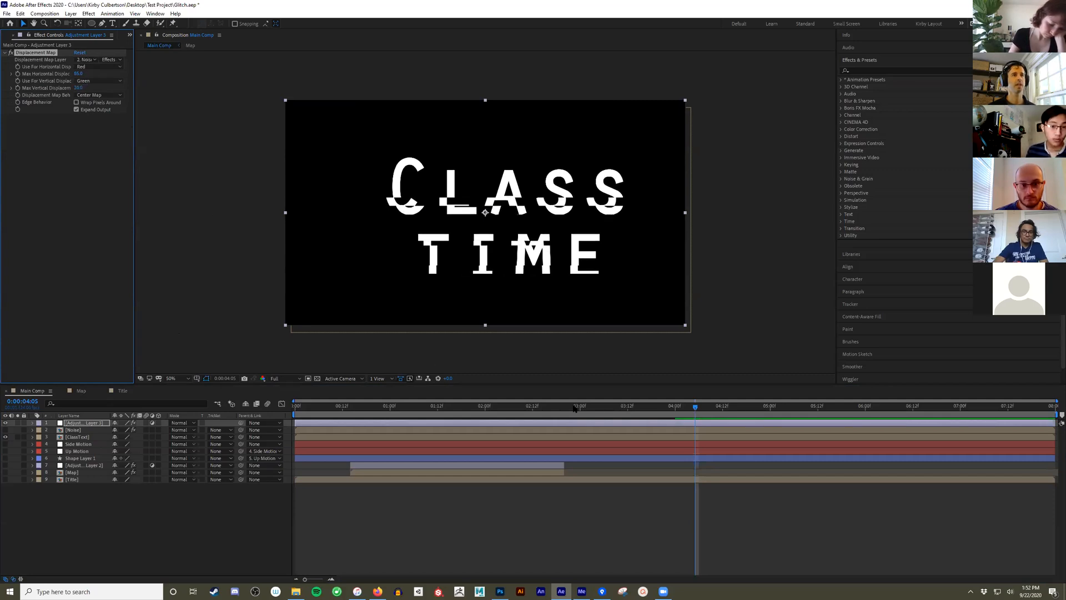
drag(311, 406, 362, 415)
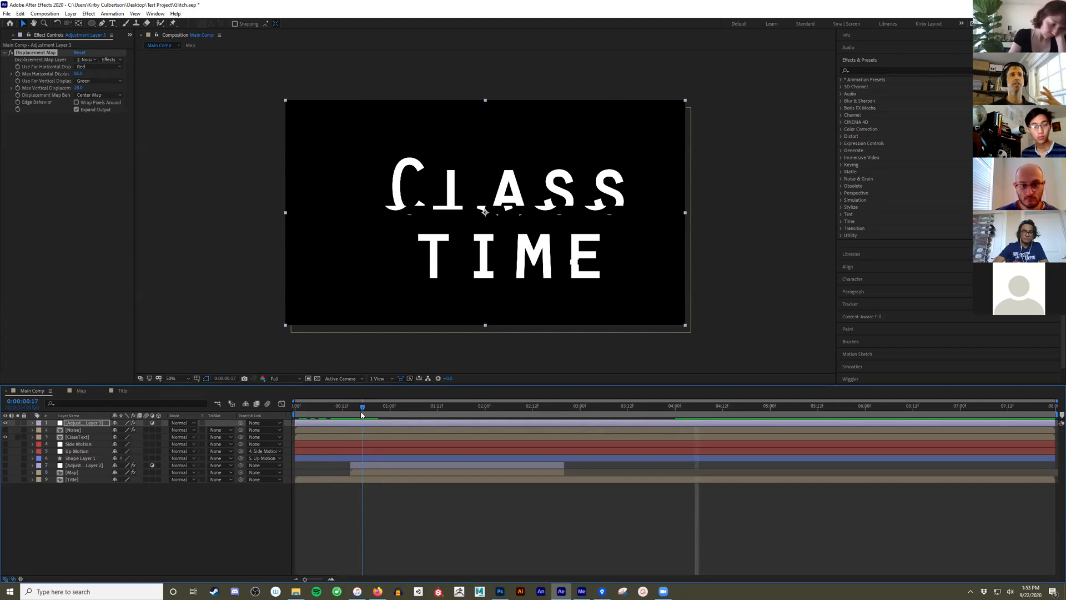
drag(361, 415, 286, 415)
key(space)
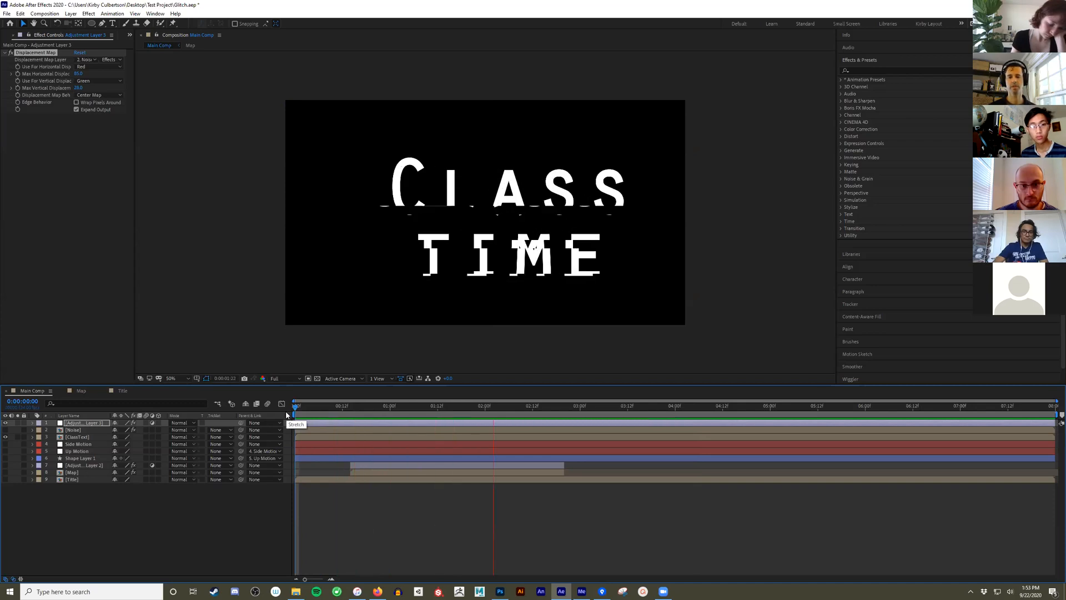
key(space)
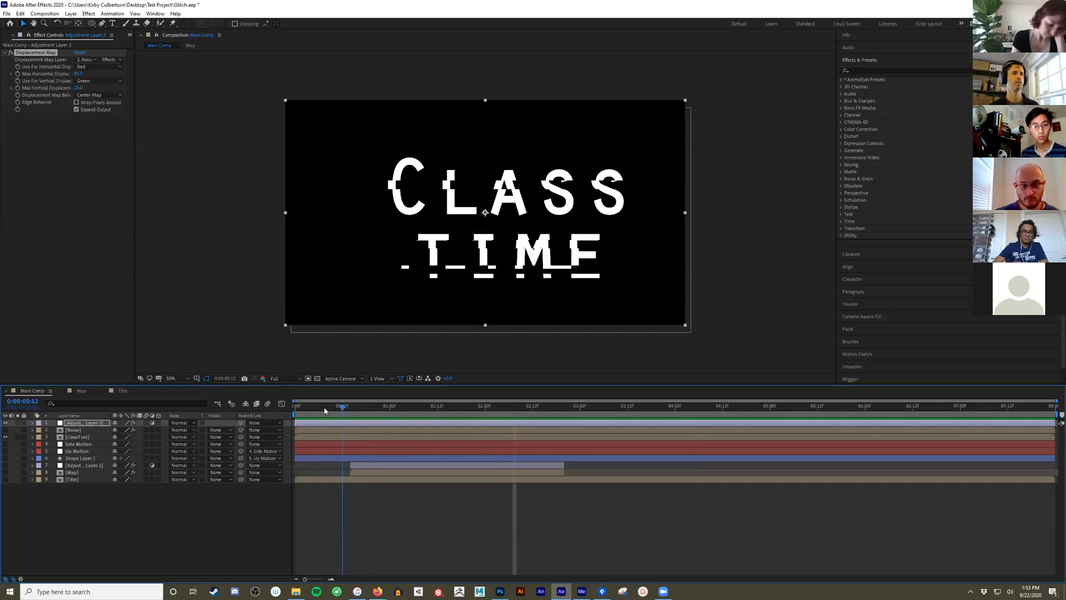
click(291, 410)
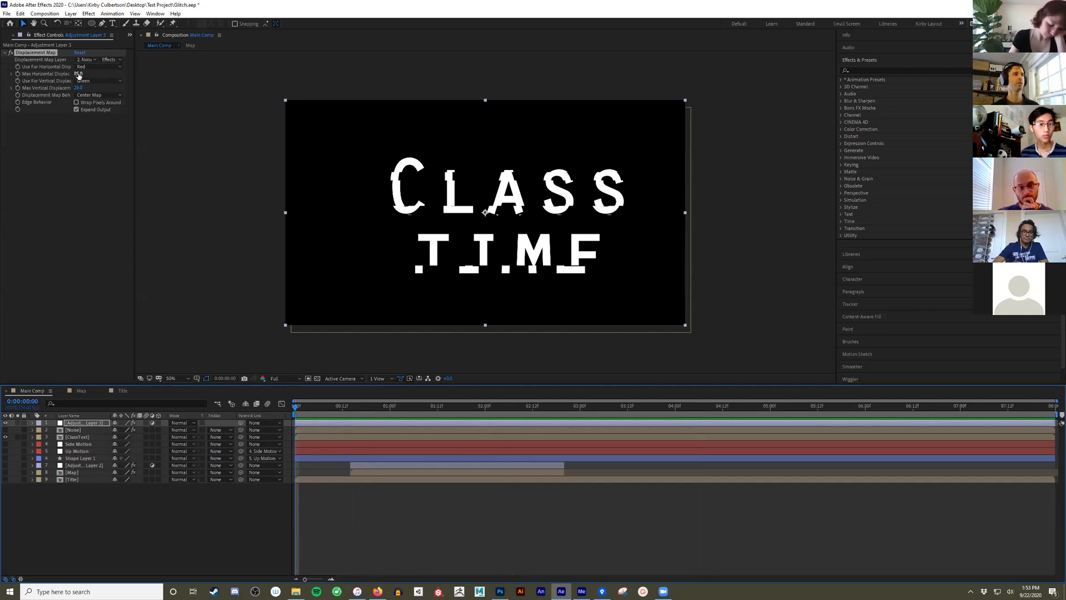
- Start keyframing Max Horizontal and Max Vertical Displacement at 0:00:00:06 and reveal the adjustment layer's keyframes
drag(295, 413, 320, 419)
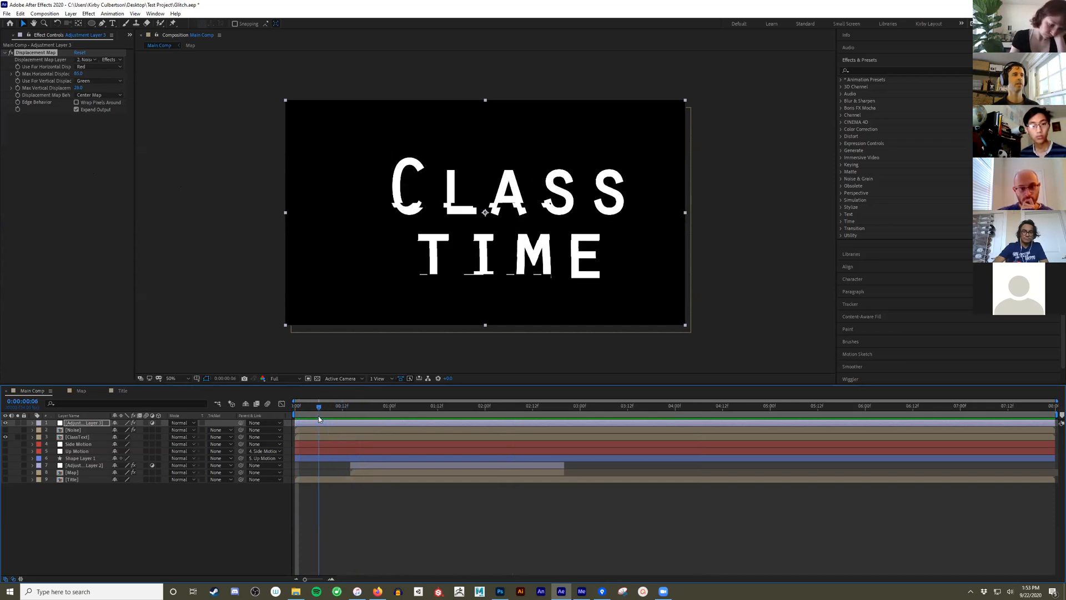
click(18, 75)
click(18, 88)
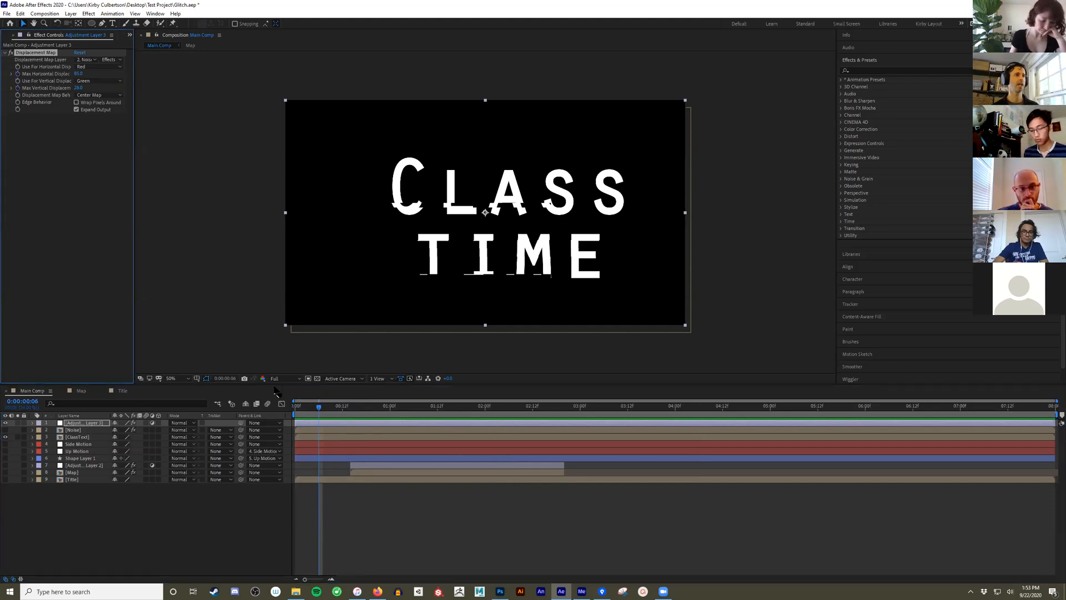
click(104, 526)
click(94, 426)
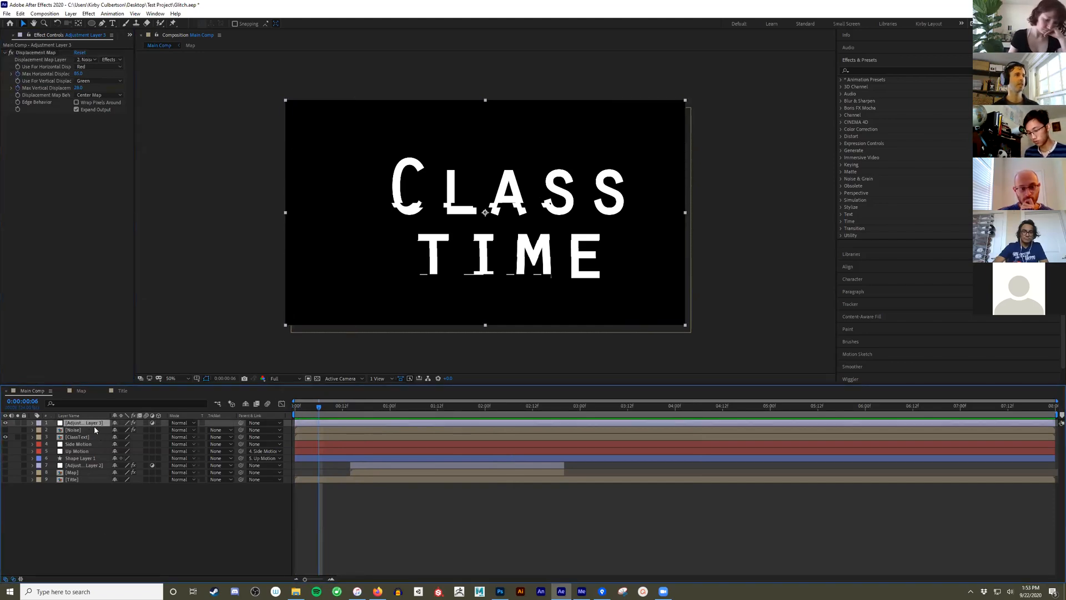
key(u)
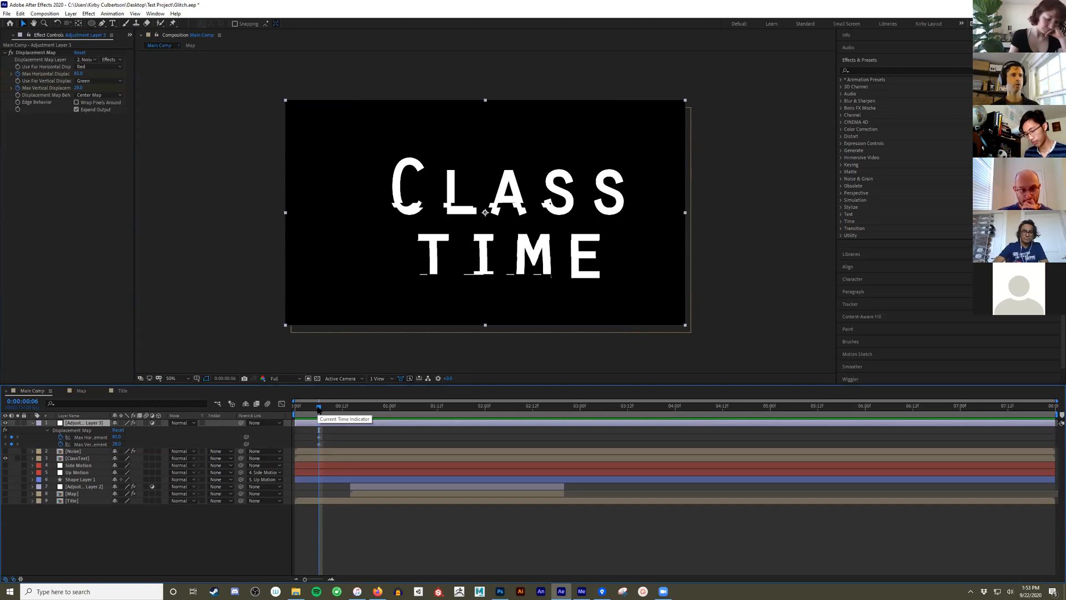
- Set both Max Horizontal and Max Vertical Displacement to 0 at 0:00:00:05
drag(317, 410, 314, 412)
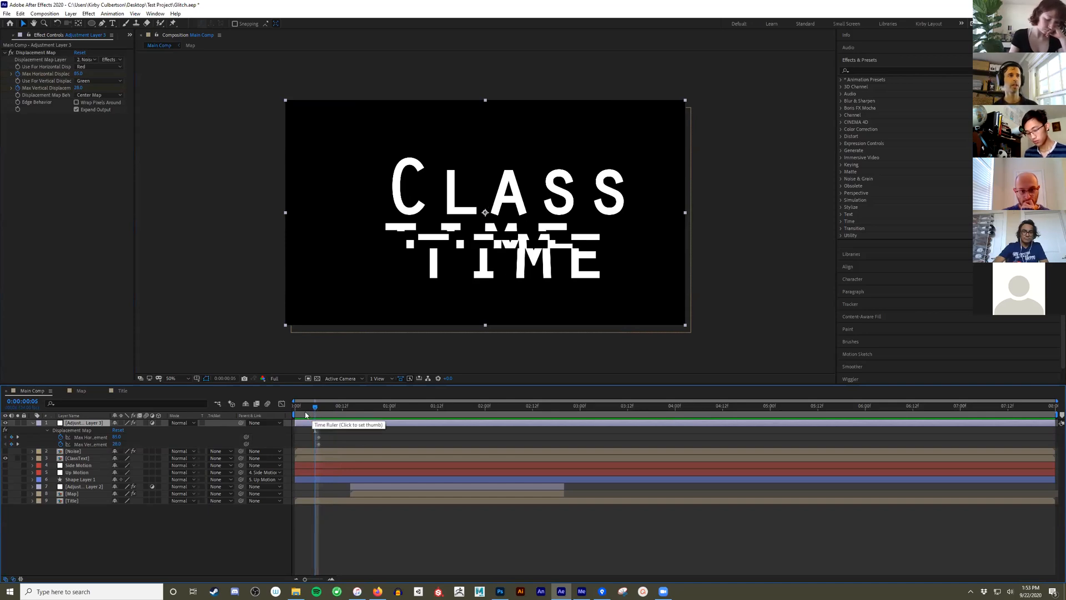
click(78, 74)
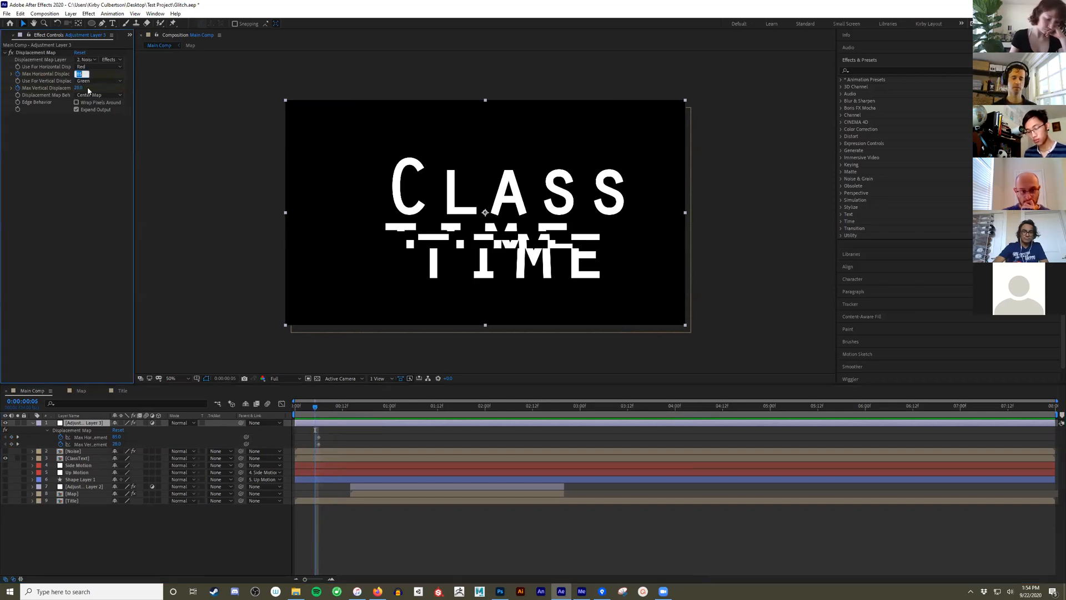
text(0)
key(Tab)
text(0)
key(Tab)
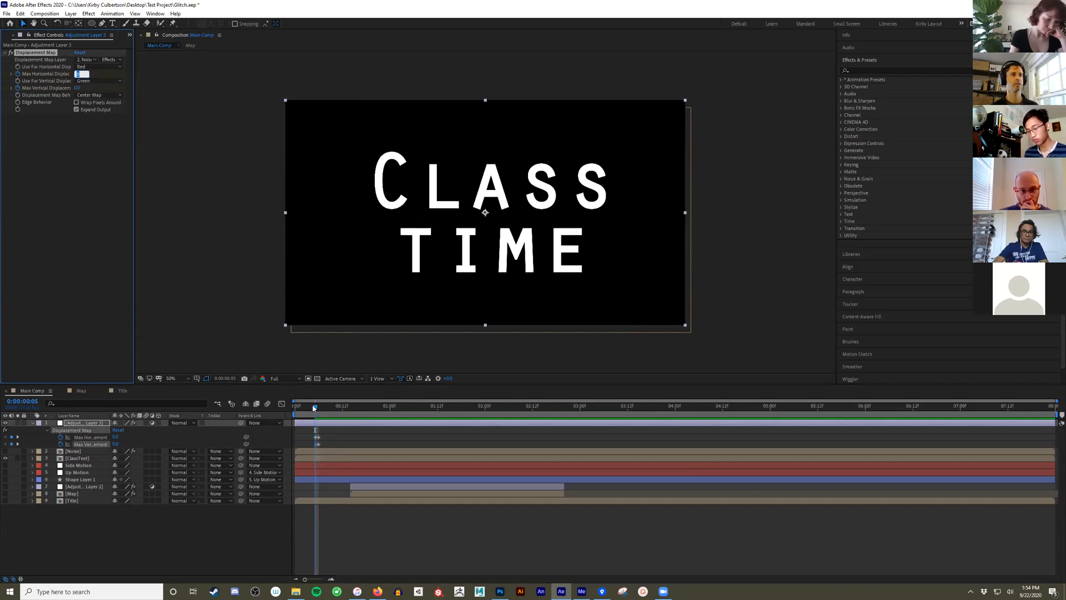
- Add keyframes holding both displacement values at 0:00:00:20
drag(314, 408, 374, 433)
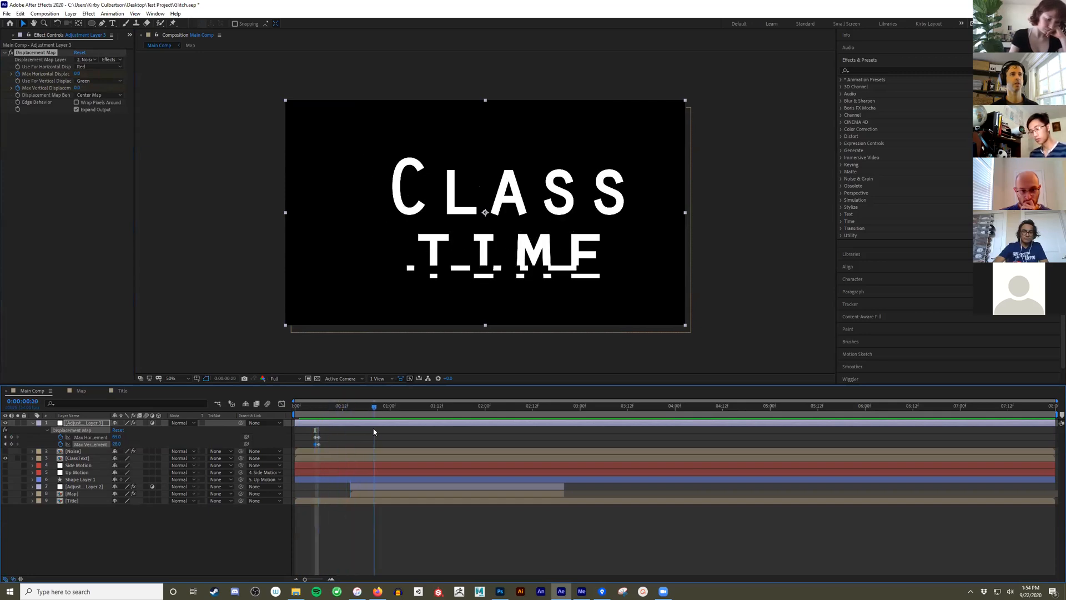
click(12, 437)
click(11, 444)
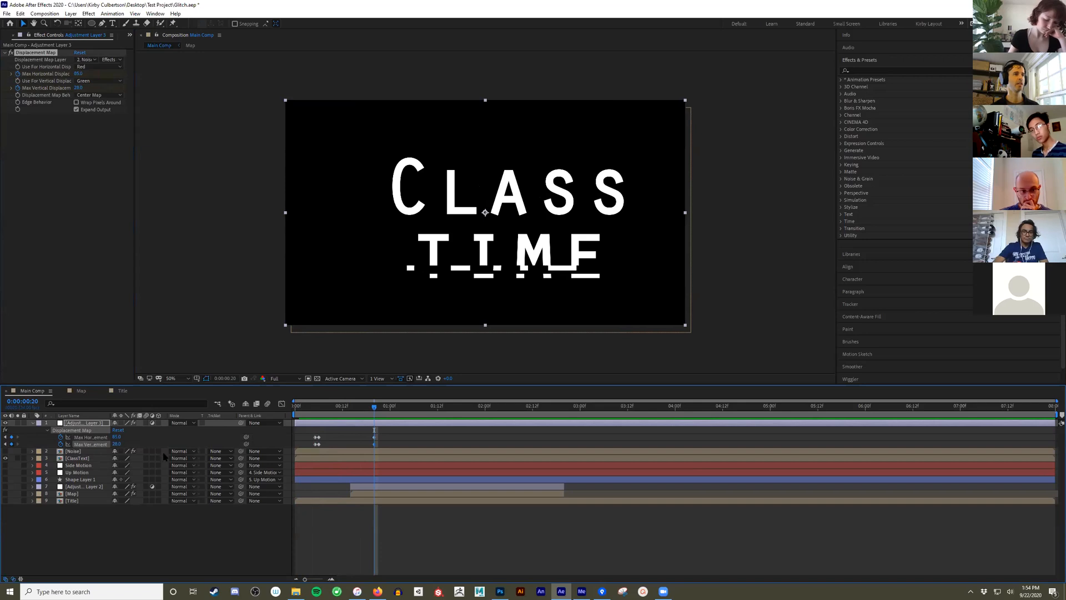
- Set both Max Horizontal and Max Vertical Displacement to 0 at 0:00:00:21
drag(373, 410, 378, 410)
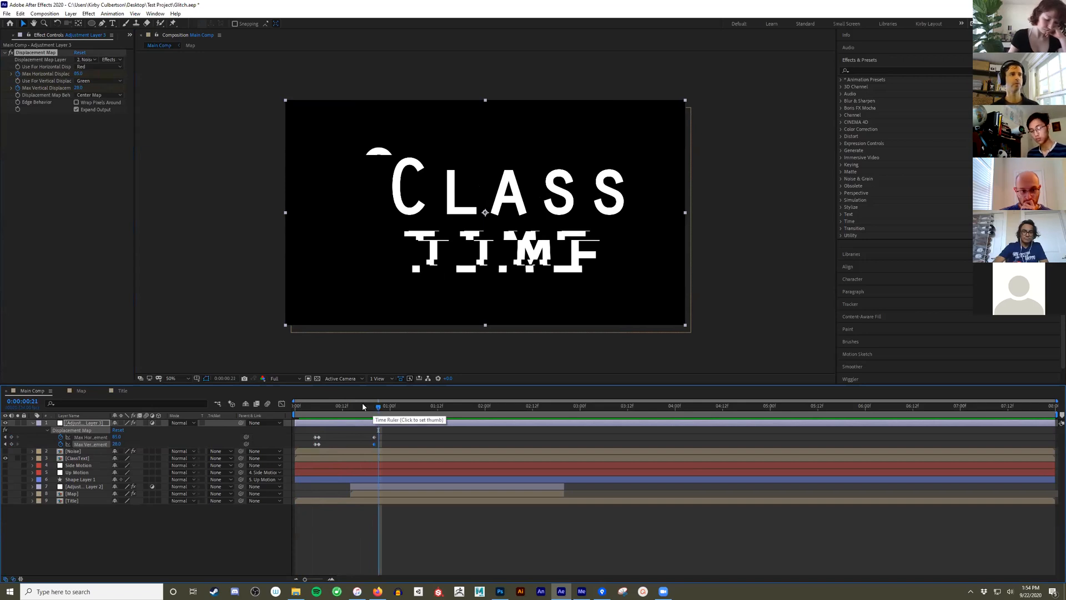
click(78, 73)
text(0)
key(Tab)
text(0)
key(Return)
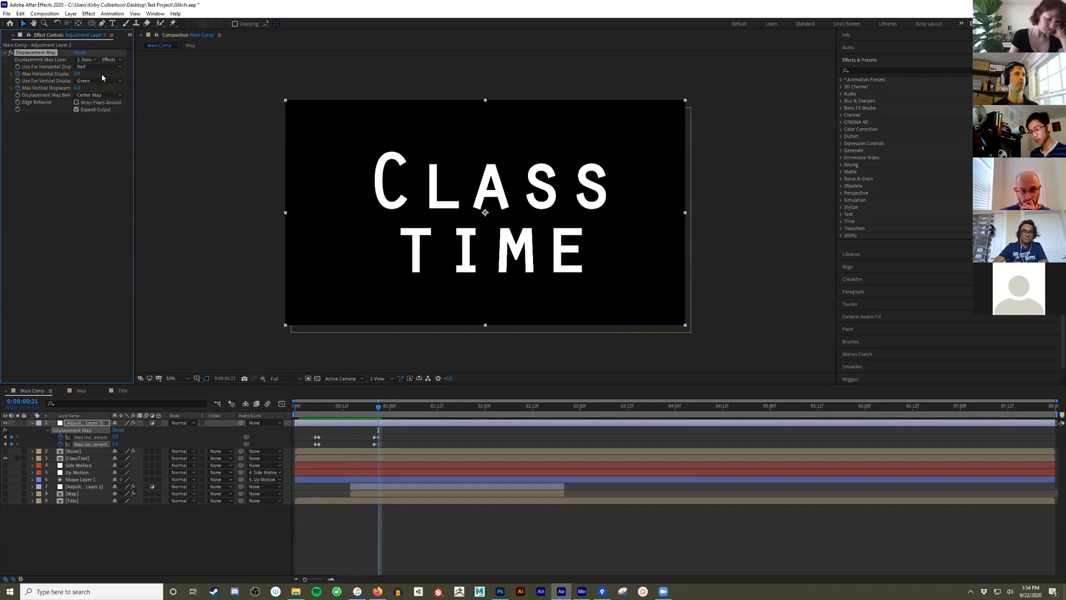
- Copy all displacement keyframes to 0:00:01:04, pull the closing pairs earlier to shorten the second burst, and preview it
drag(319, 409, 248, 418)
drag(324, 427, 382, 448)
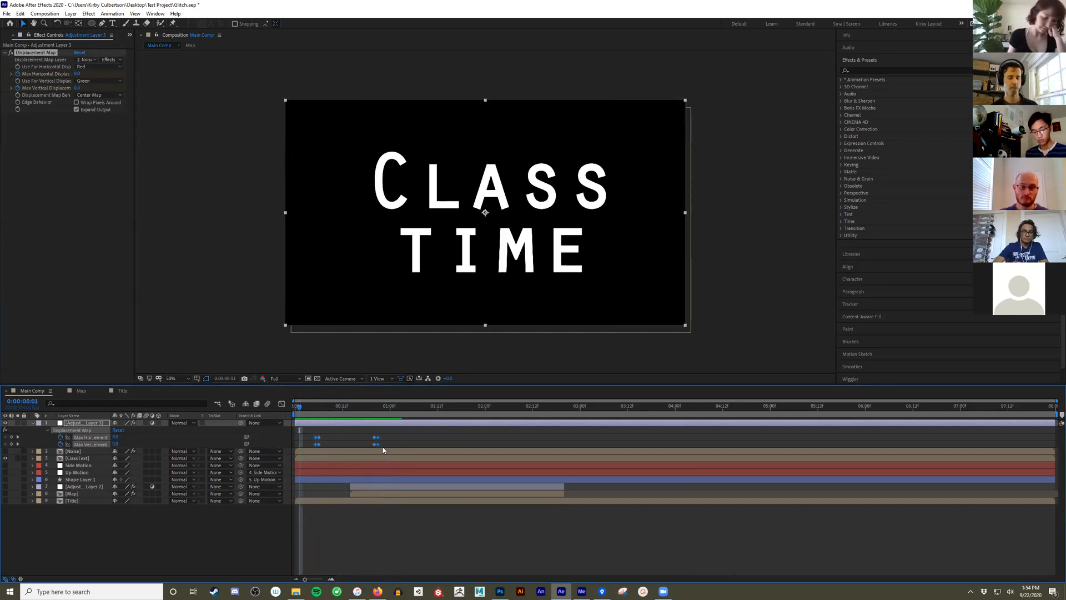
click(406, 408)
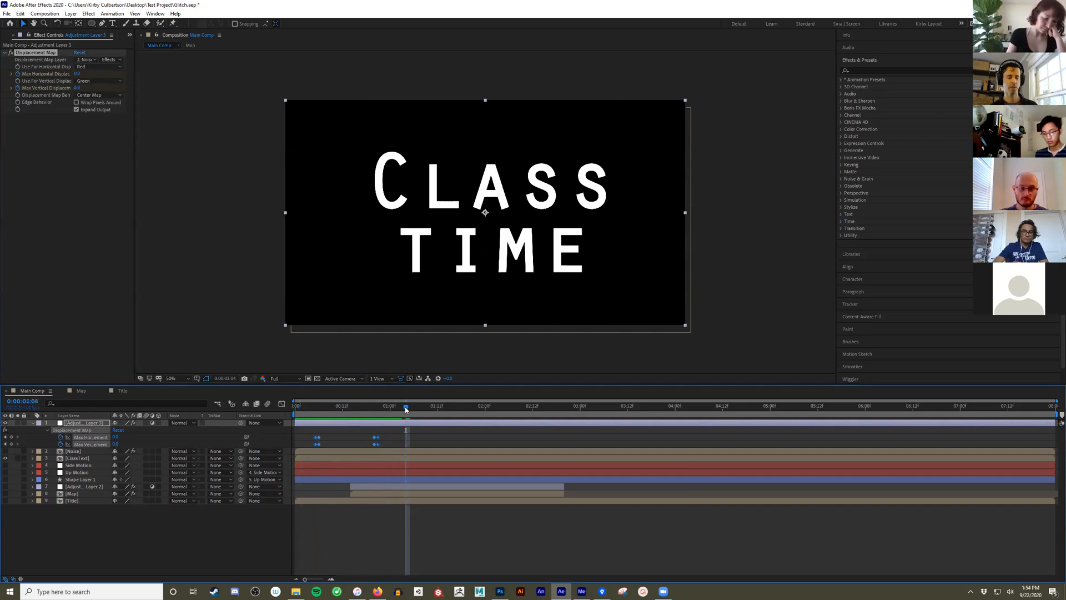
key(ctrl+v)
drag(464, 444, 296, 413)
key(space)
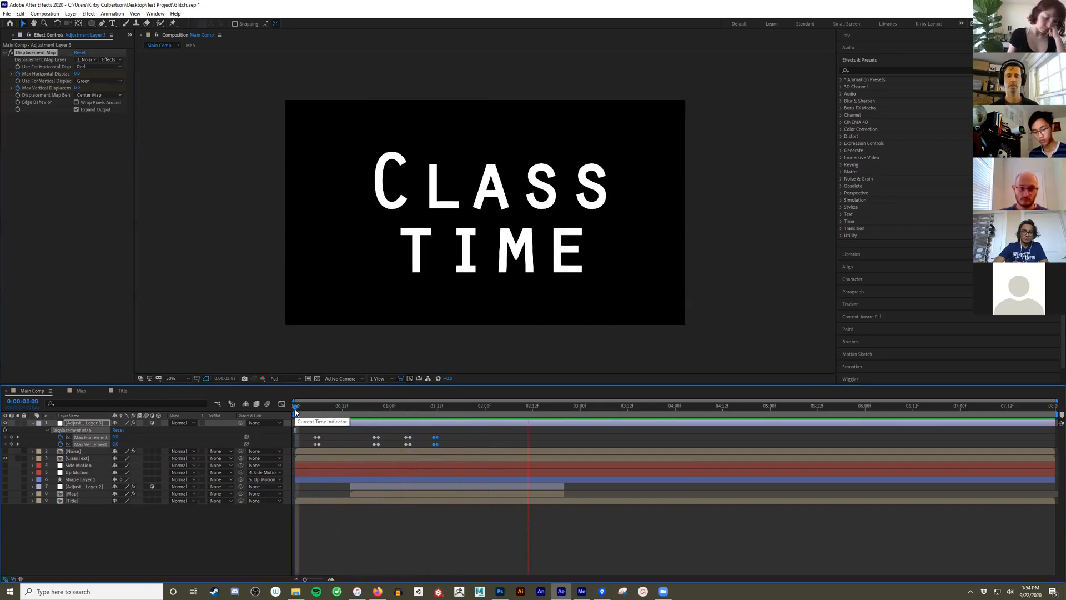
key(space)
- Move the second burst's displacement keyframes slightly further along the timeline and play back the animation
drag(395, 433, 456, 444)
click(306, 414)
key(space)
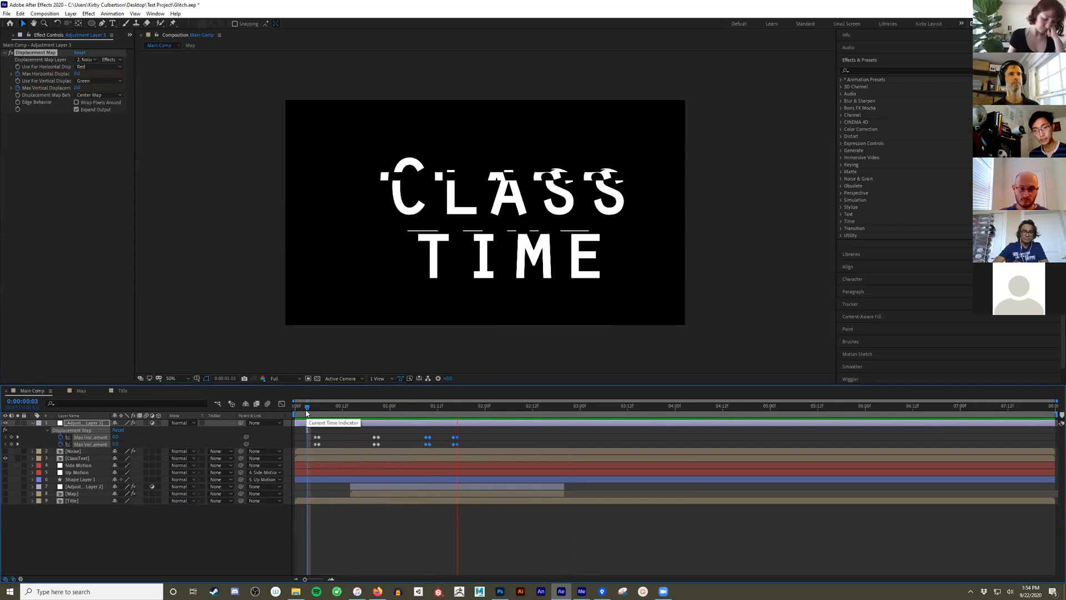
key(space)
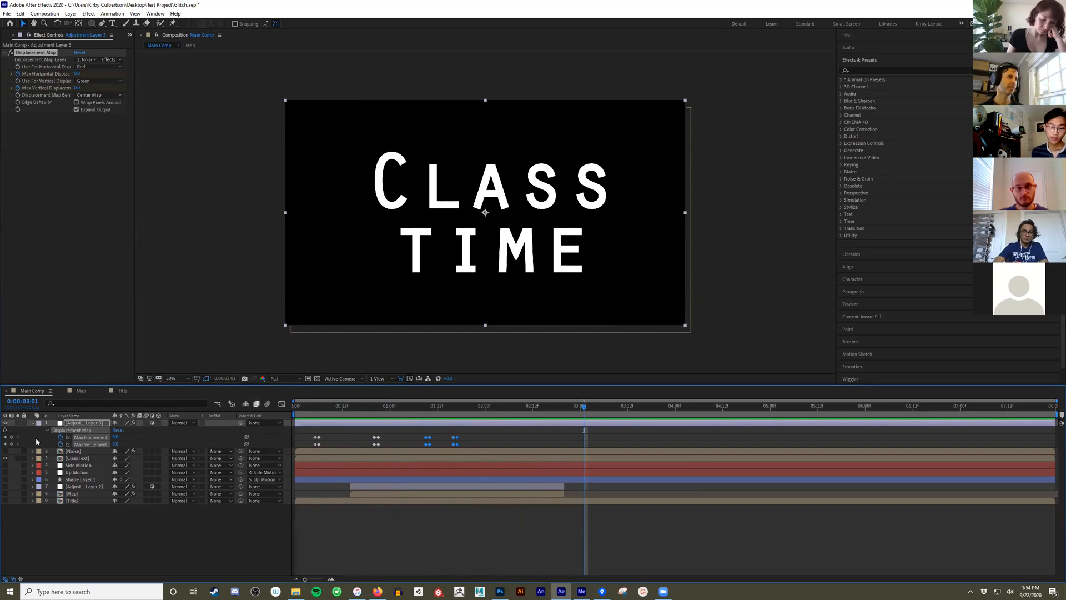
- Collapse the adjustment layer's properties, duplicate the ClassText layer, and move the copy to the lower left of the composition
click(32, 423)
click(76, 523)
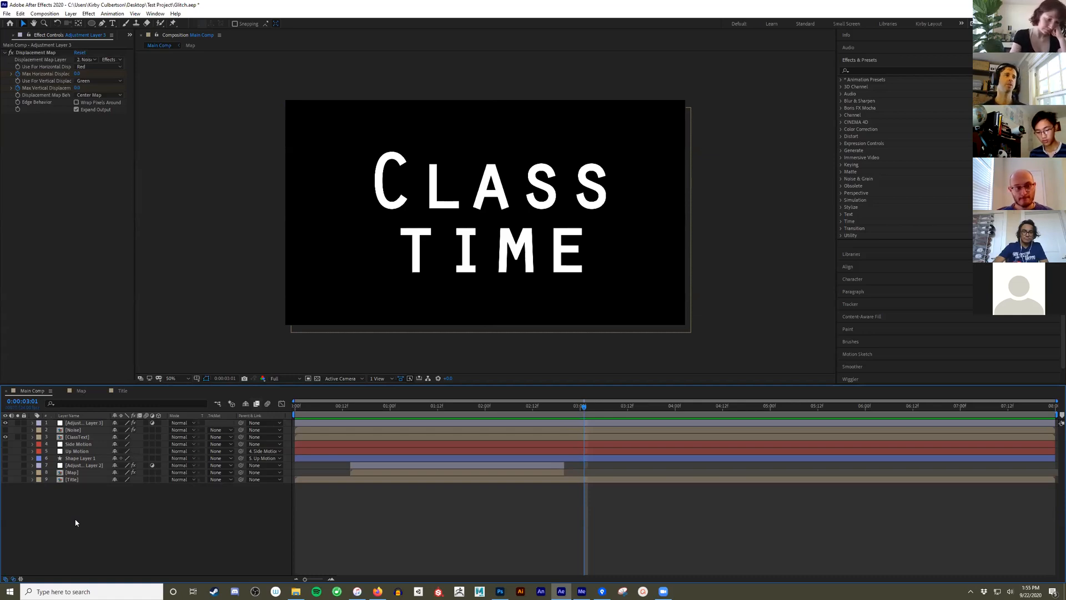
click(78, 437)
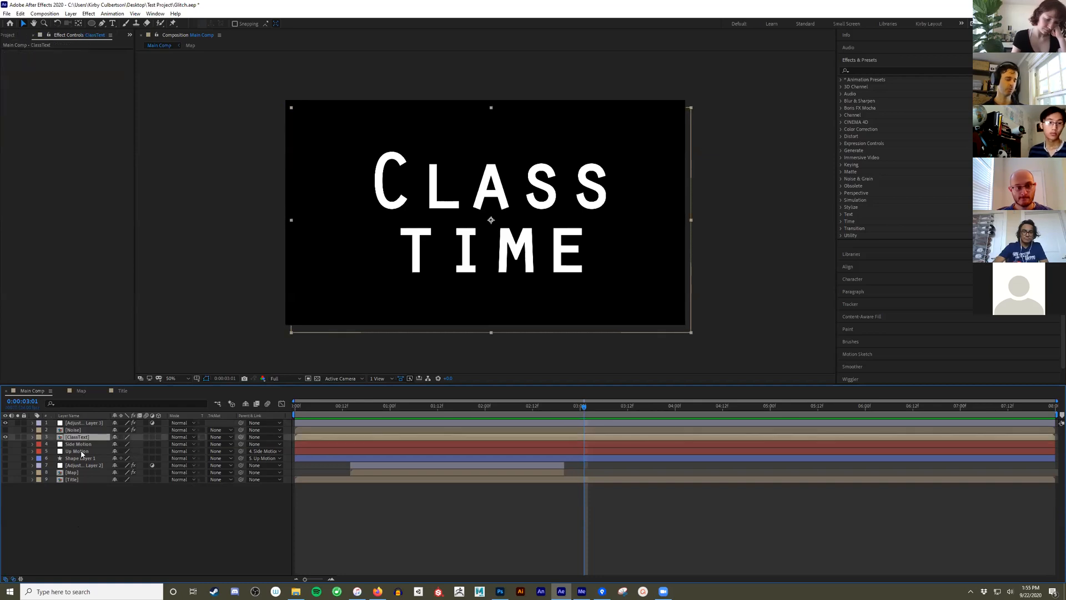
key(ctrl+d)
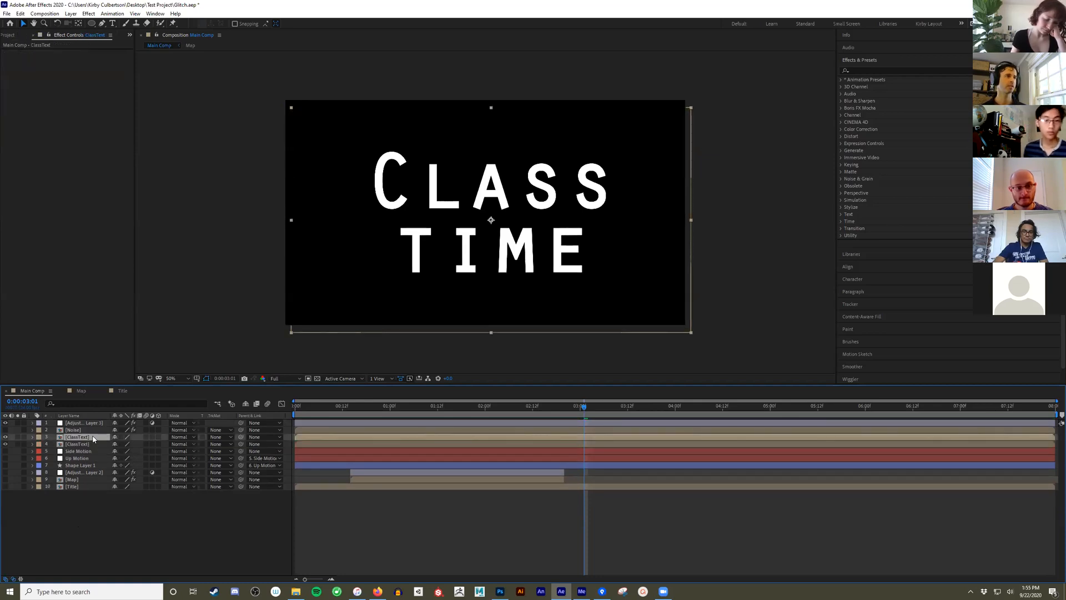
drag(606, 142, 538, 182)
mouse_move(620, 179)
mouse_down()
mouse_move(637, 166)
mouse_move(624, 174)
mouse_up()
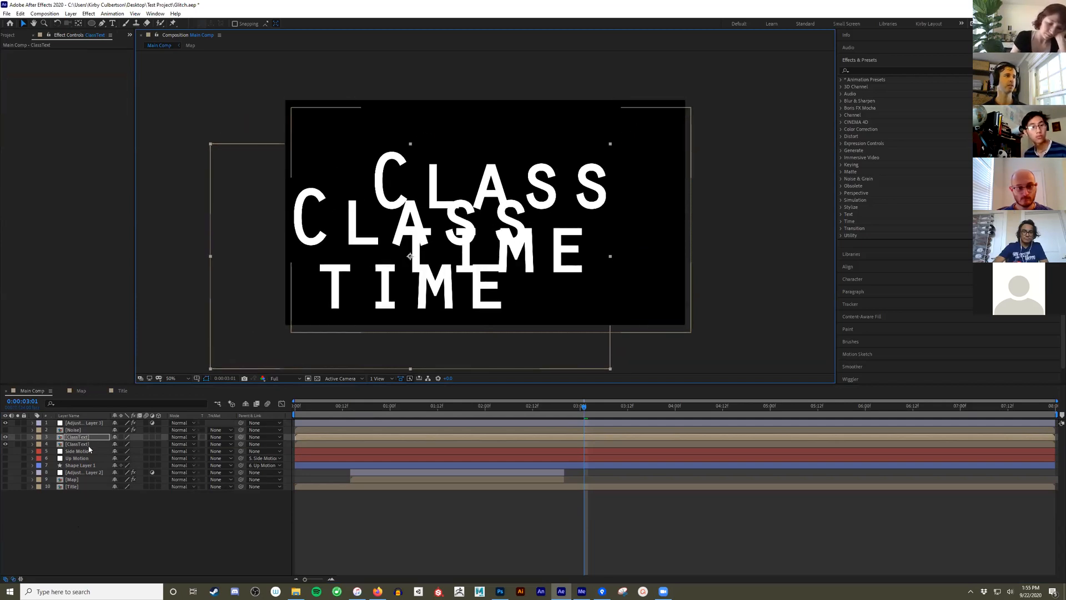
- Move the original ClassText layer to the upper right of the composition and scrub through the glitch on both titles
click(89, 444)
drag(484, 305, 552, 271)
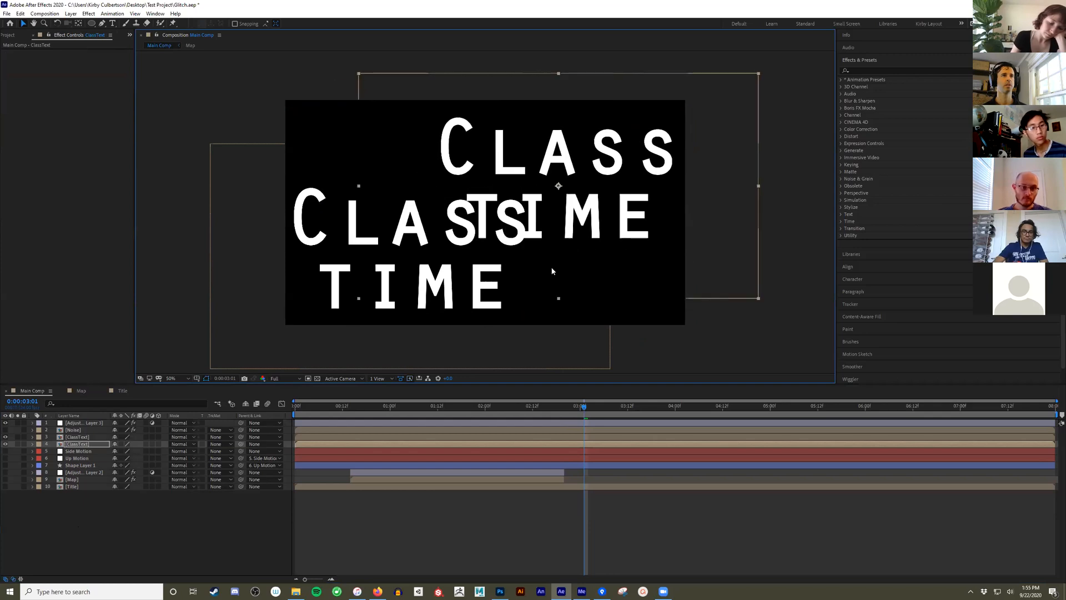
drag(306, 408, 385, 429)
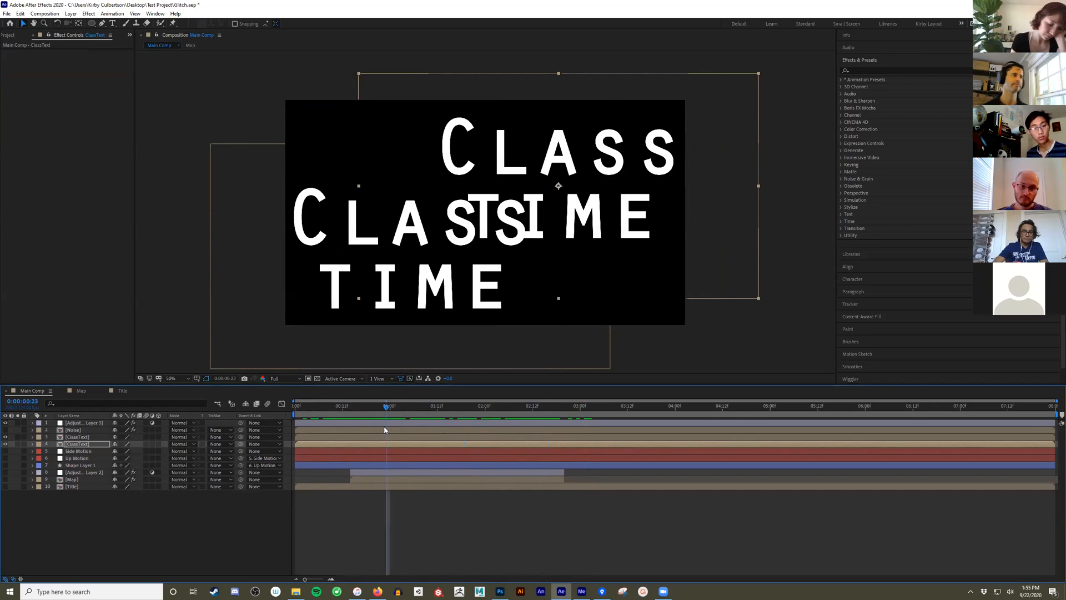